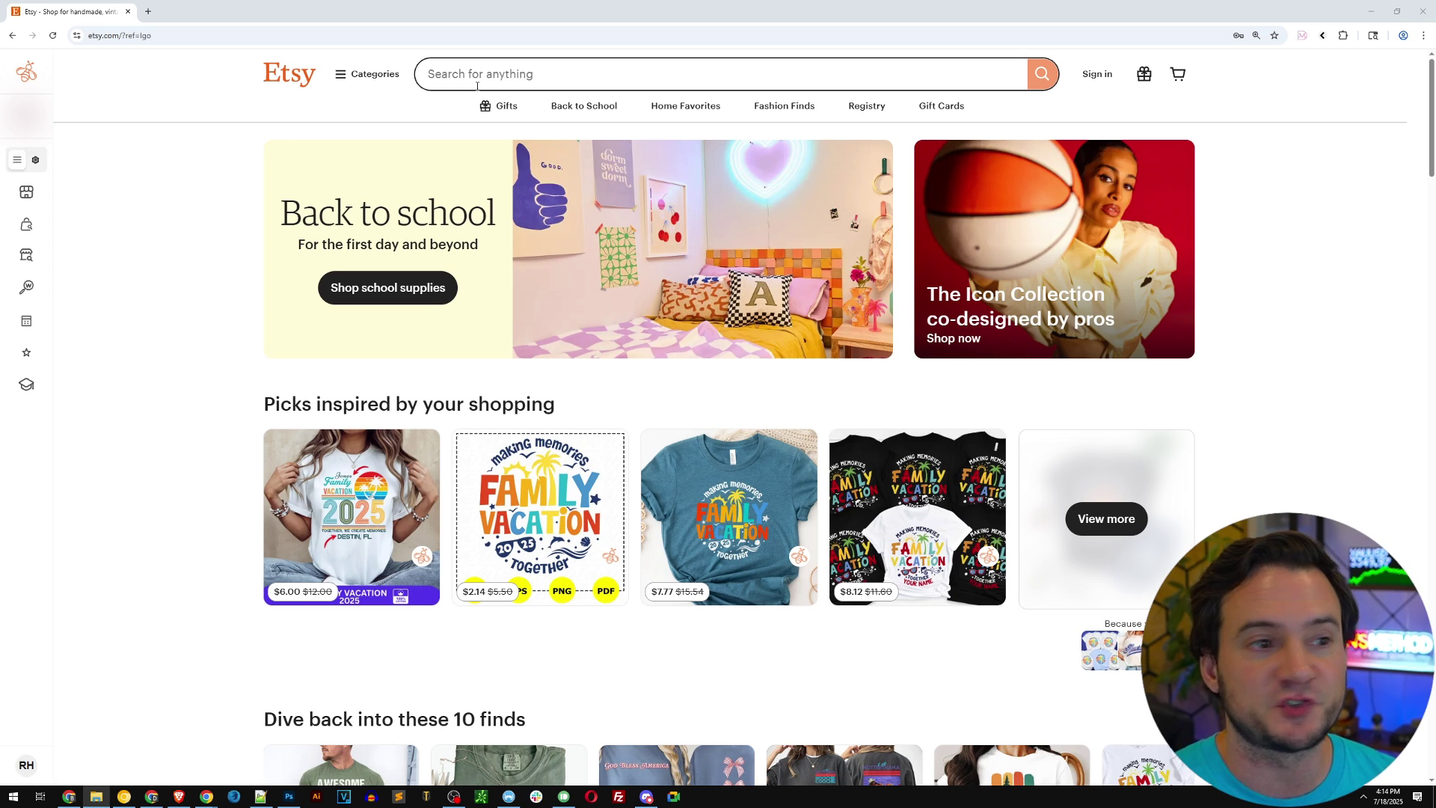
# Step: Search Etsy for 'funny shirt' to list the matching shirt listings
pyautogui.click(476, 86)
pyautogui.write('funny')
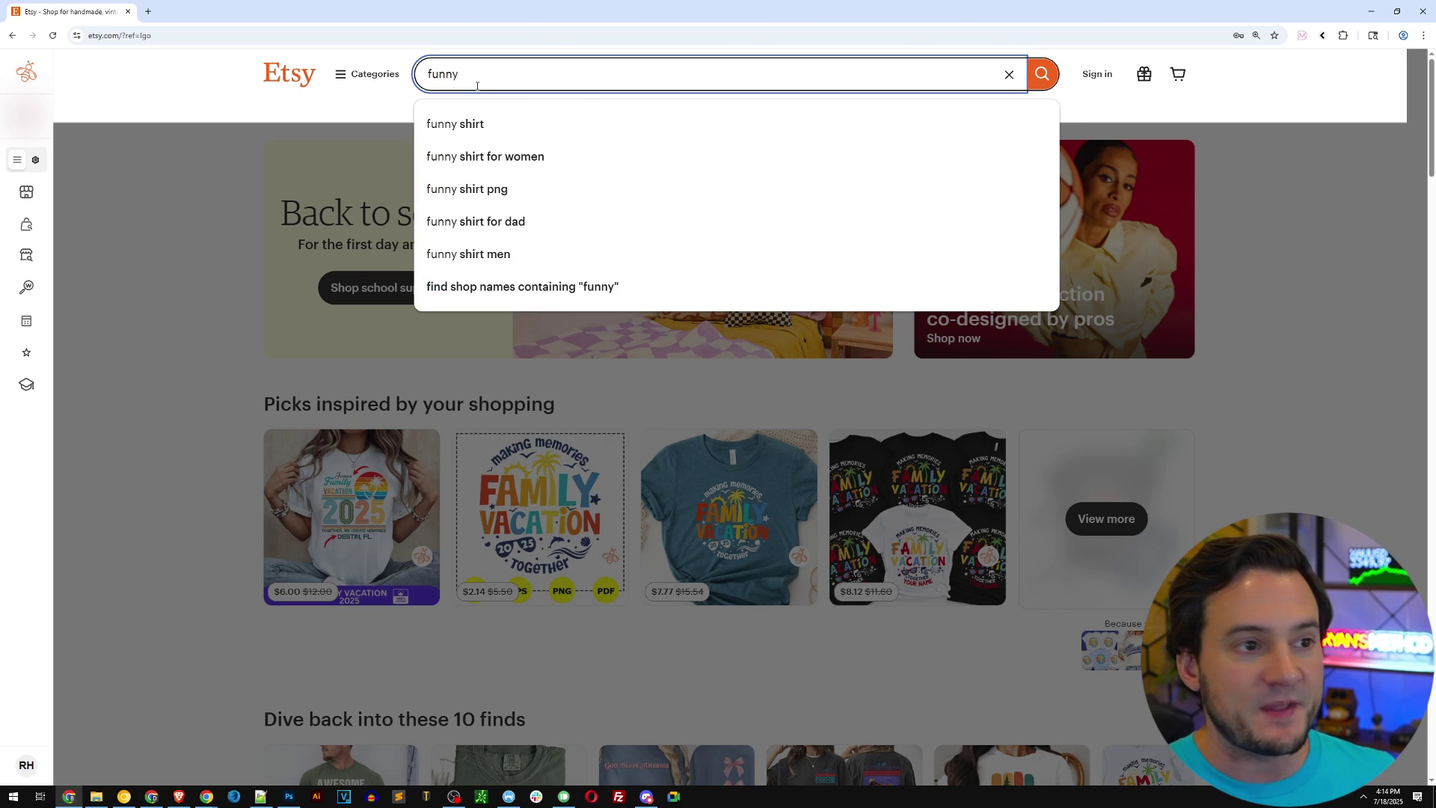
pyautogui.write(' shirt')
pyautogui.press('Return')
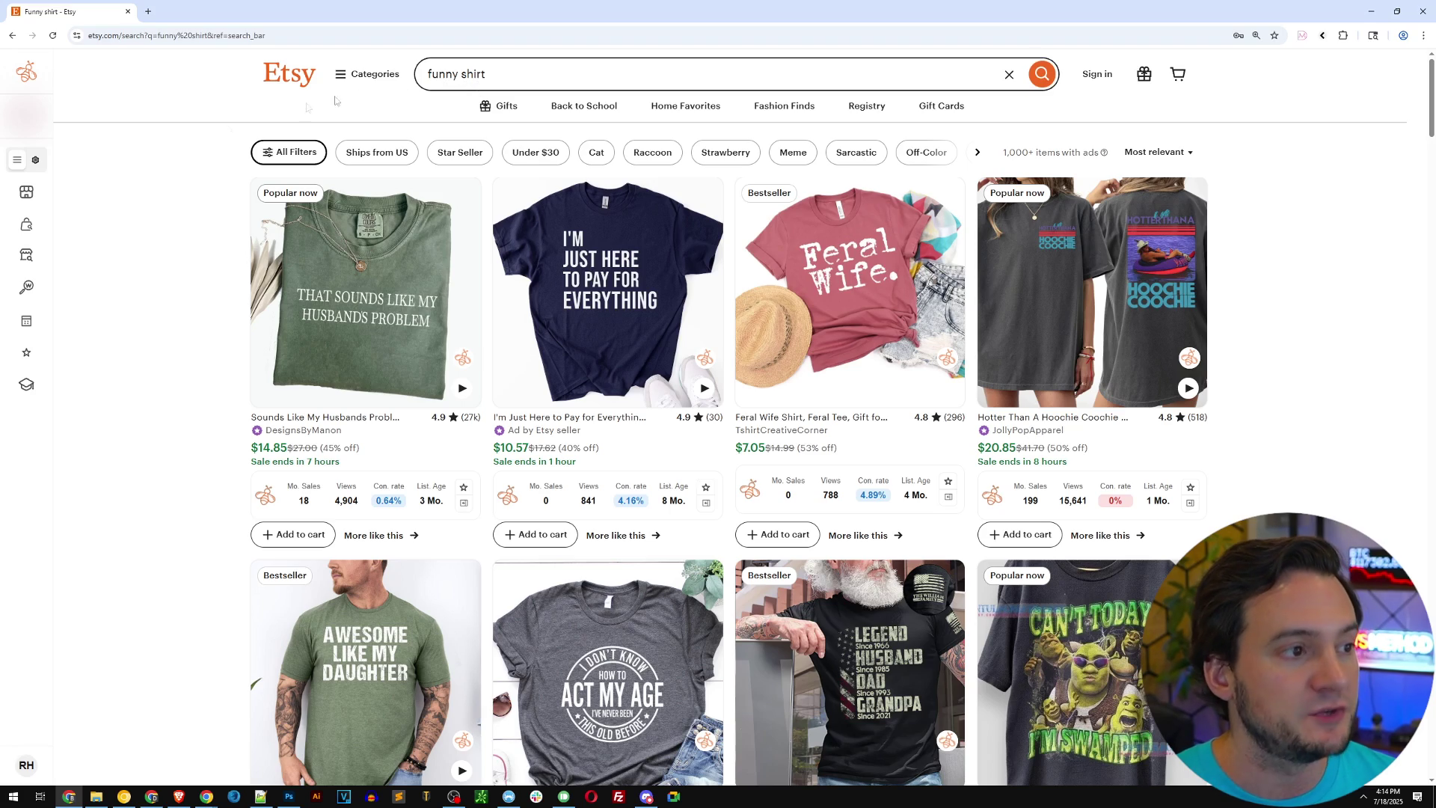
# Step: Open EverBee Product Analytics for the 62 funny shirt listings on the page
pyautogui.moveTo(37, 205)
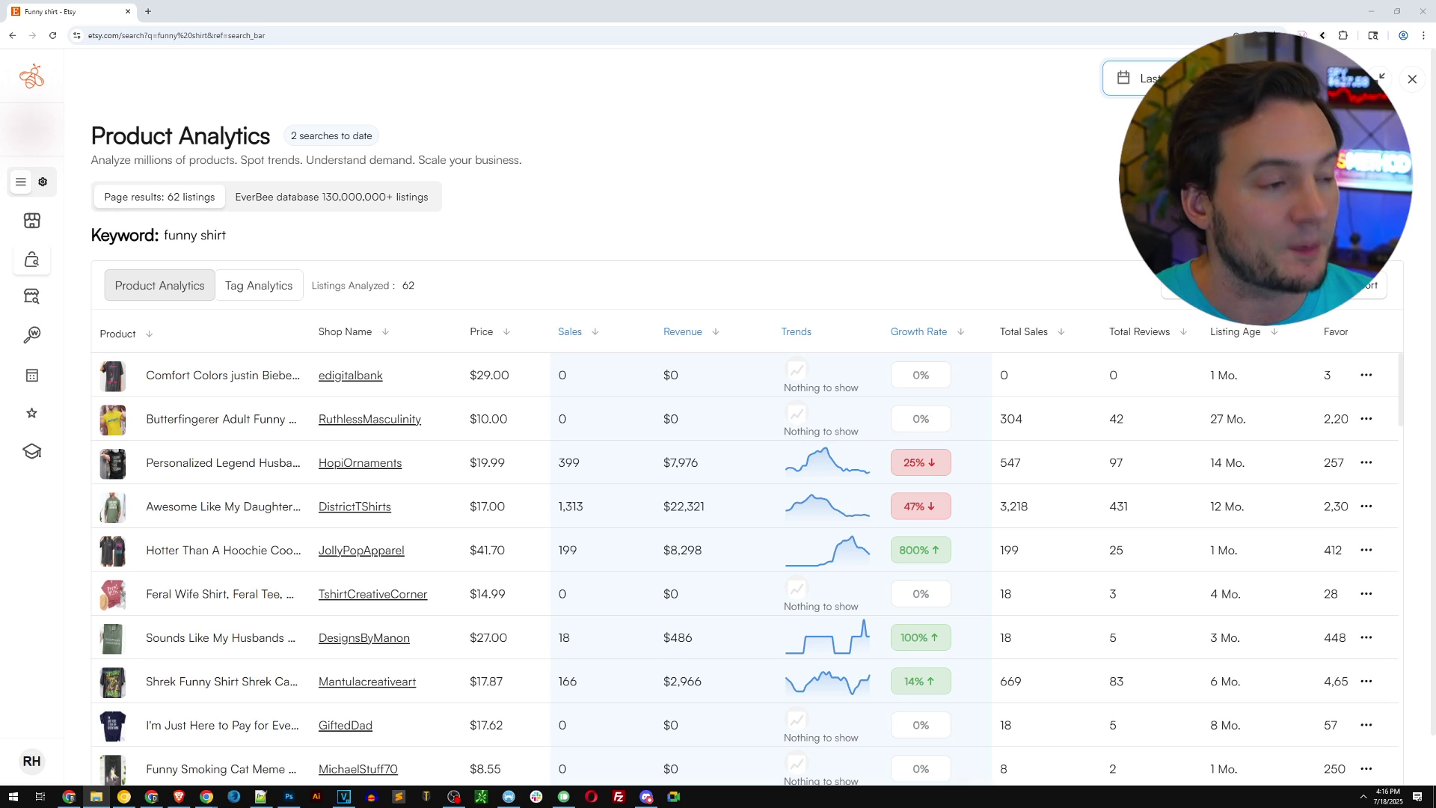
# Step: Switch to EverBee database results and open the Awesome Like My Daughter listing's details
pyautogui.click(315, 204)
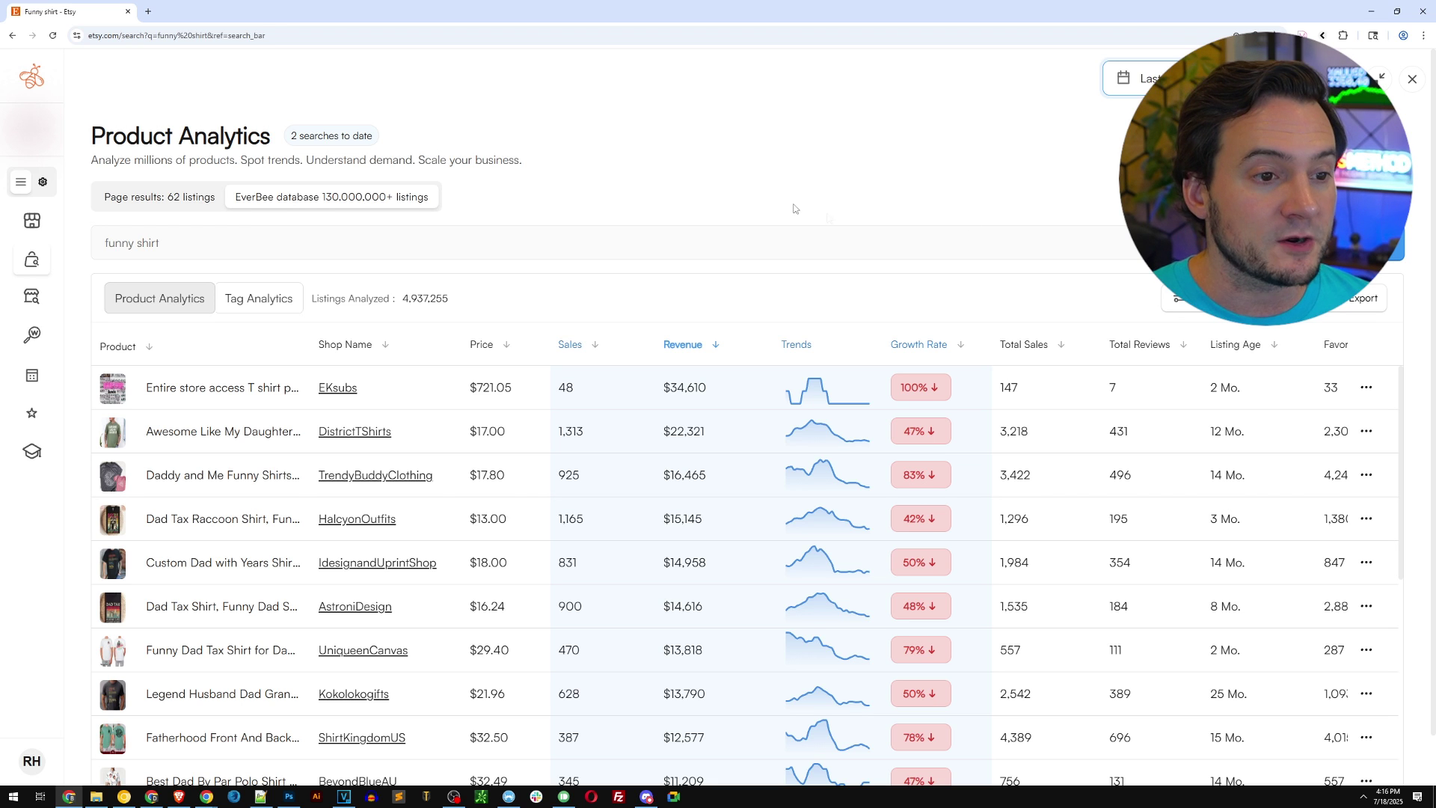
pyautogui.scroll(-1, 710, 204)
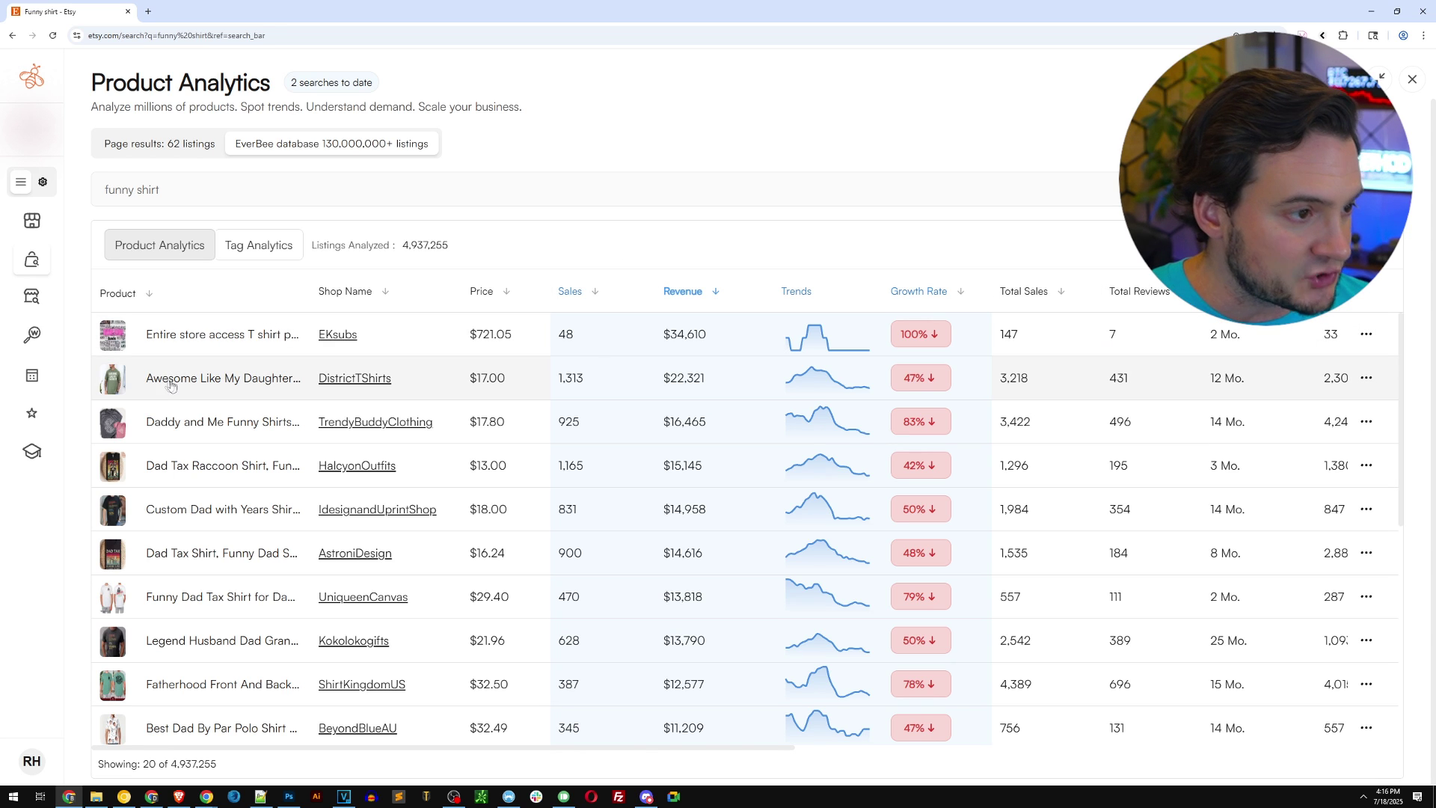
pyautogui.click(217, 381)
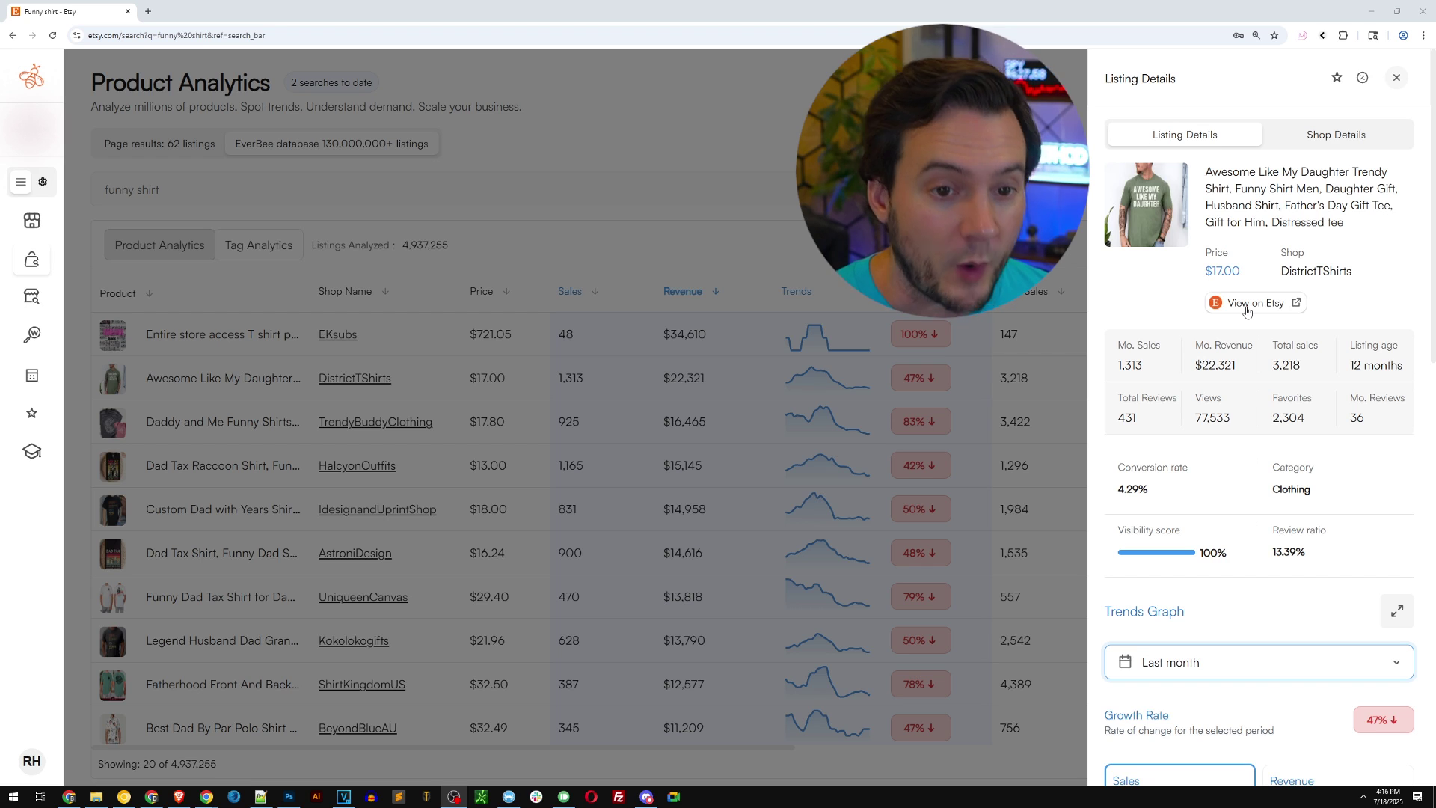
# Step: Inspect the $22,321 monthly revenue, view the listing on Etsy, then close it and the details
pyautogui.doubleClick(1212, 365)
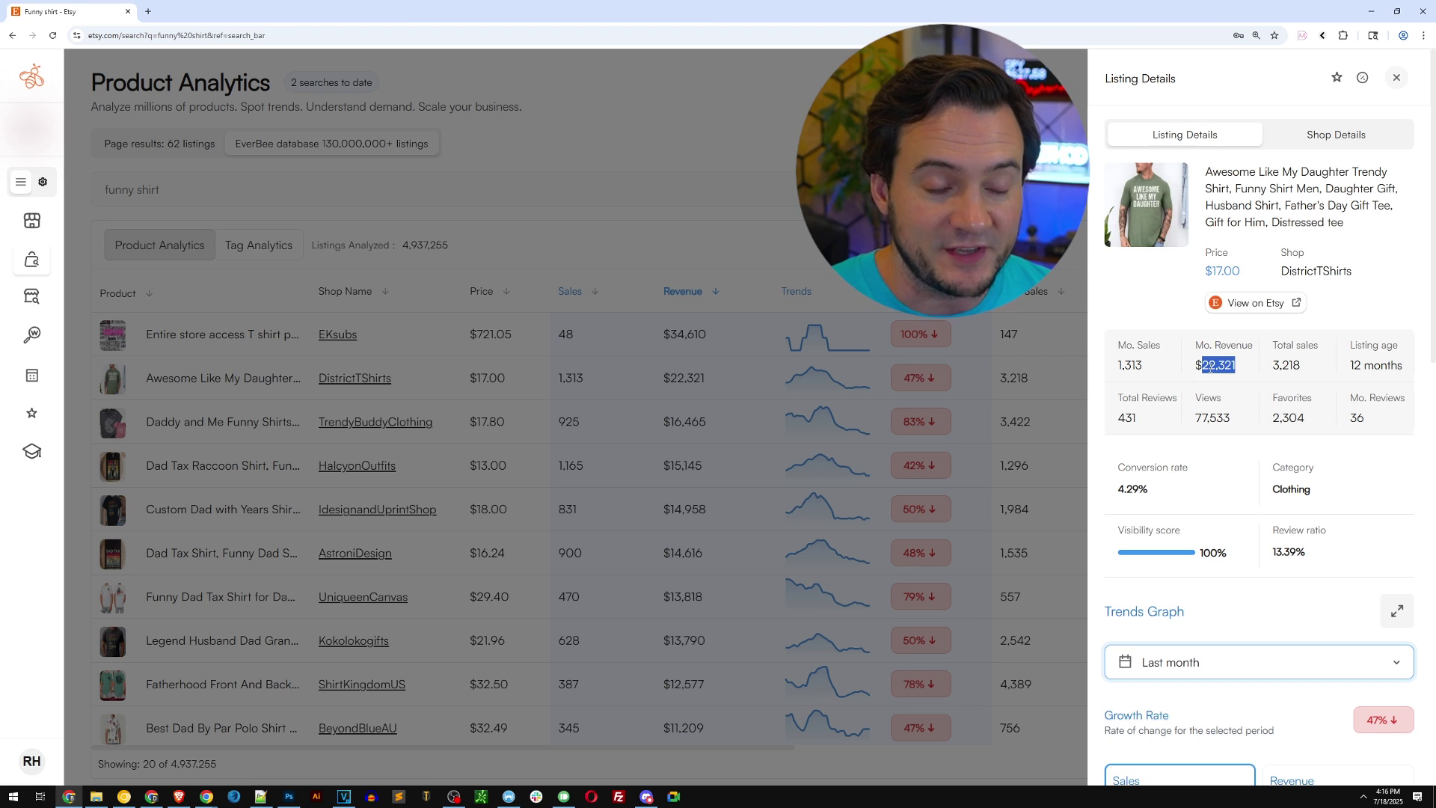
pyautogui.click(1233, 366)
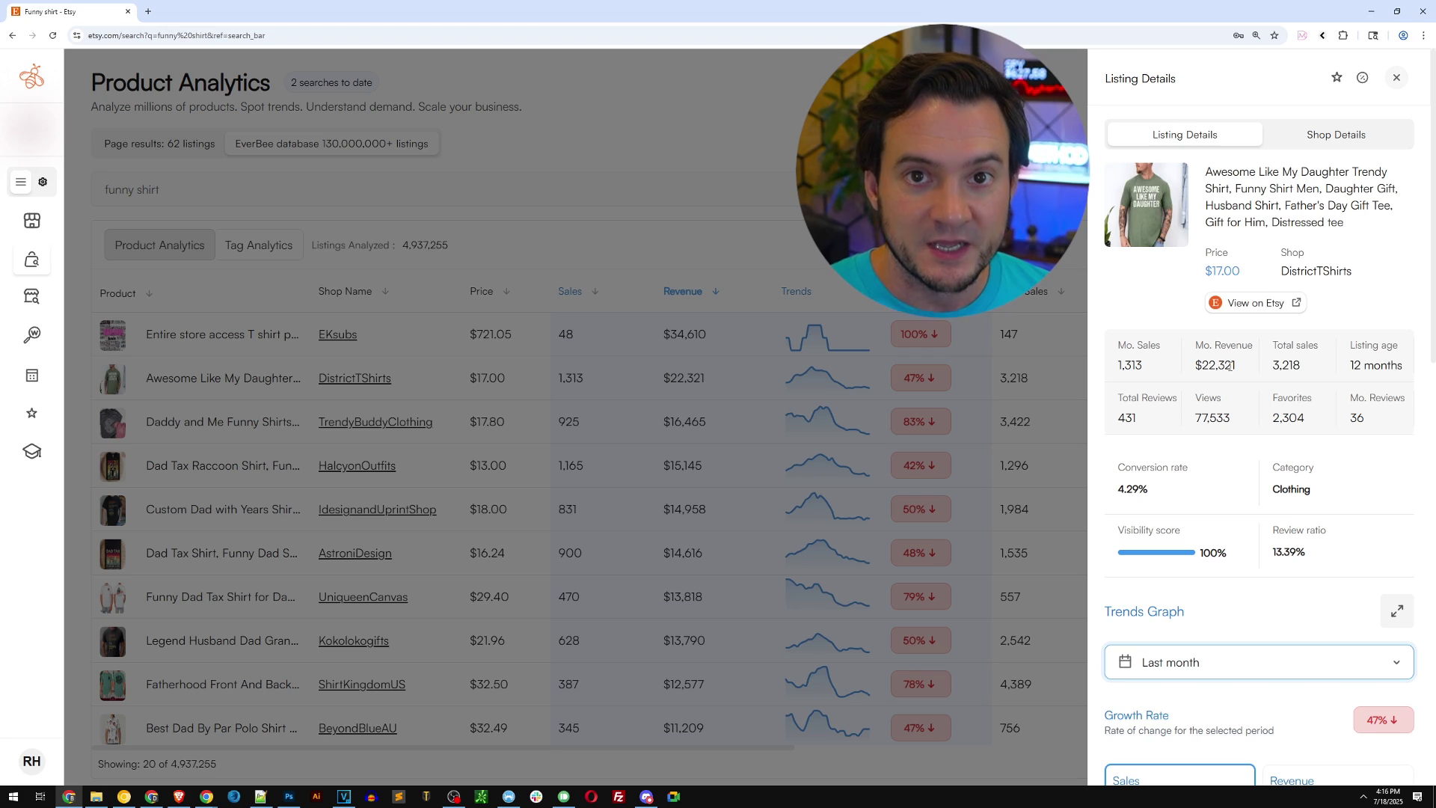
pyautogui.click(1276, 307)
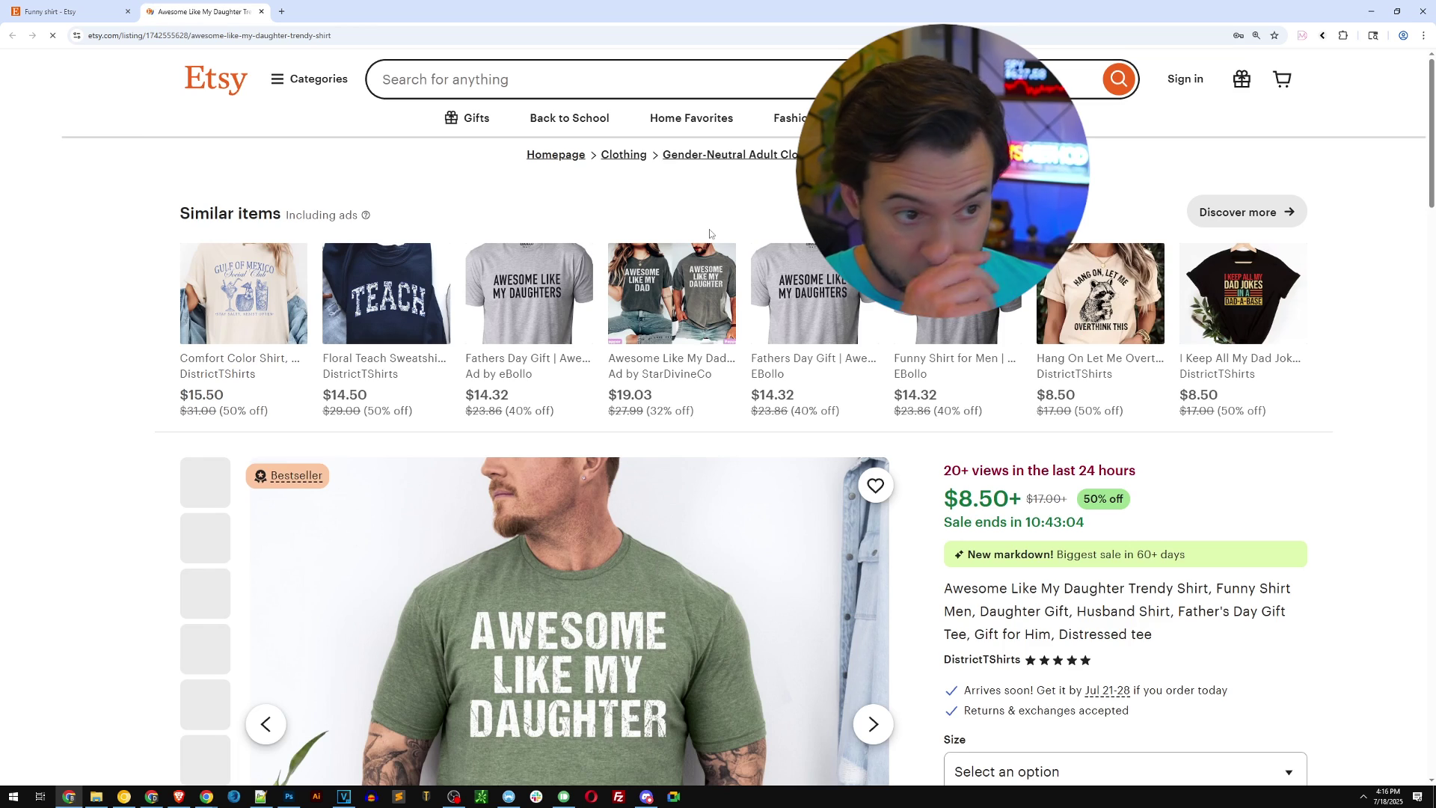
pyautogui.scroll(-4, 662, 193)
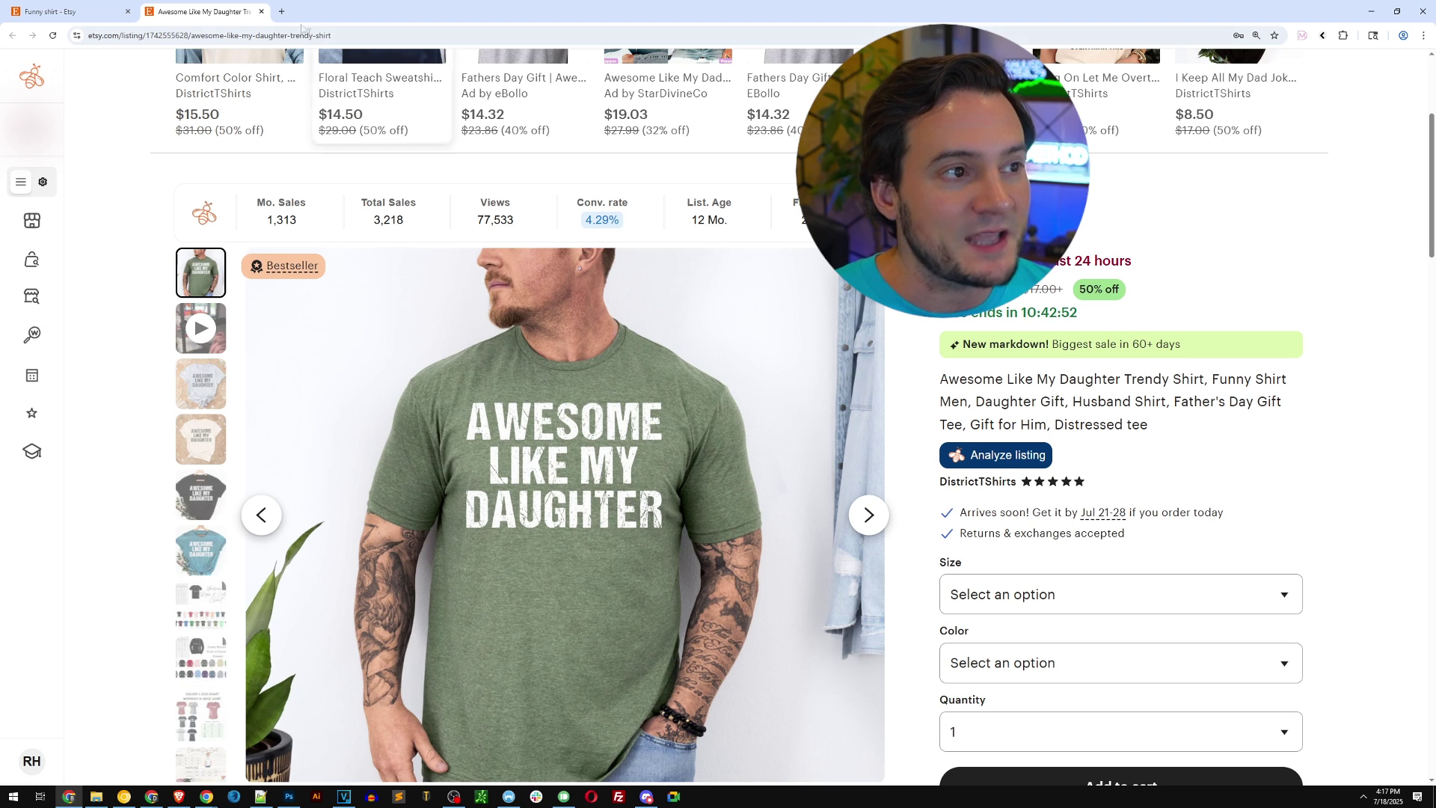
pyautogui.click(261, 12)
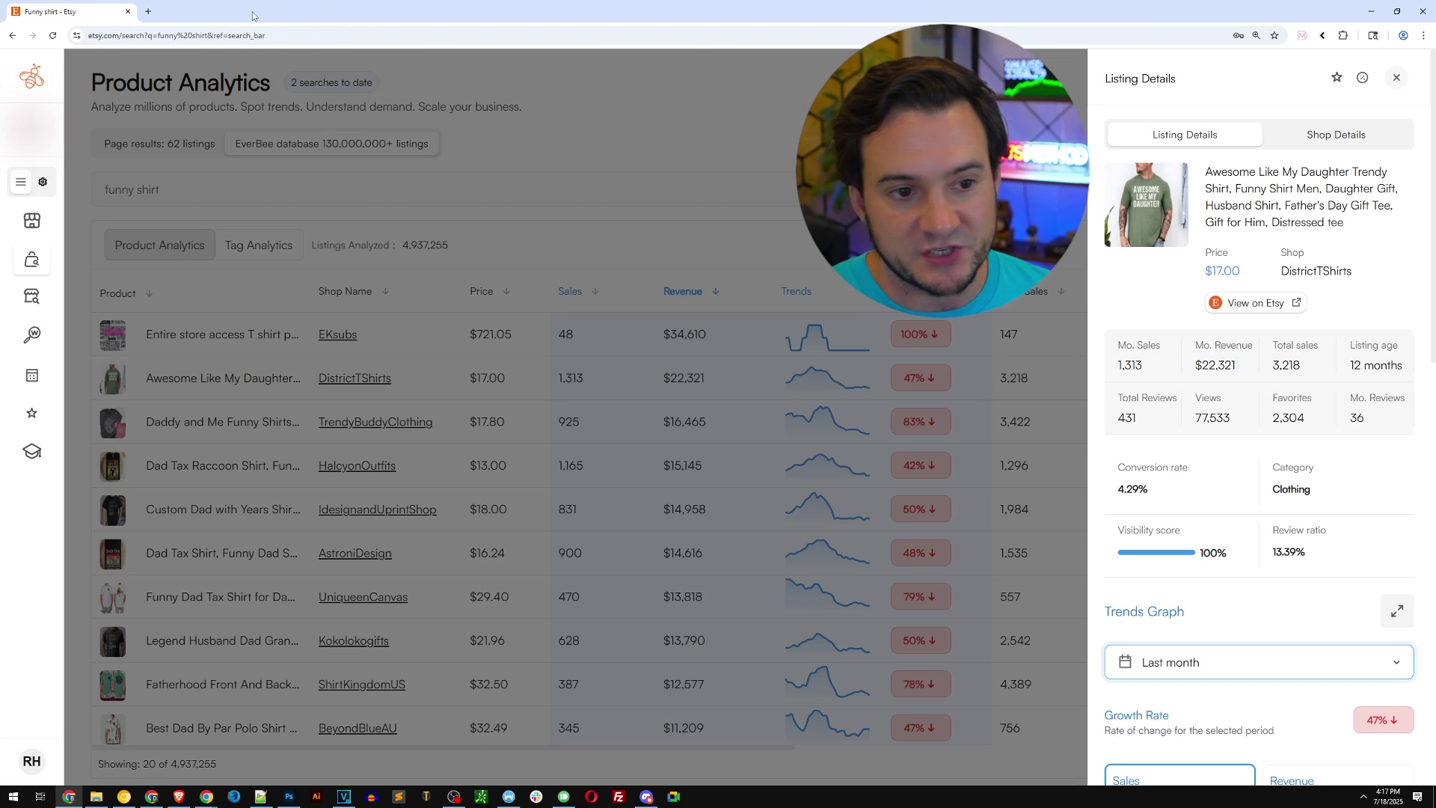
pyautogui.press('Escape')
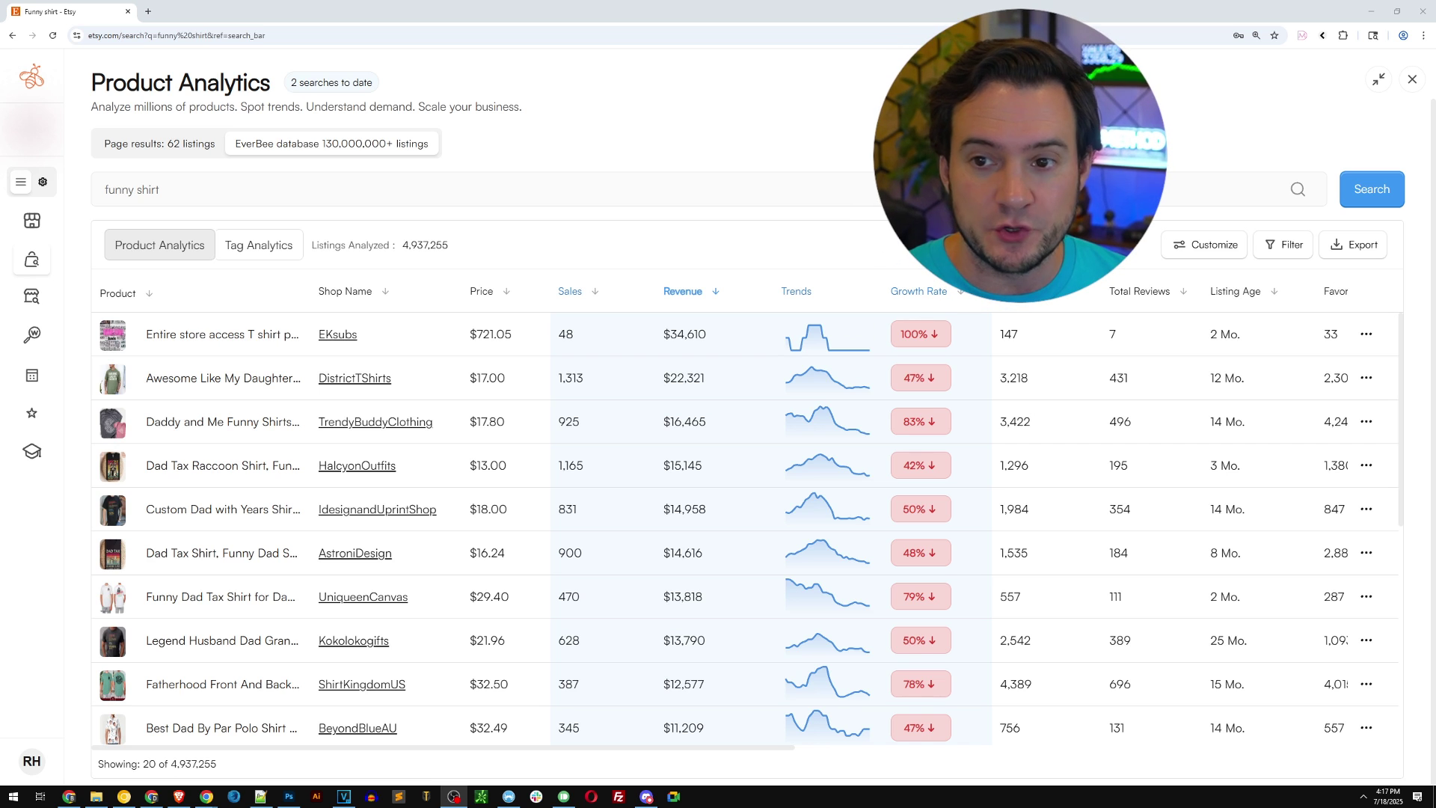
# Step: Scroll the revenue-ranked table to 40 listings, comparing growth like The Gulf's 1300%
pyautogui.moveTo(1347, 435)
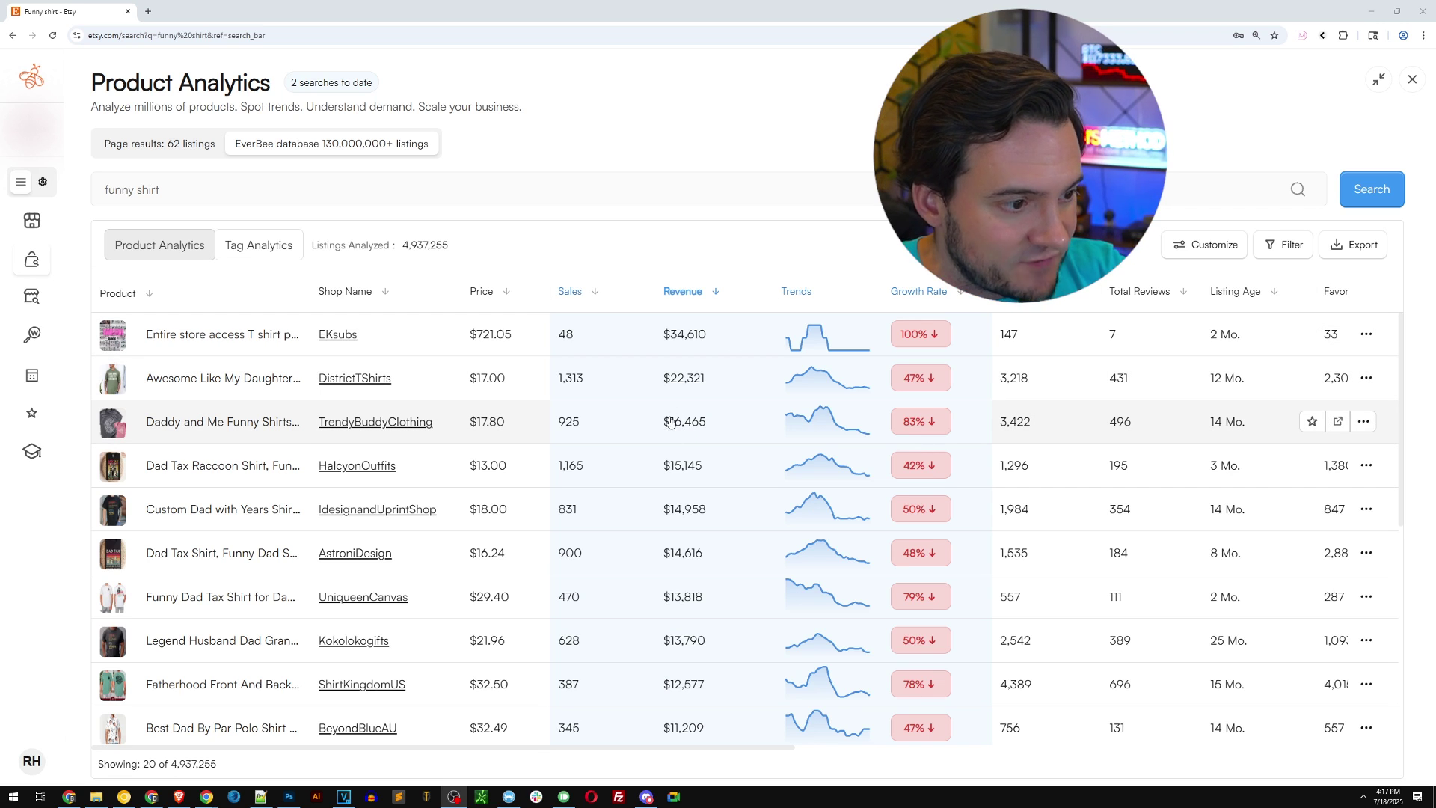
pyautogui.scroll(-4, 652, 421)
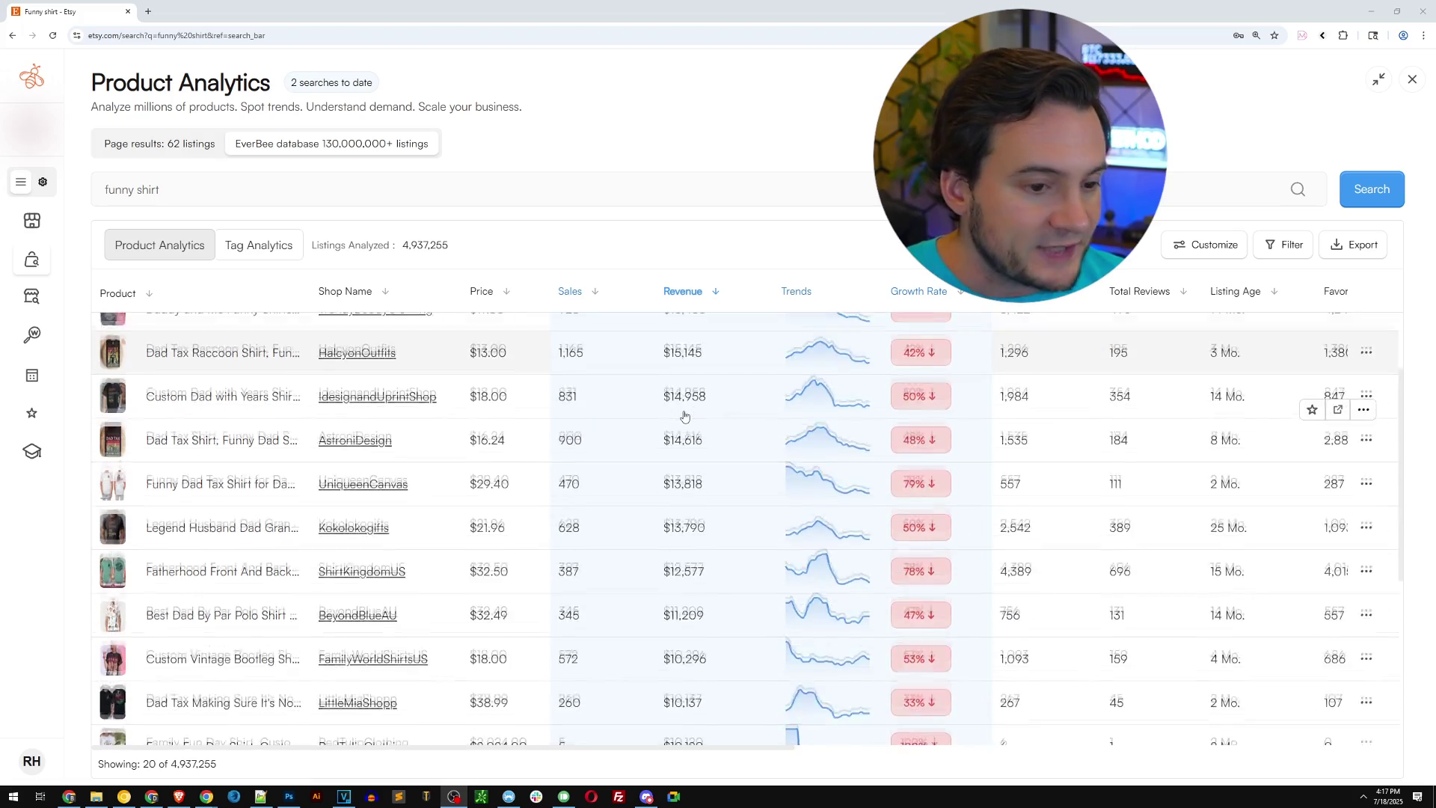
pyautogui.scroll(-2, 686, 419)
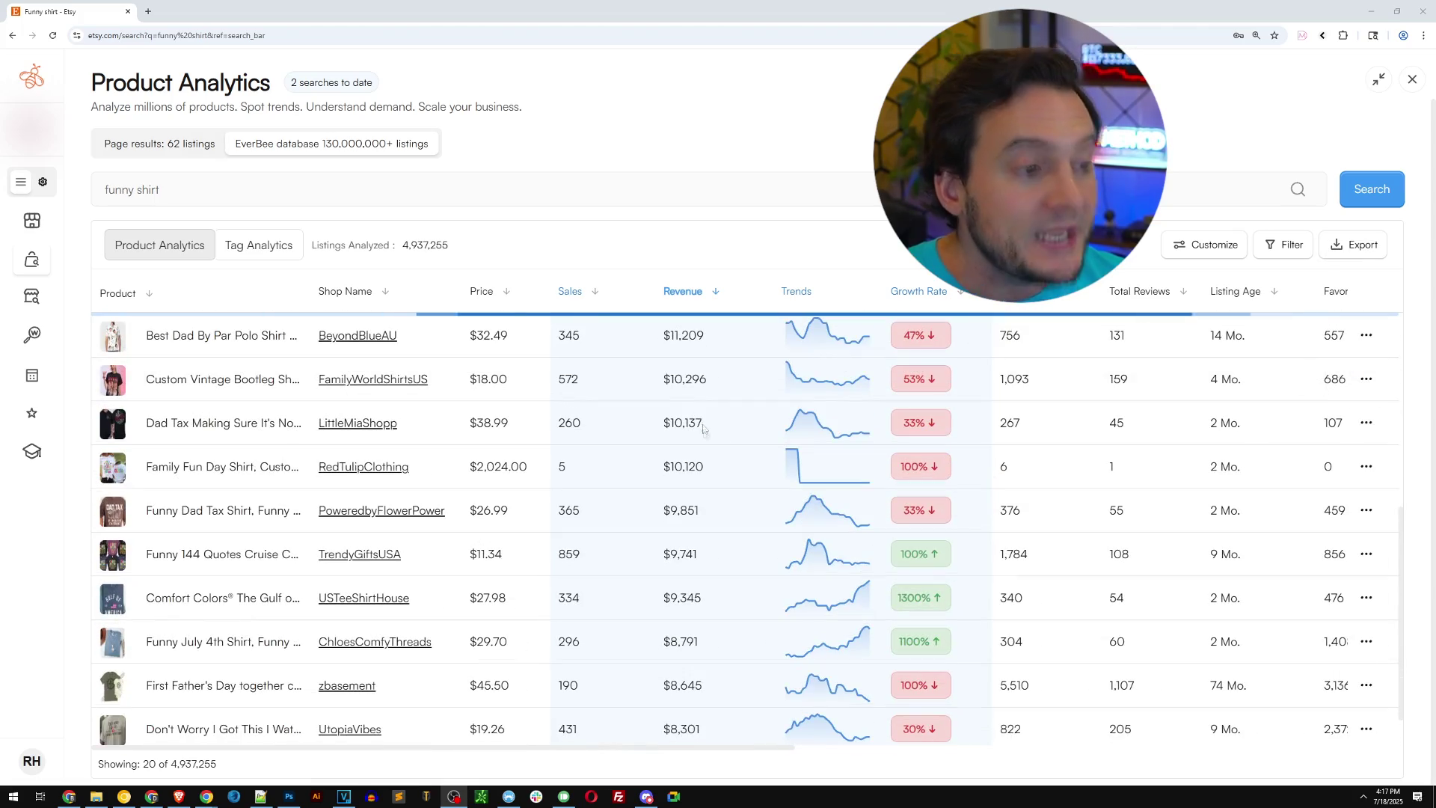
pyautogui.scroll(1, 710, 449)
pyautogui.scroll(-2, 718, 457)
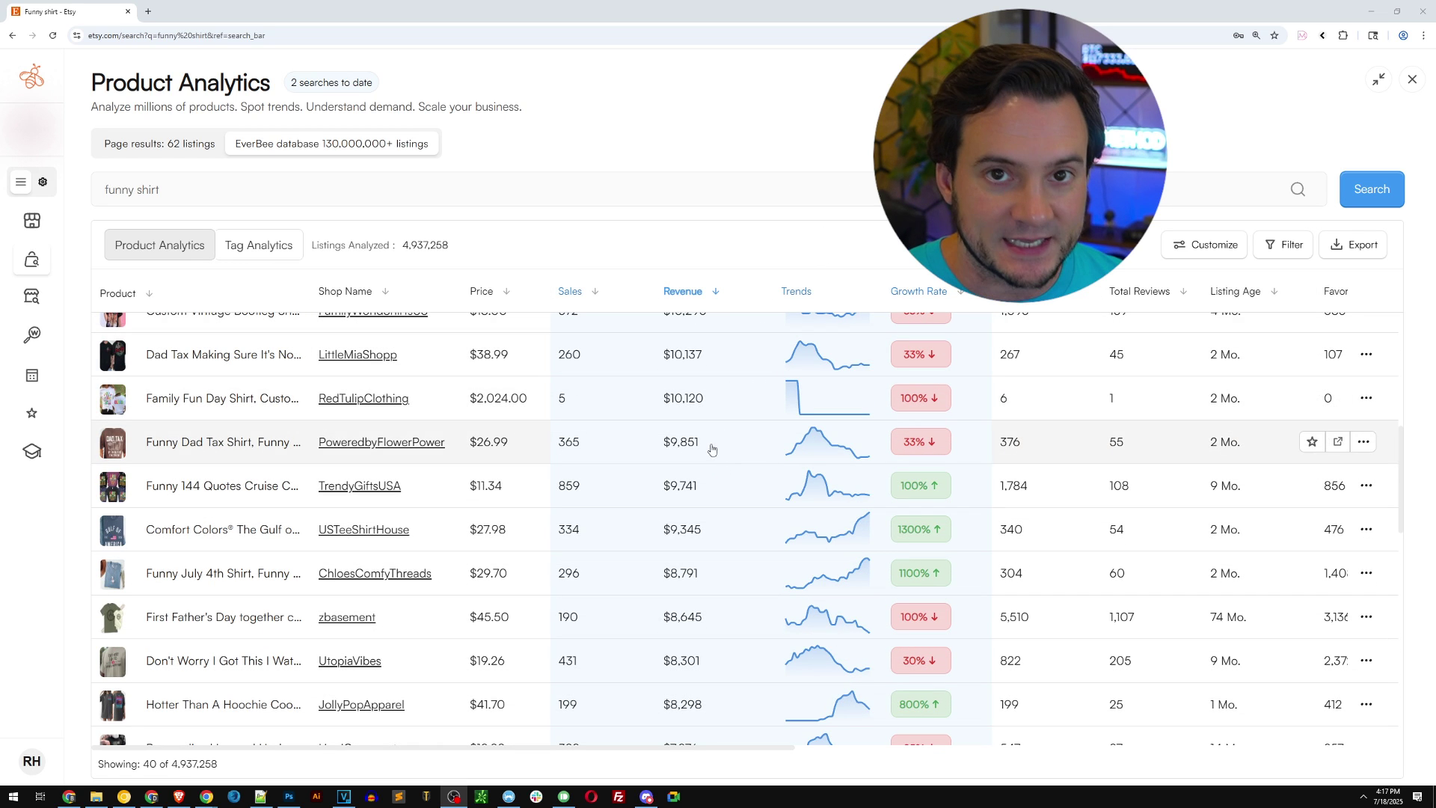
pyautogui.scroll(-1, 682, 460)
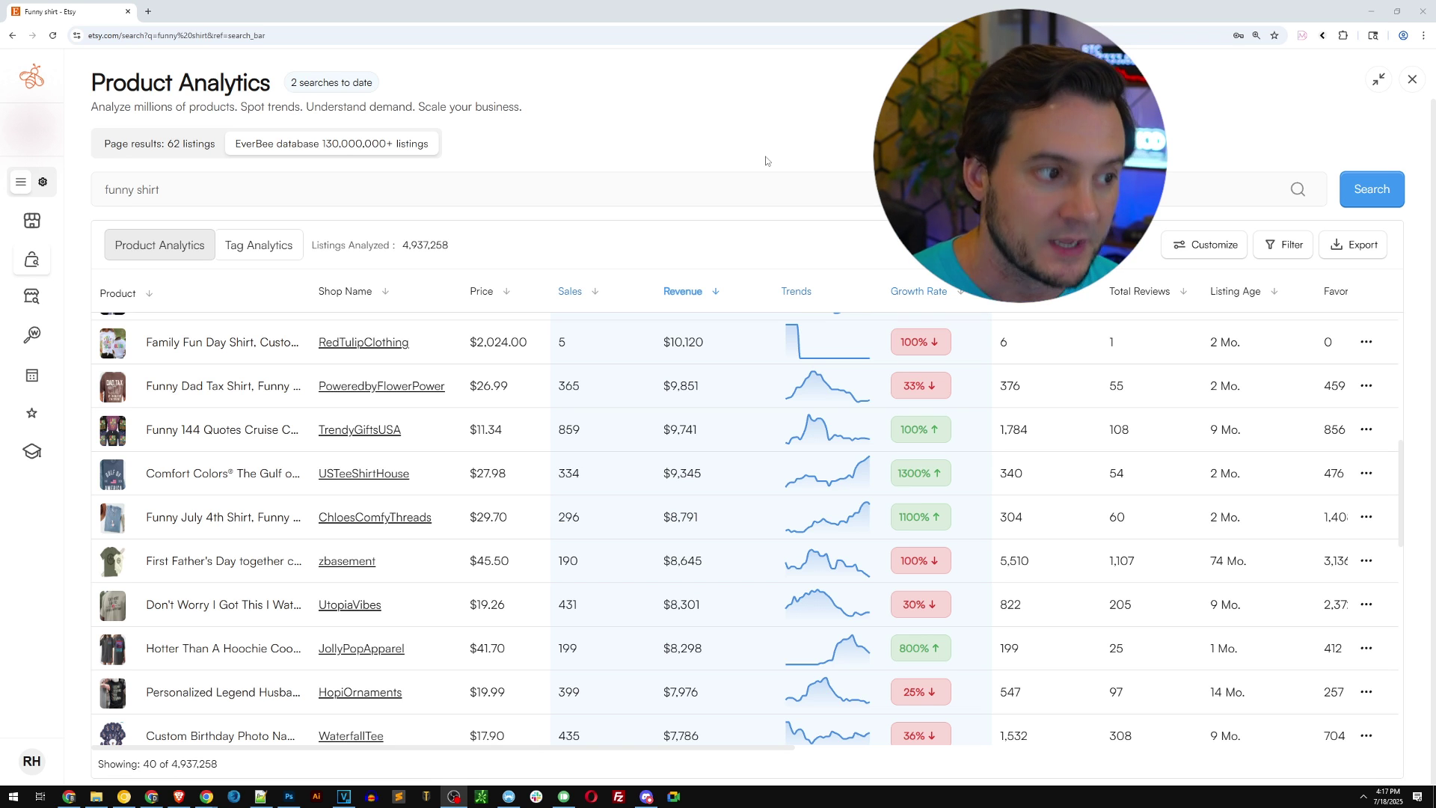
pyautogui.scroll(9, 674, 382)
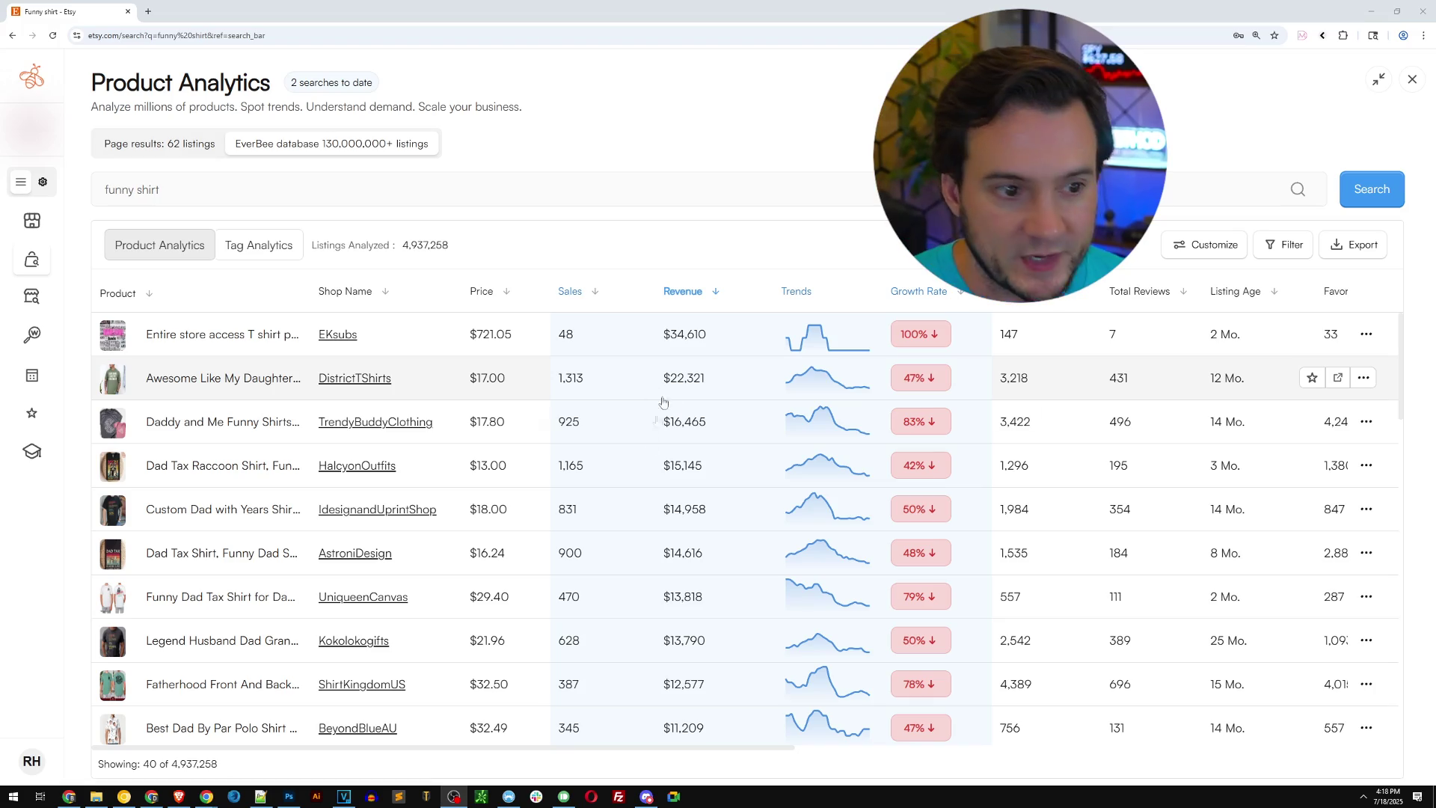
pyautogui.scroll(-5, 662, 402)
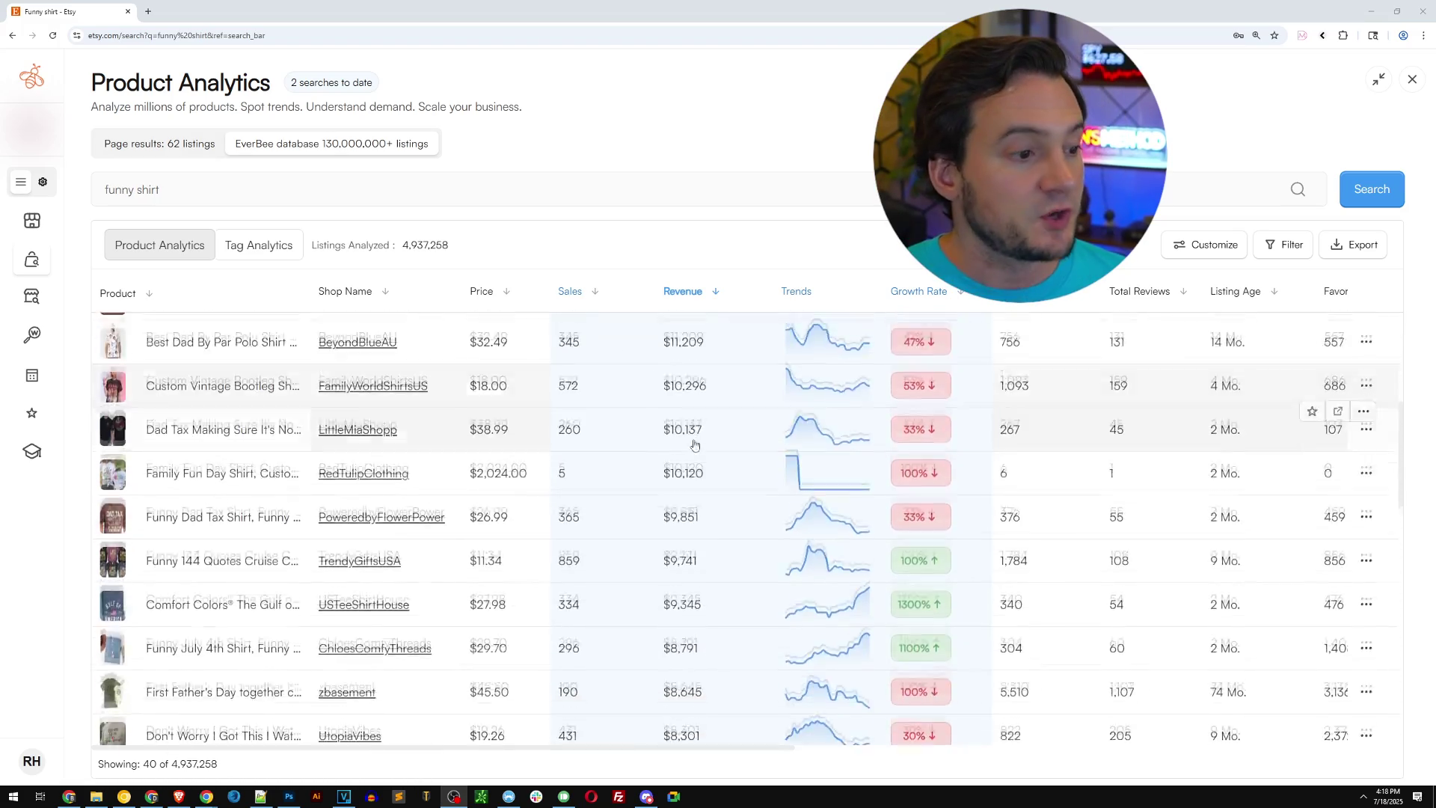
pyautogui.scroll(-3, 694, 445)
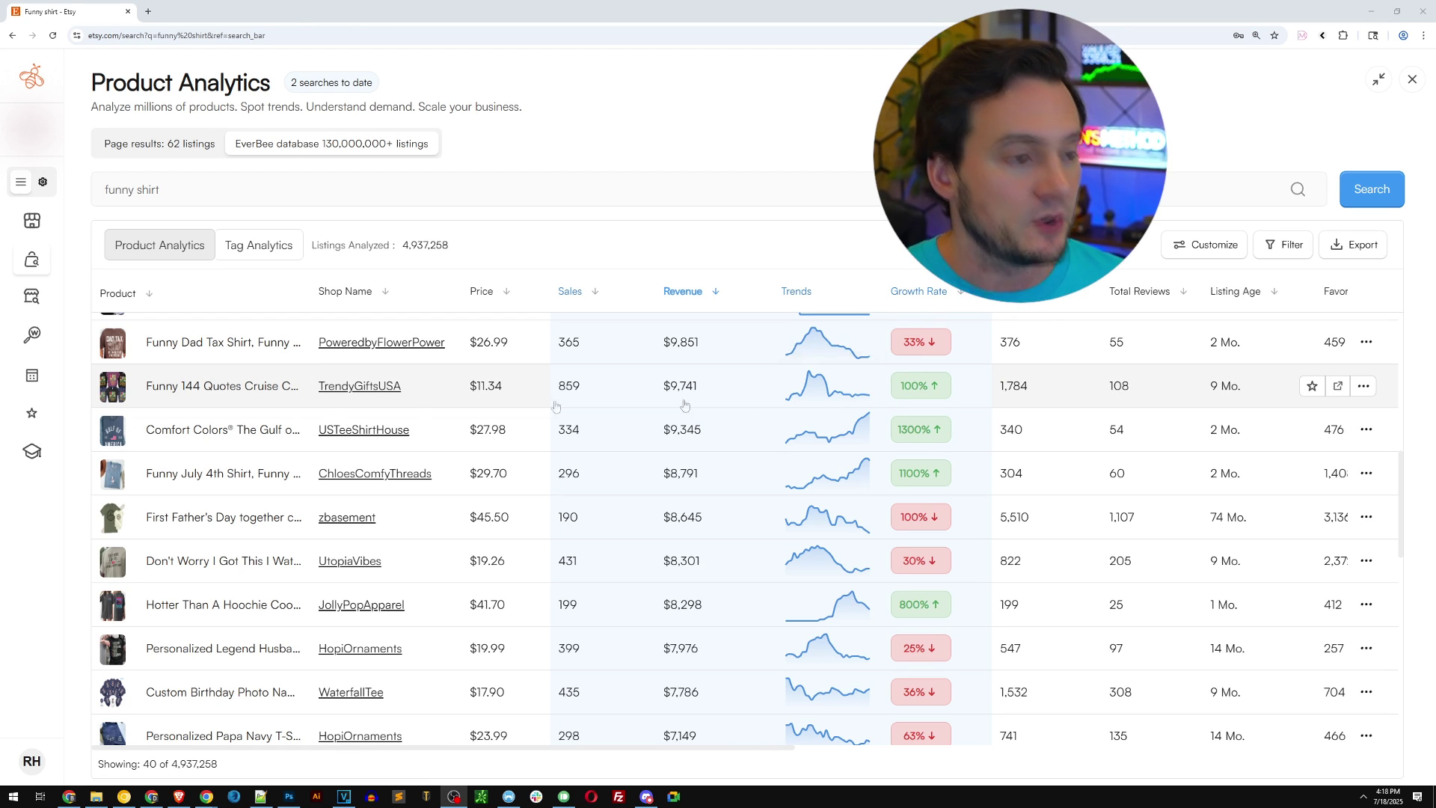
# Step: Open the Funny 144 Quotes Cruise Crew Shirt's details and its Etsy listing page
pyautogui.click(207, 387)
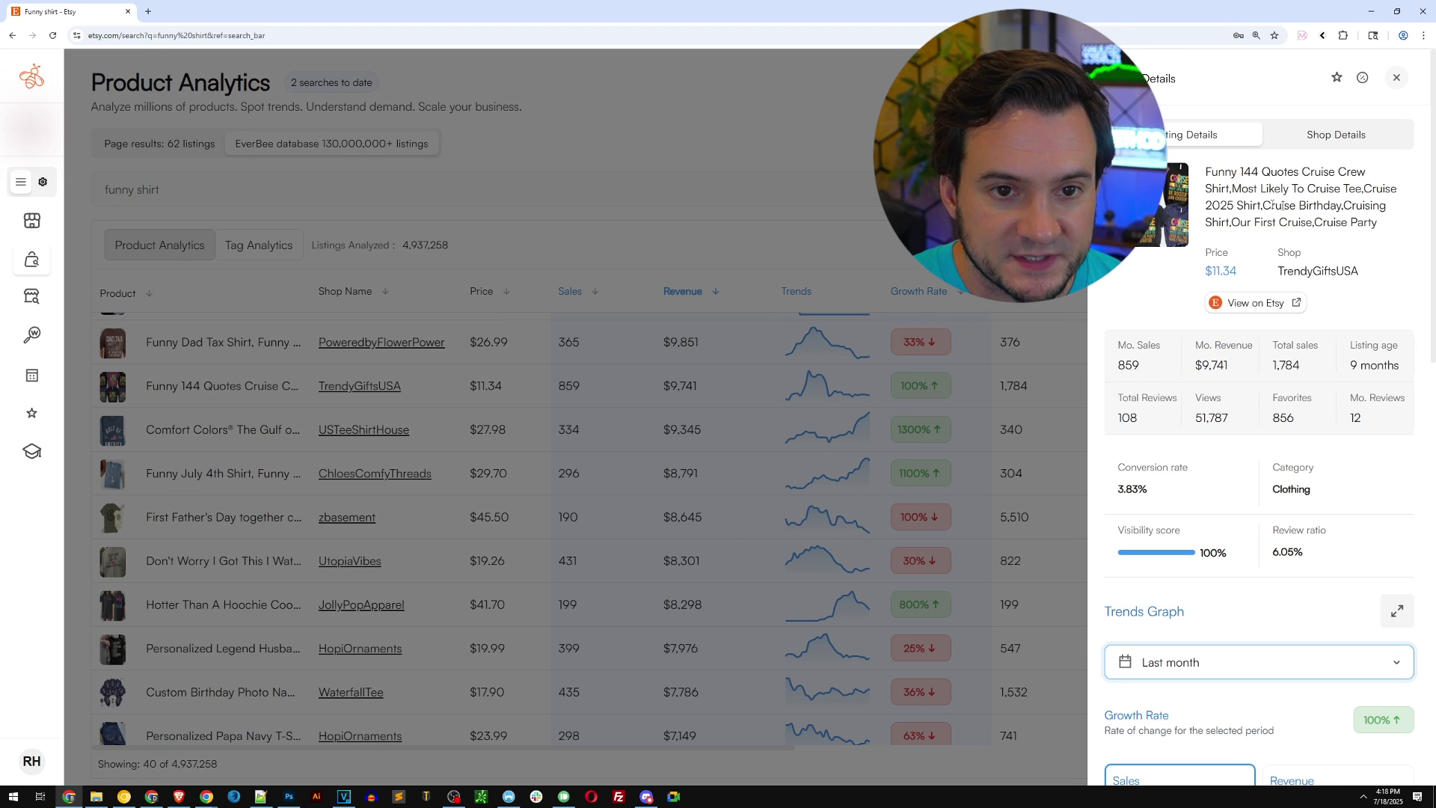
pyautogui.click(1279, 309)
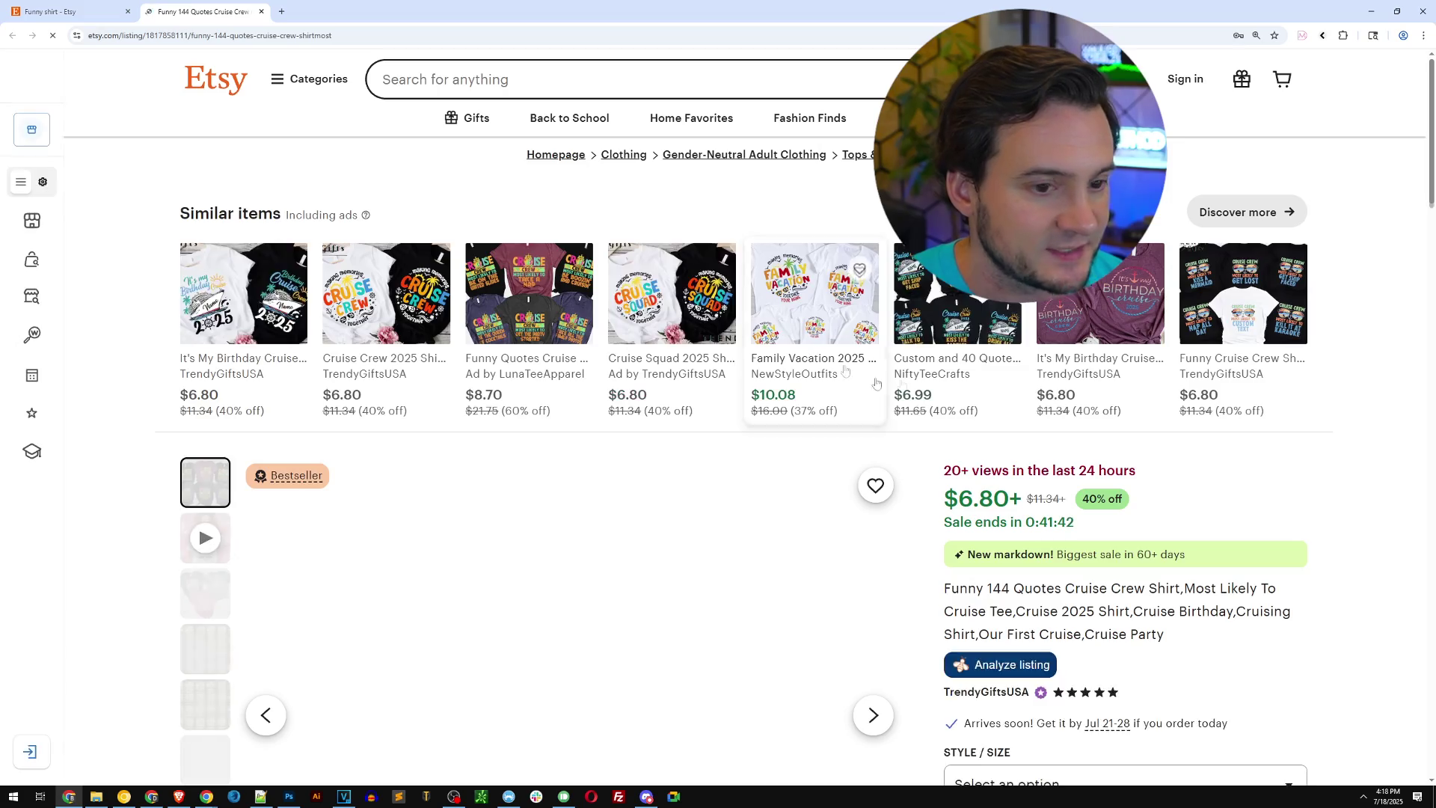
pyautogui.scroll(-2, 911, 393)
pyautogui.scroll(-2, 911, 393)
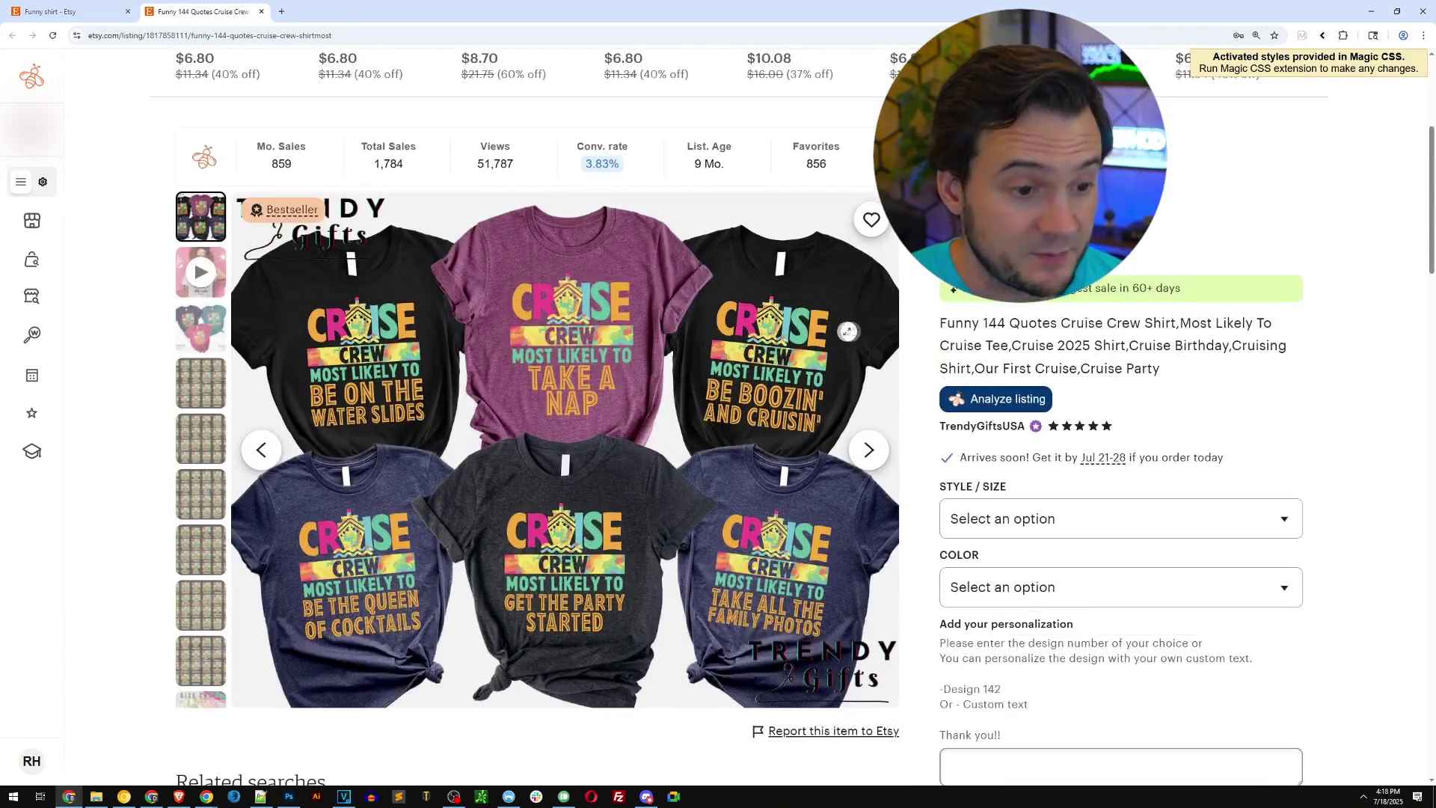
# Step: Check its style and size options, then view its trend: 859 sales, 100% growth
pyautogui.click(1035, 532)
pyautogui.click(658, 177)
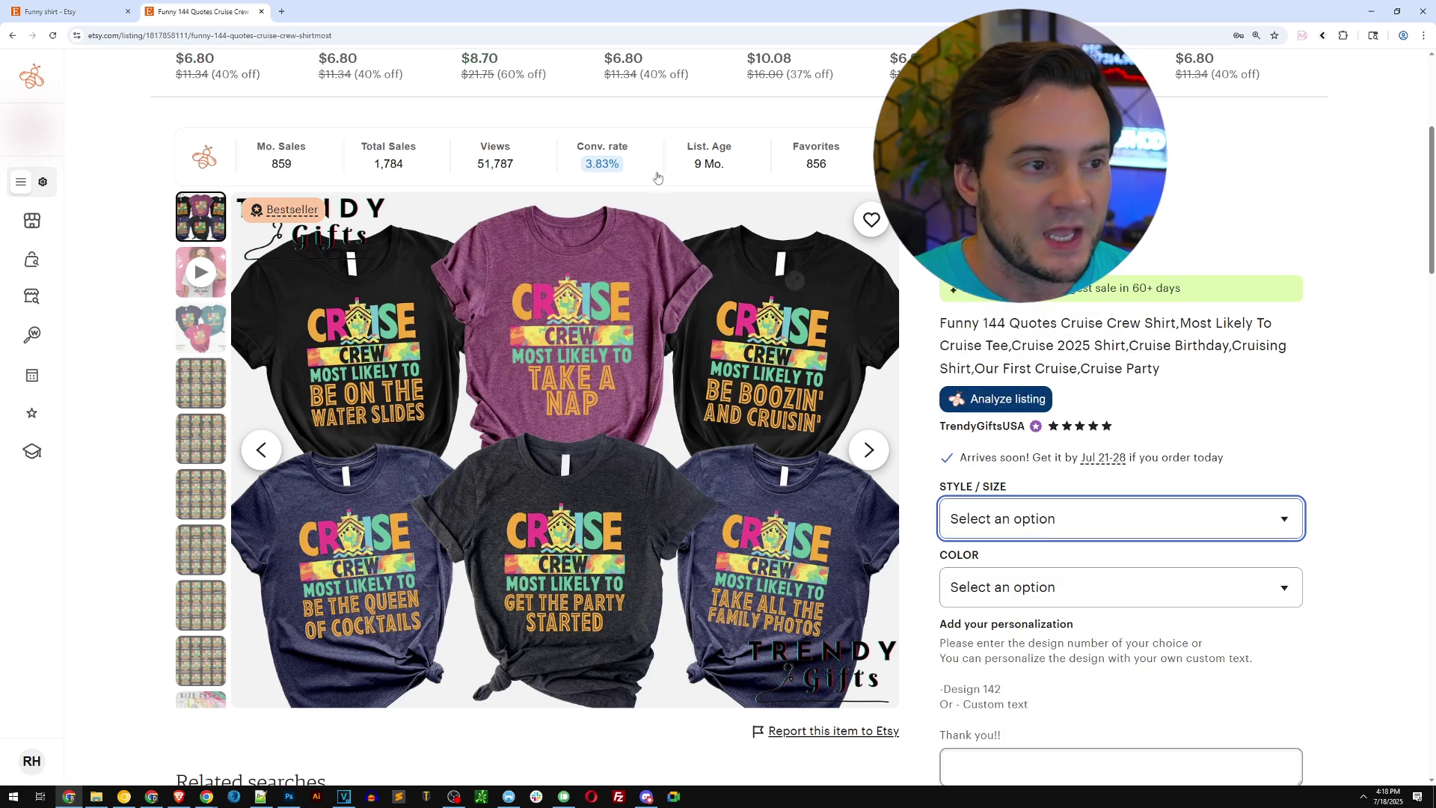
pyautogui.hotkey('ctrl', 'Tab')
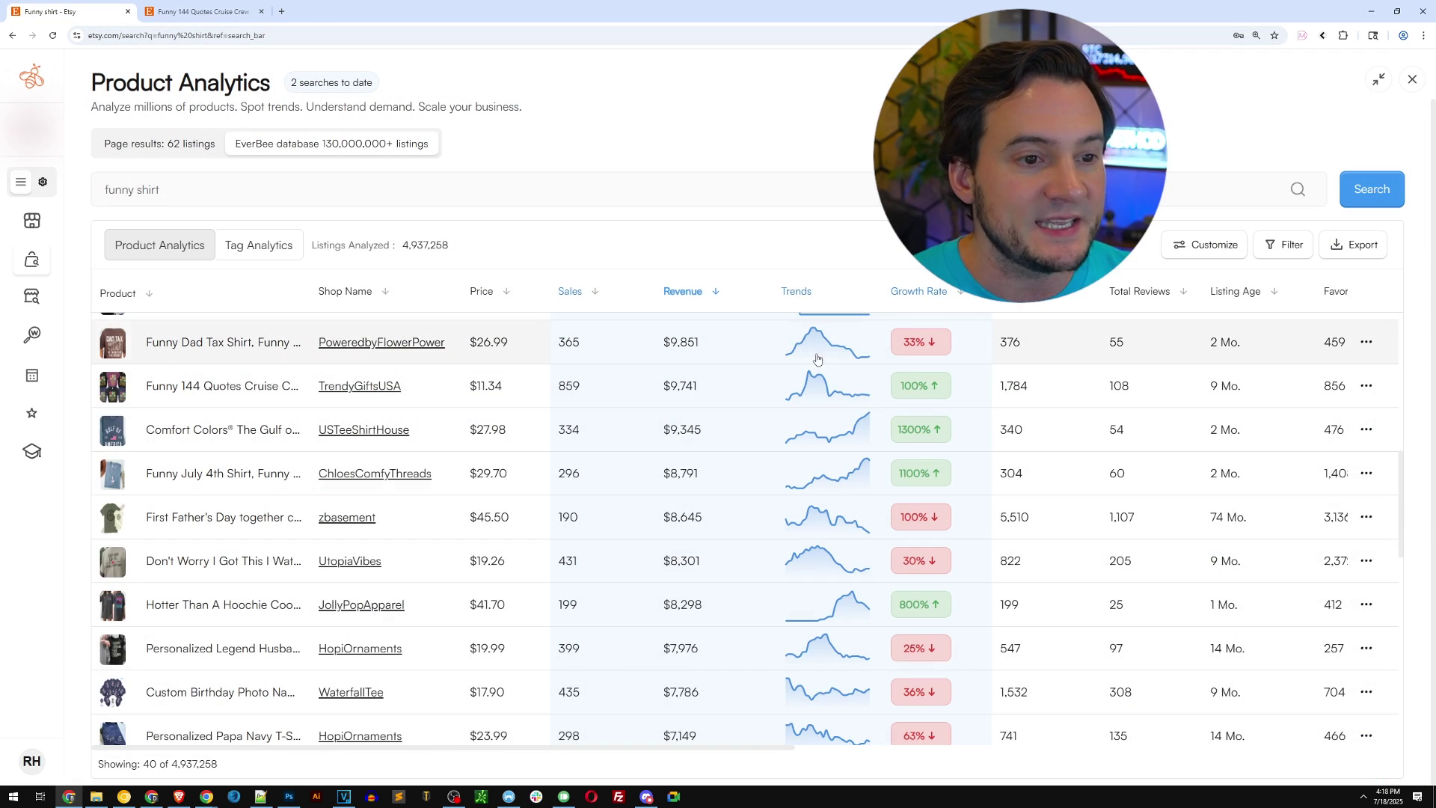
pyautogui.click(829, 381)
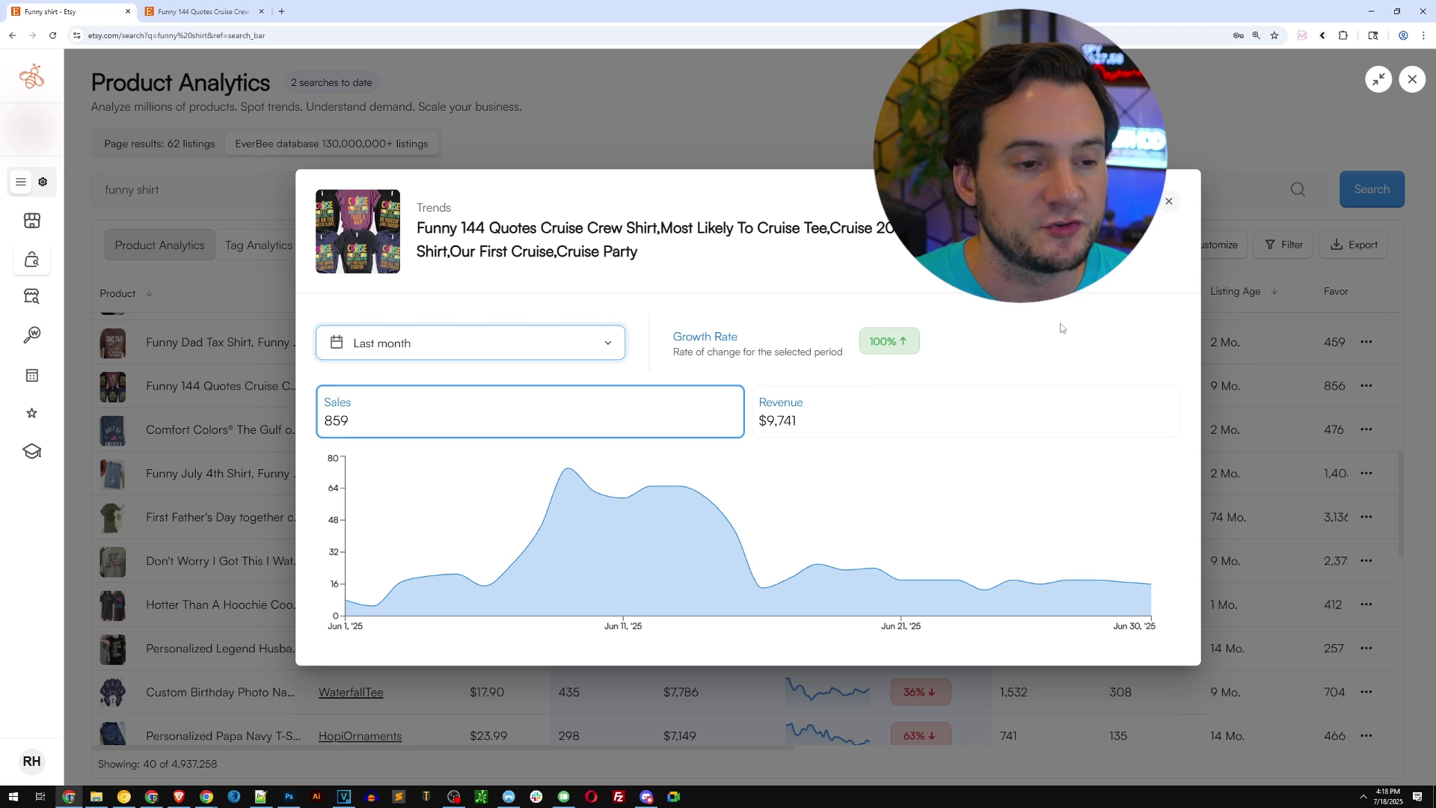
pyautogui.click(592, 336)
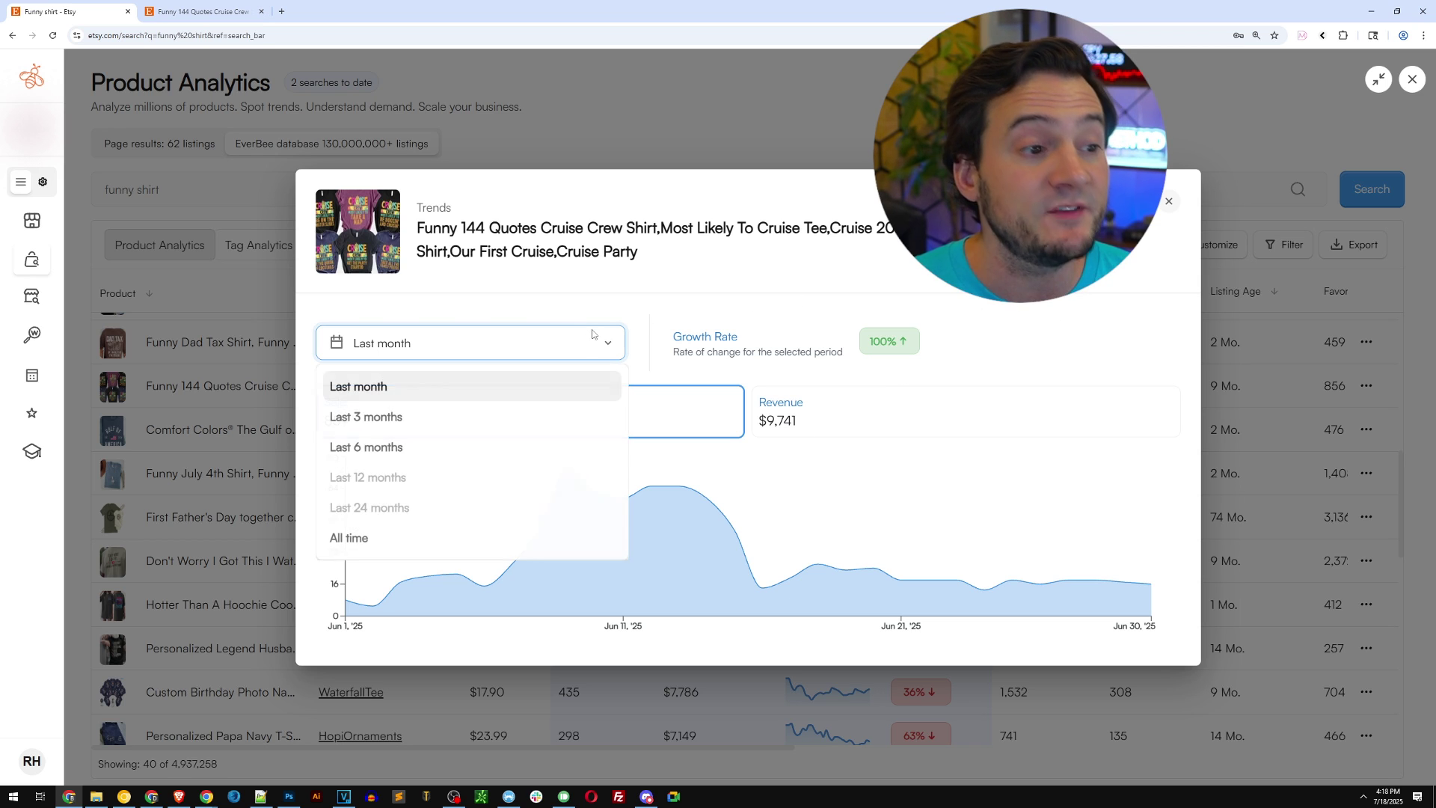
pyautogui.click(554, 416)
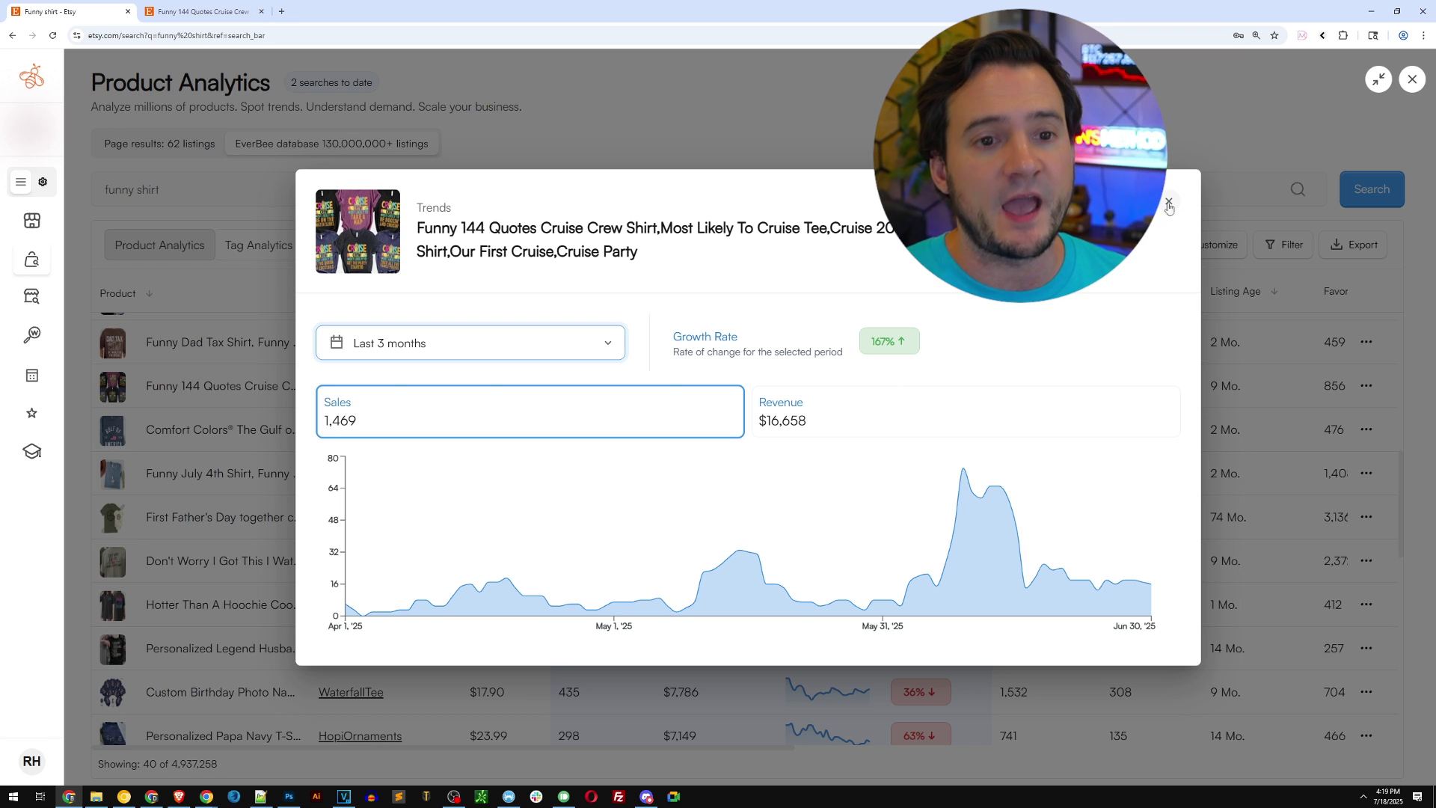
pyautogui.click(1168, 204)
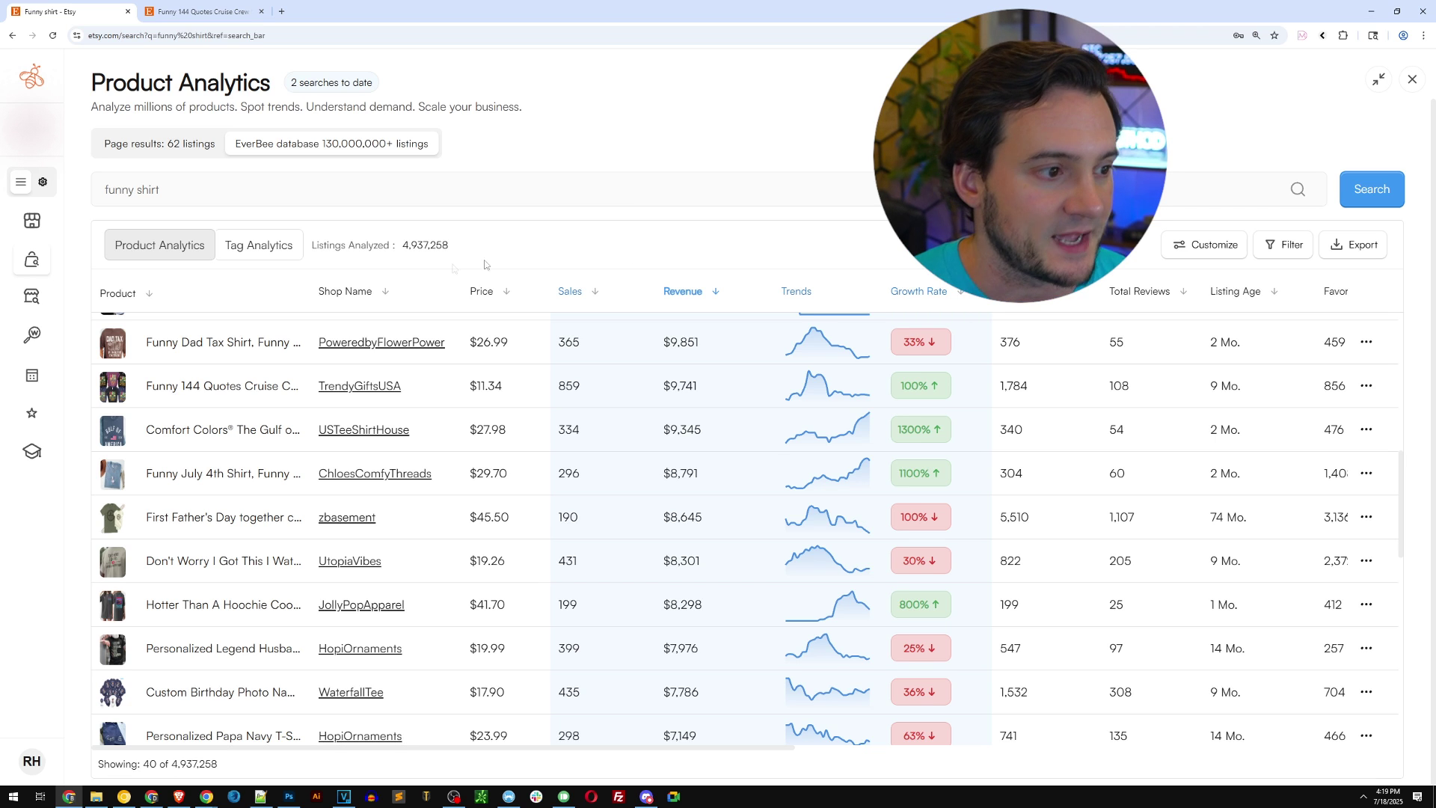
# Step: Show the Gulf of America shirt's details: $27.98, 334 monthly sales, $9,345 revenue, 7.91% conversion
pyautogui.click(223, 432)
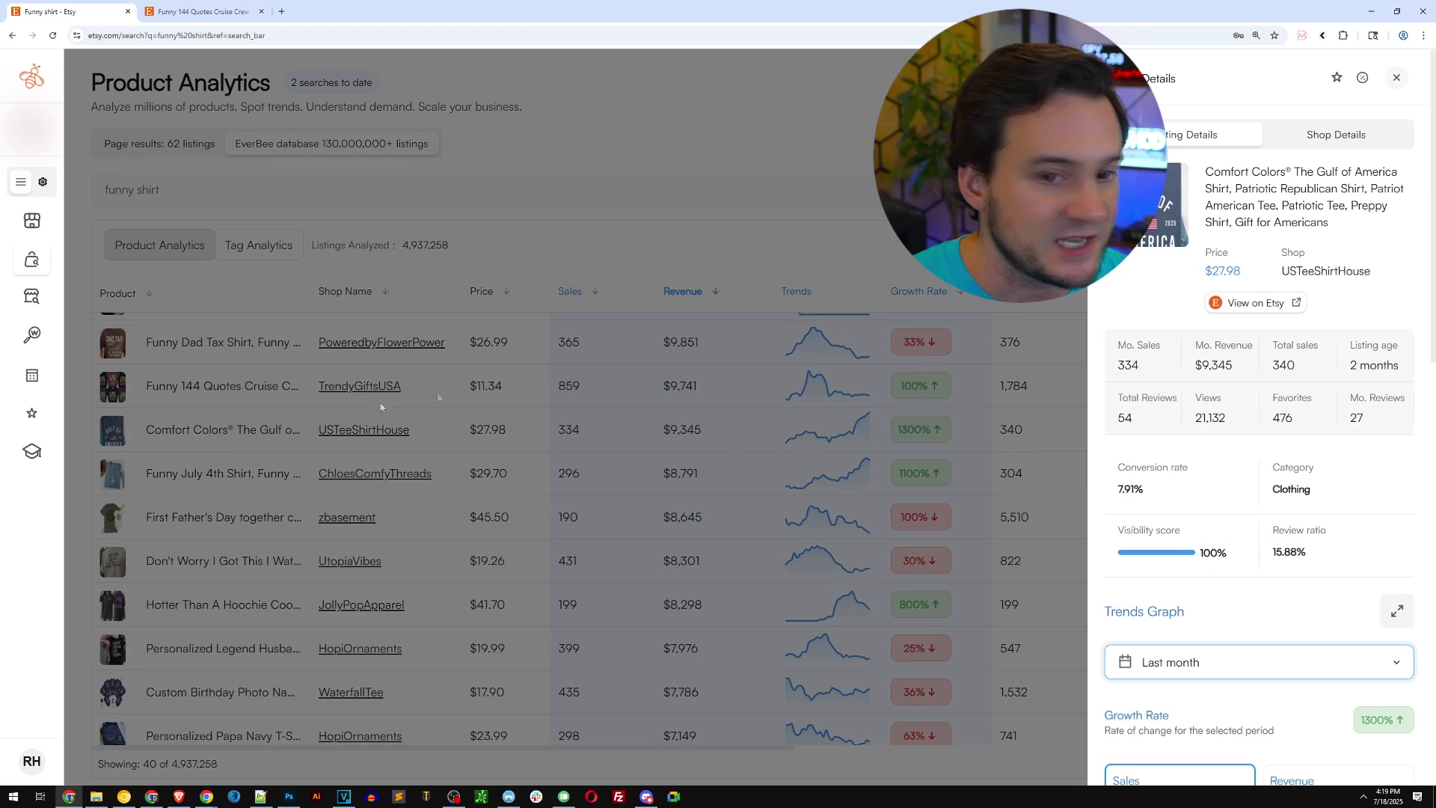
pyautogui.click(900, 315)
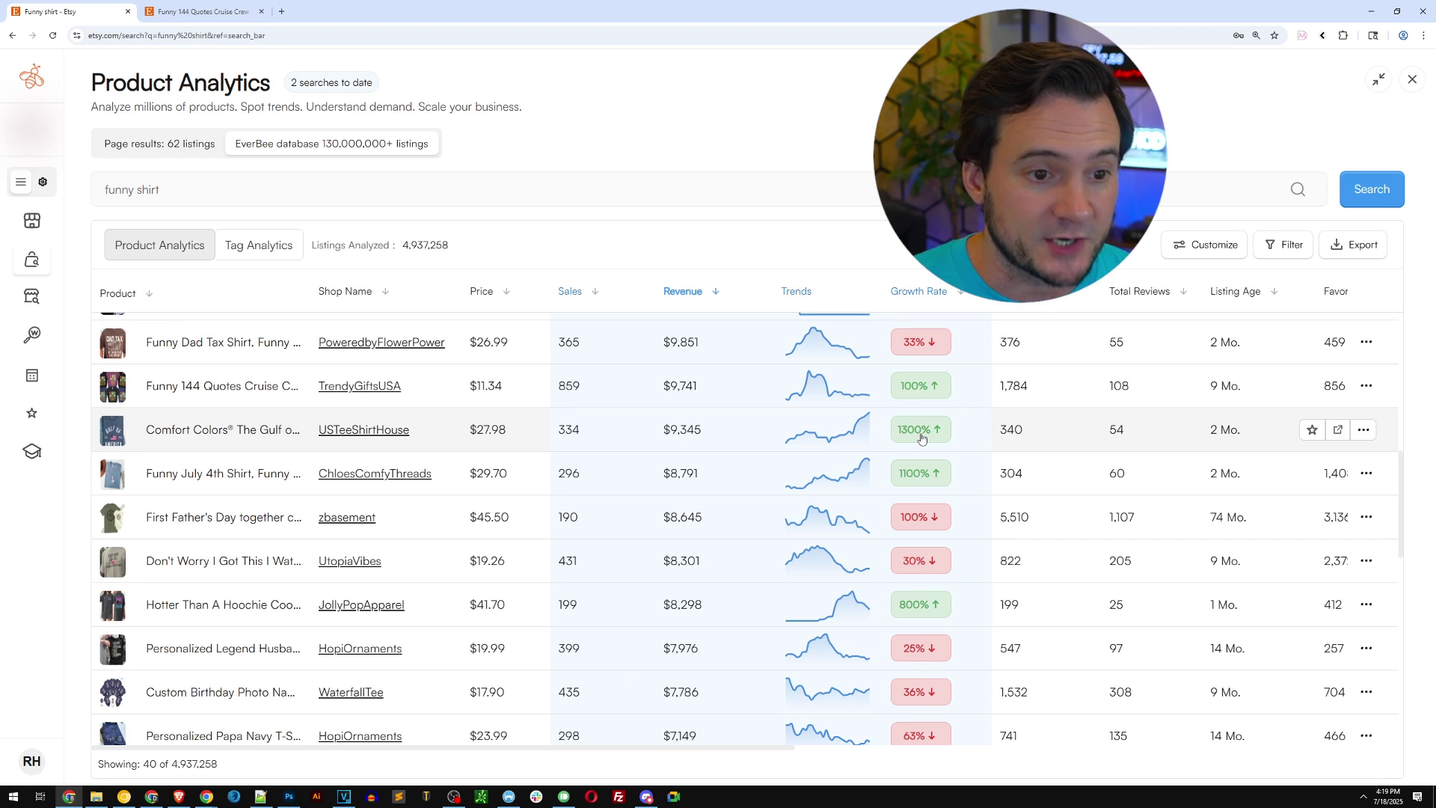
pyautogui.click(914, 432)
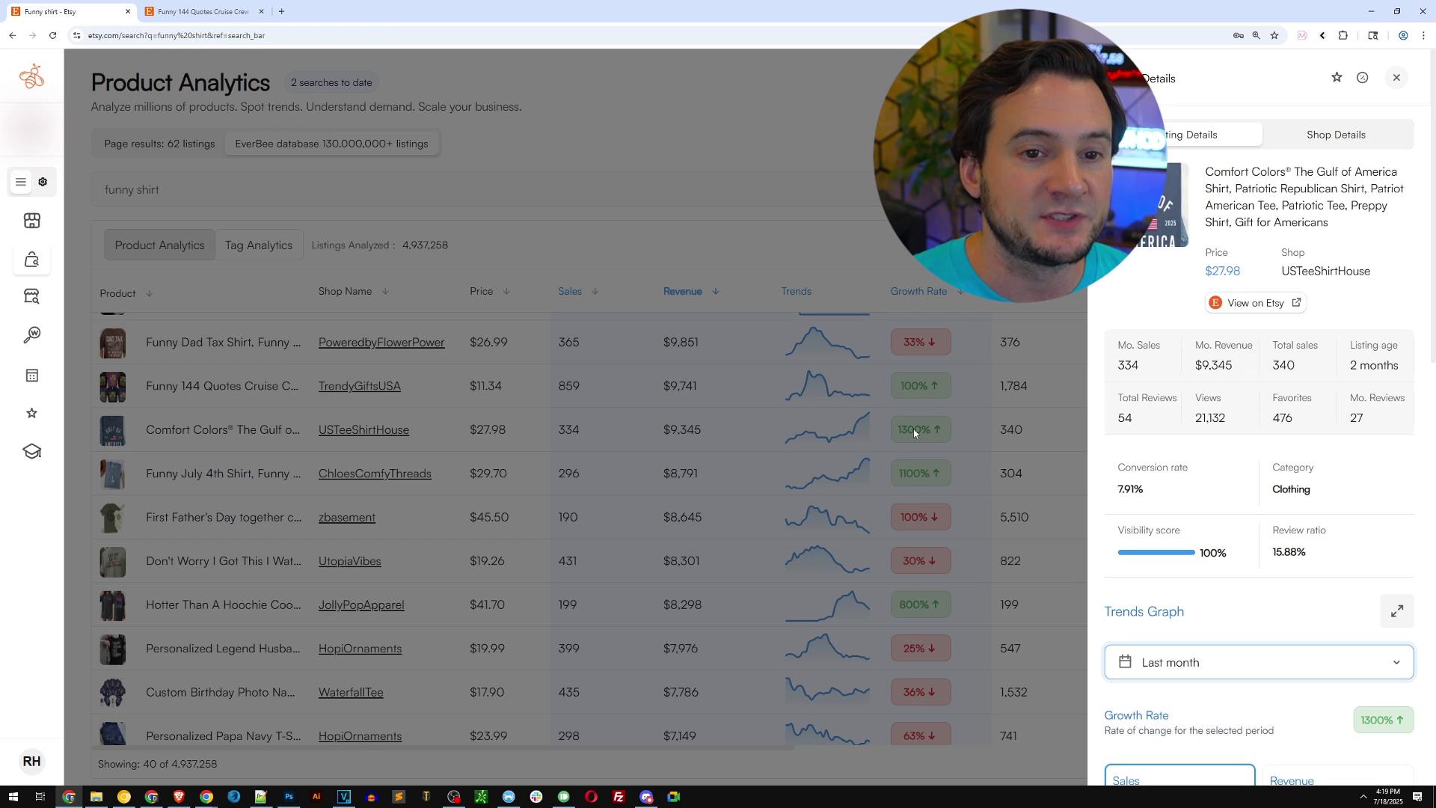
# Step: Review the Gulf of America shirt's 1300% growth trend graph and its period options
pyautogui.click(907, 430)
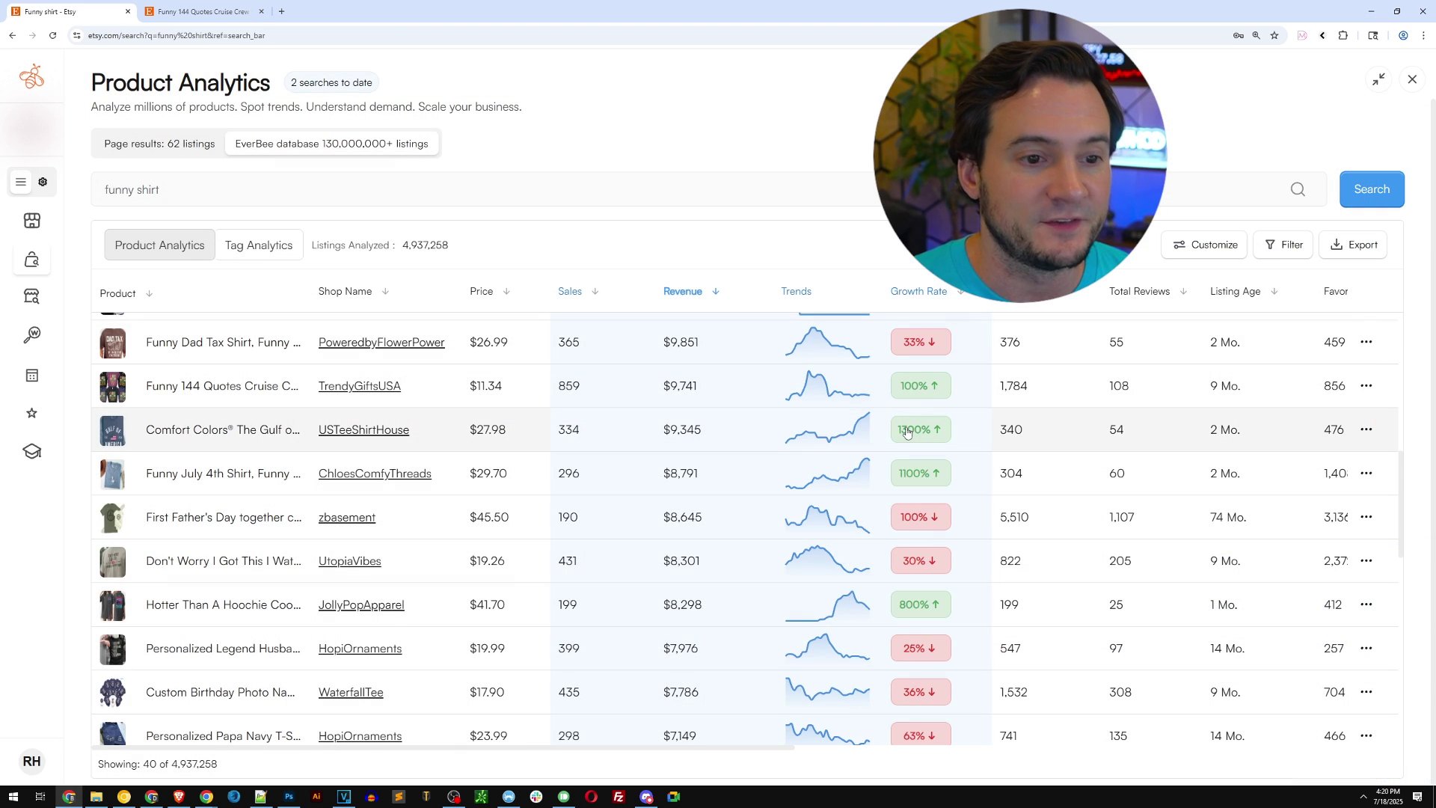
pyautogui.click(827, 429)
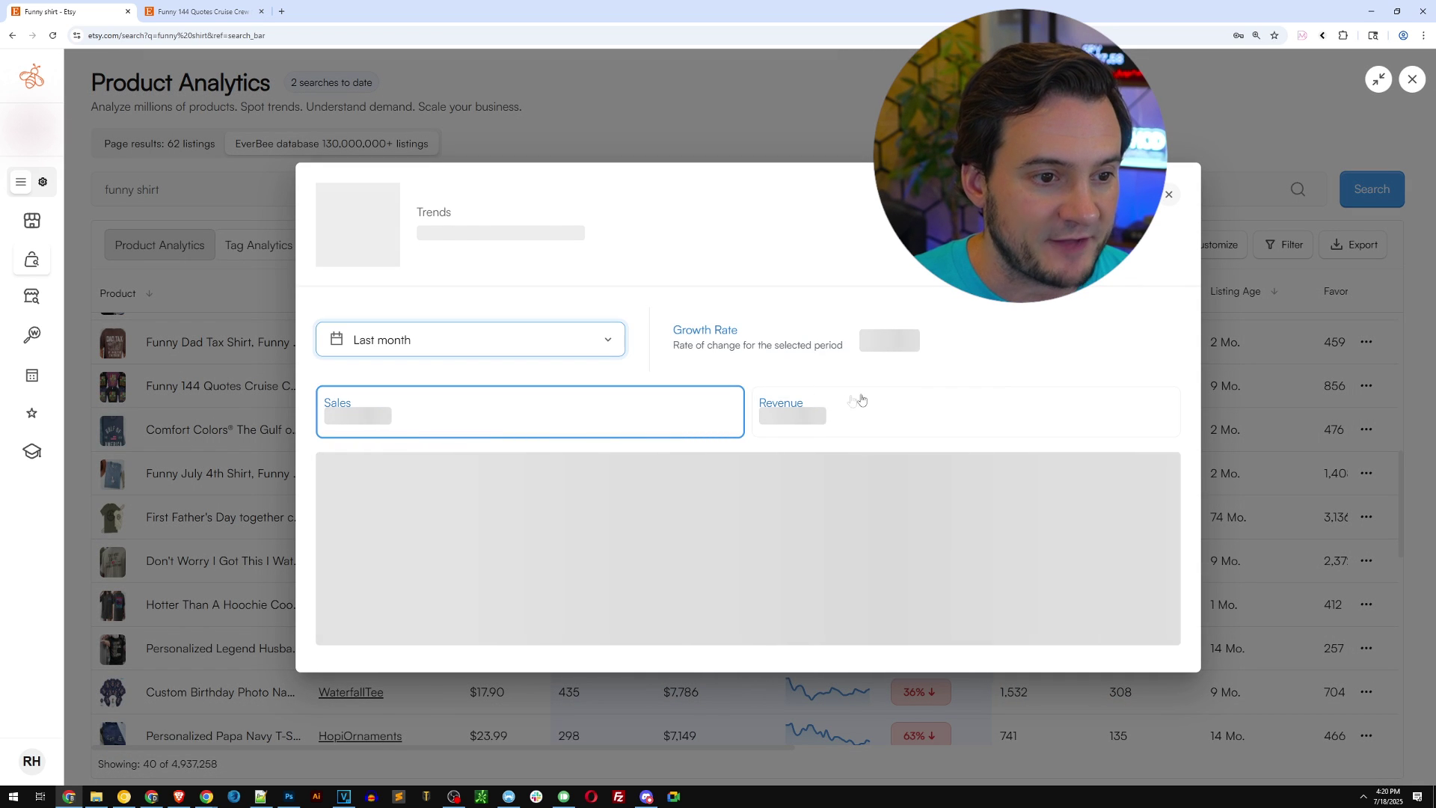
pyautogui.click(572, 354)
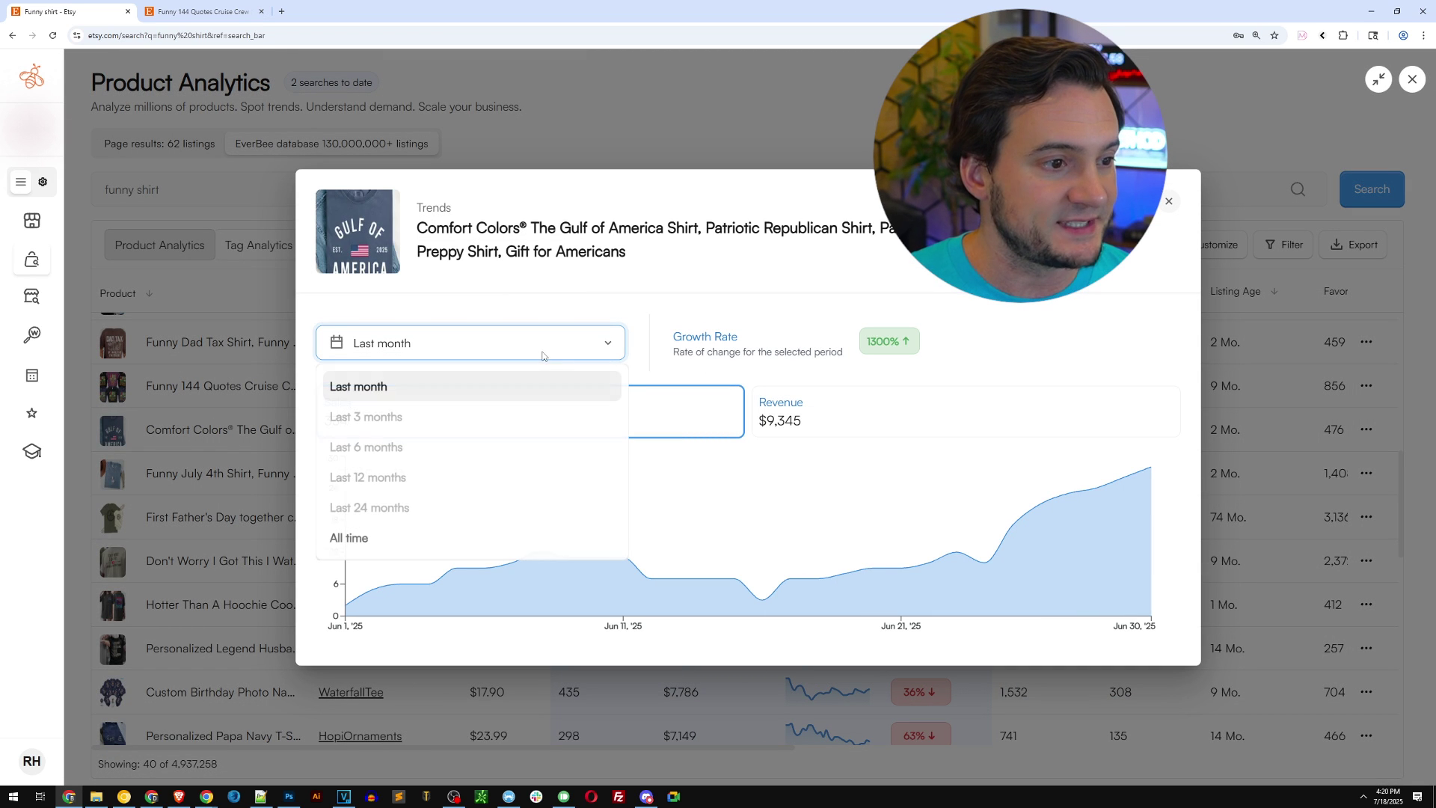
pyautogui.click(1167, 204)
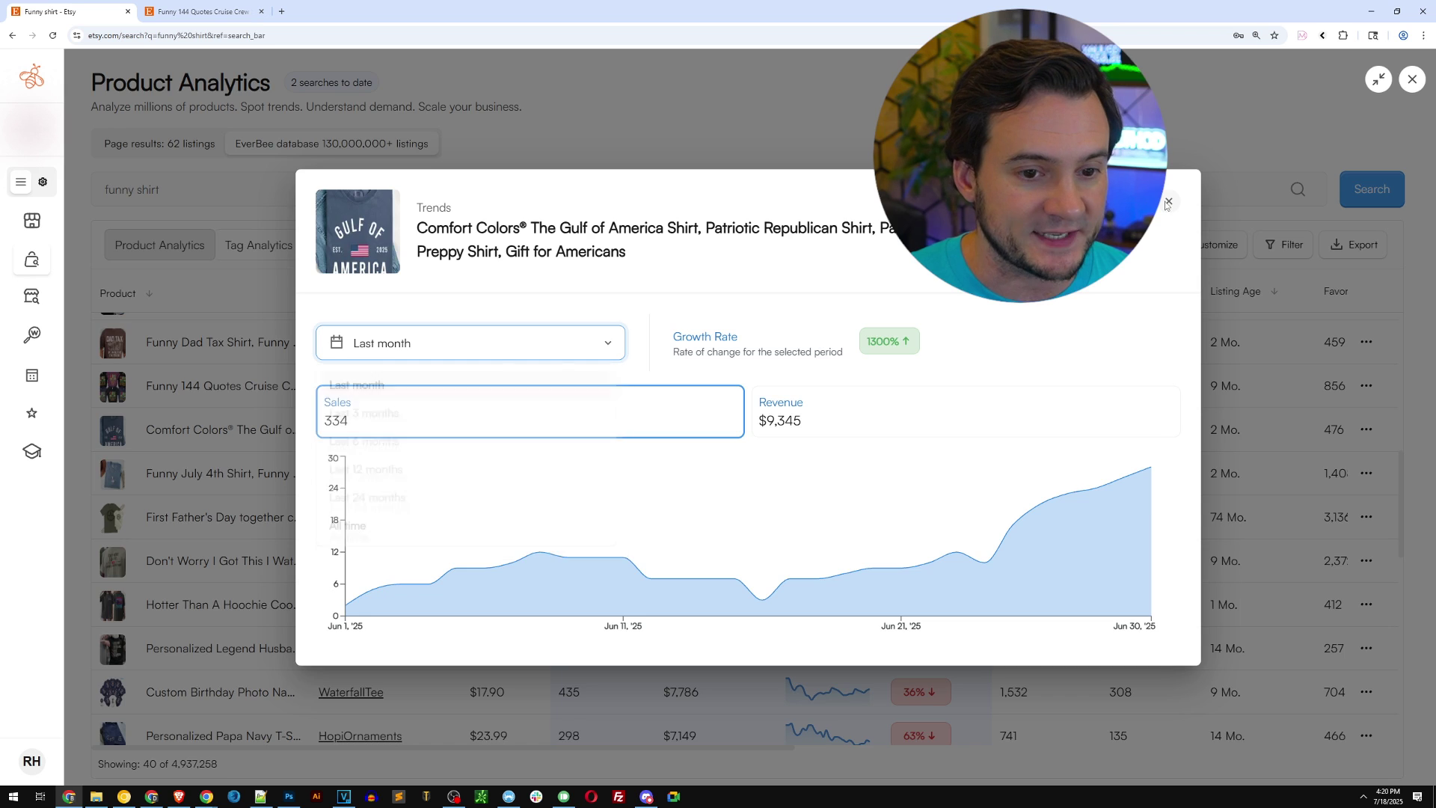
pyautogui.click(1167, 204)
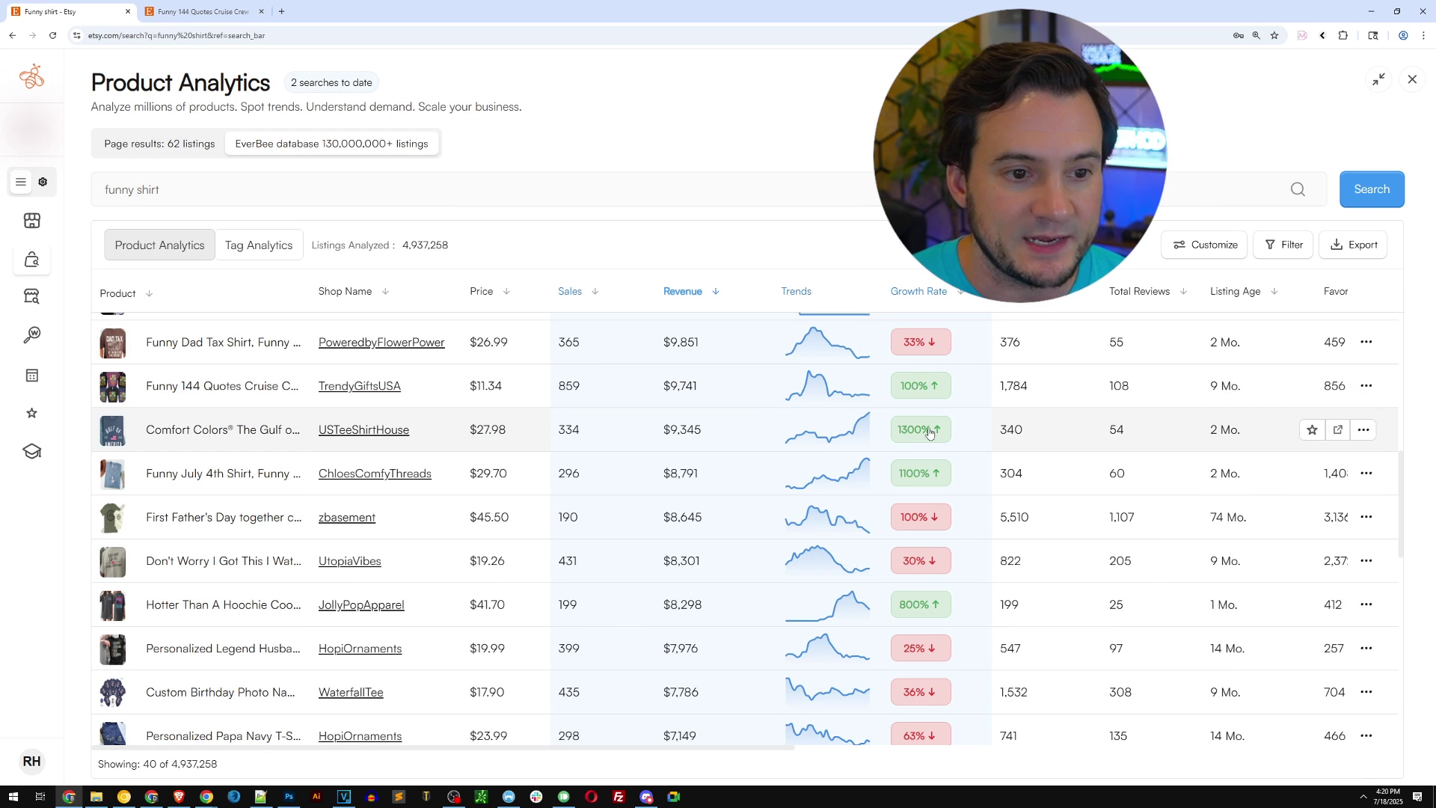
# Step: Screenshot the listing age and favourites area, then open the Funny July 4th Shirt's details
pyautogui.press('Print')
pyautogui.moveTo(1179, 263); pyautogui.dragTo(1305, 481)
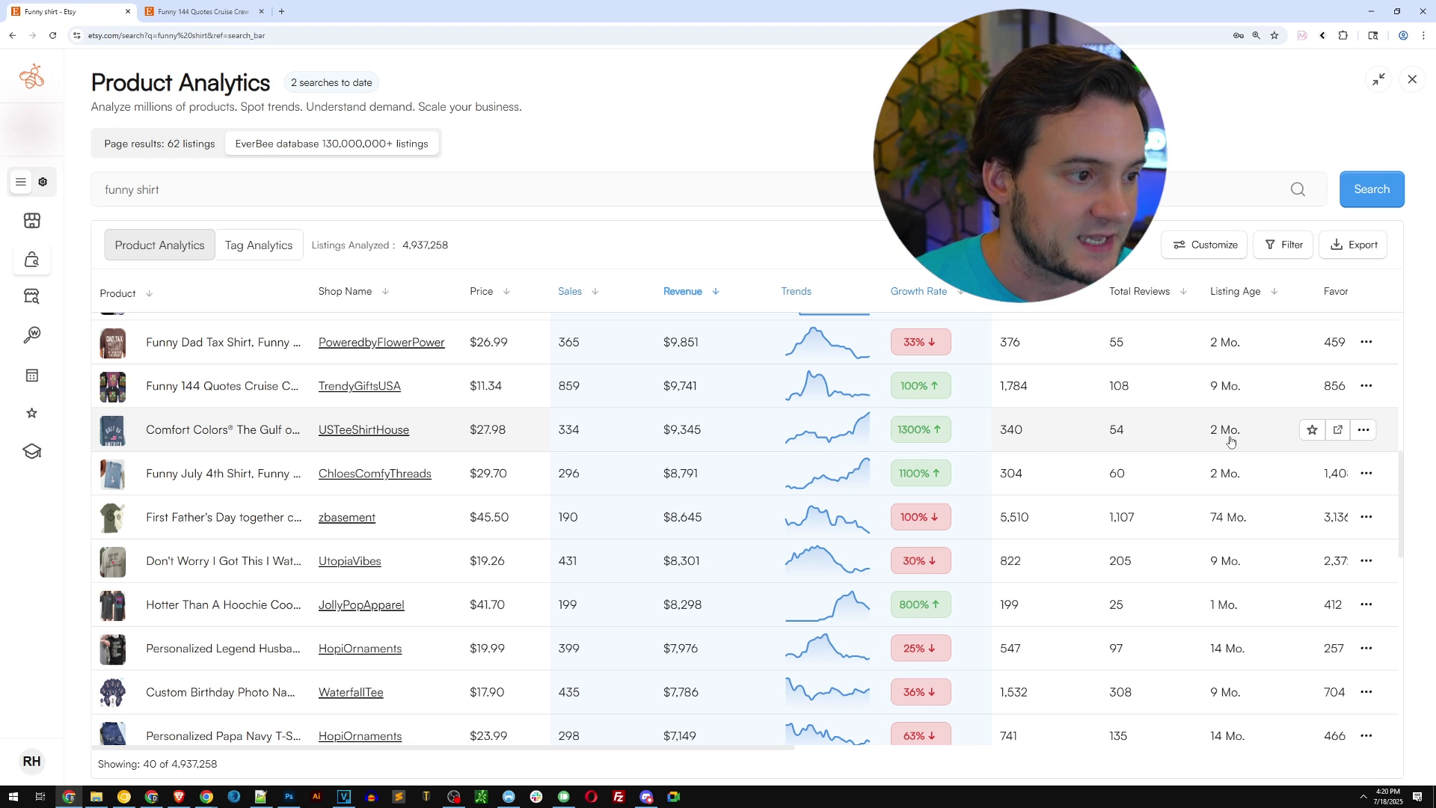
pyautogui.click(224, 476)
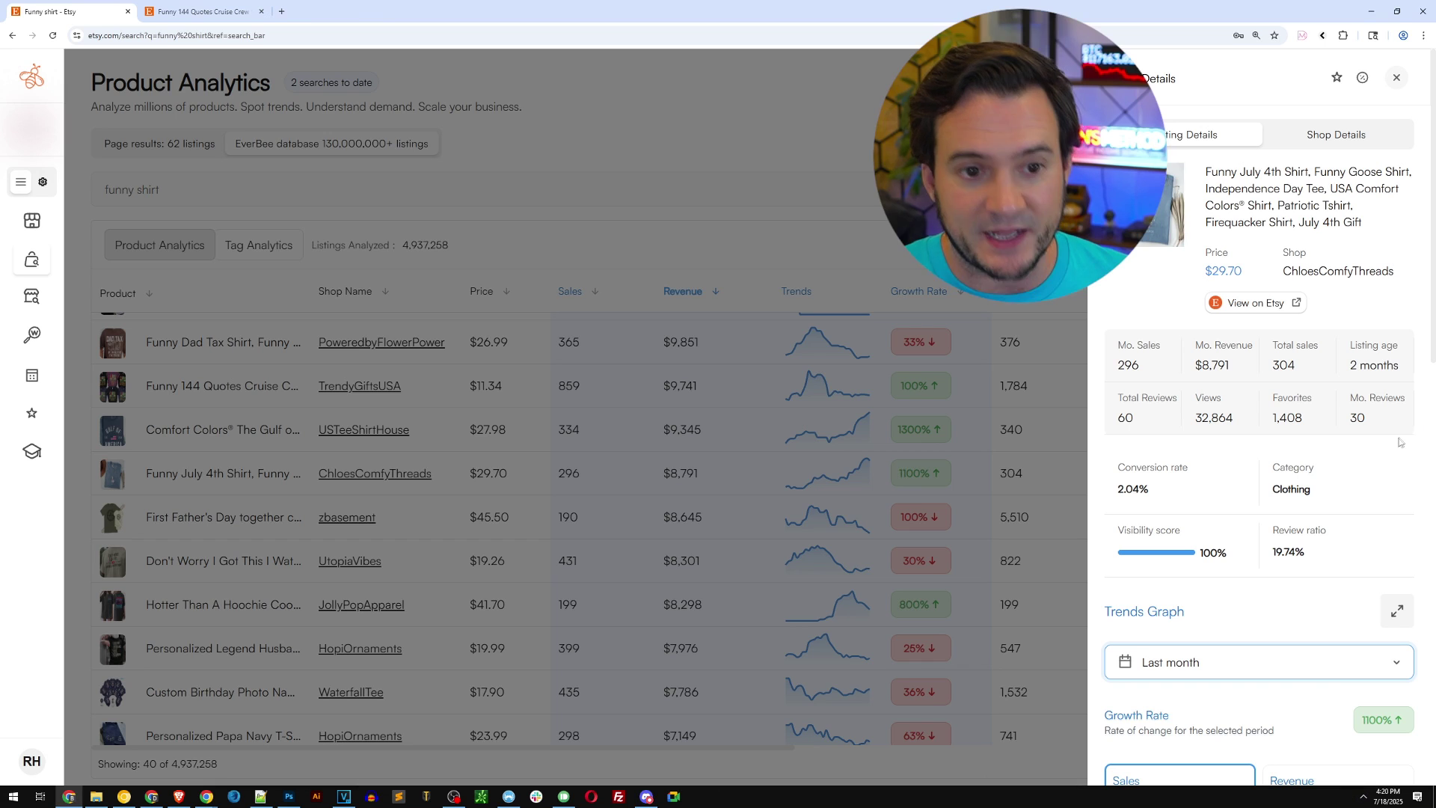
# Step: View the Funny July 4th Shirt's listing on Etsy in a new tab
pyautogui.click(1242, 307)
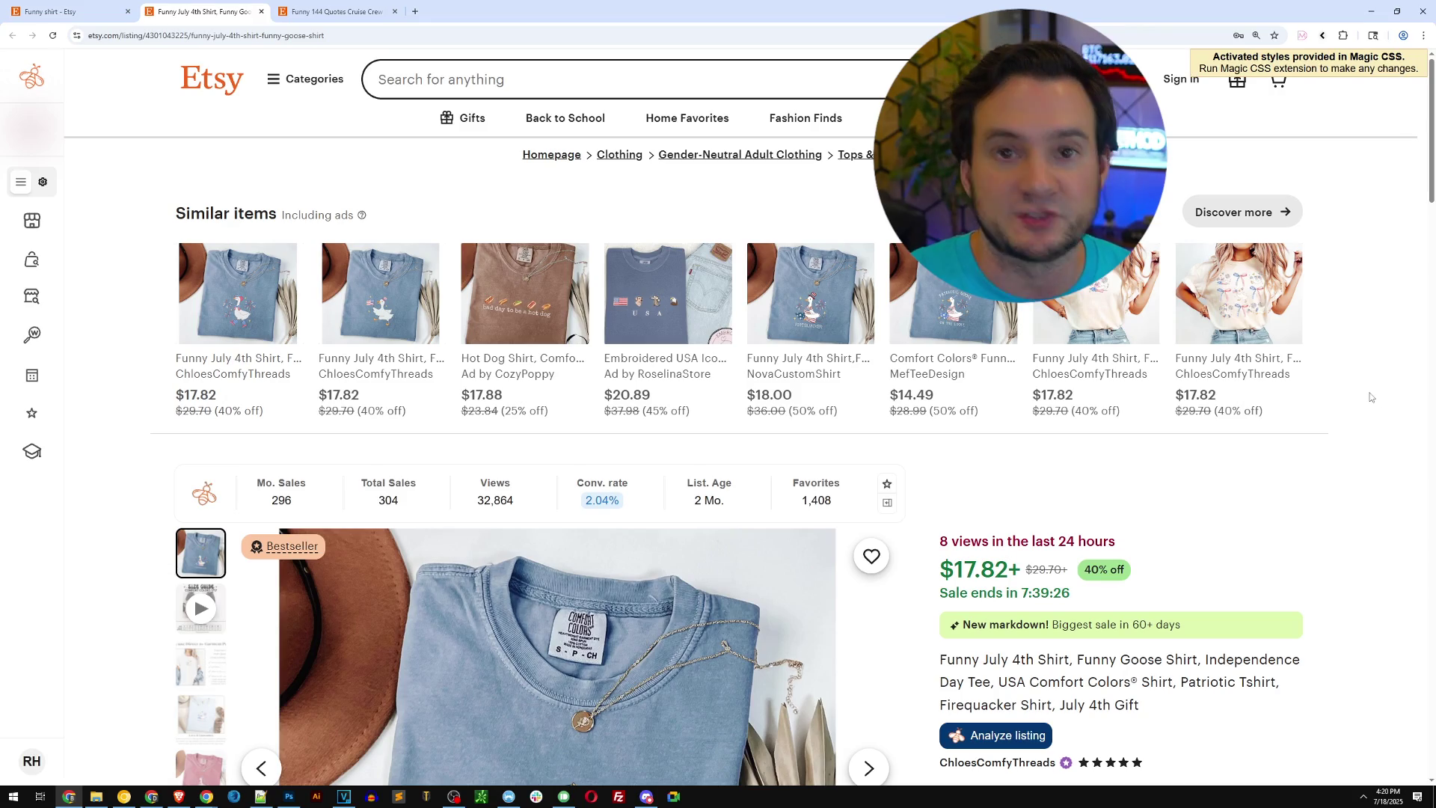
# Step: Analyze the Funny July 4th Shirt listing and check its last-month 1100% sales growth
pyautogui.scroll(-5, 1336, 438)
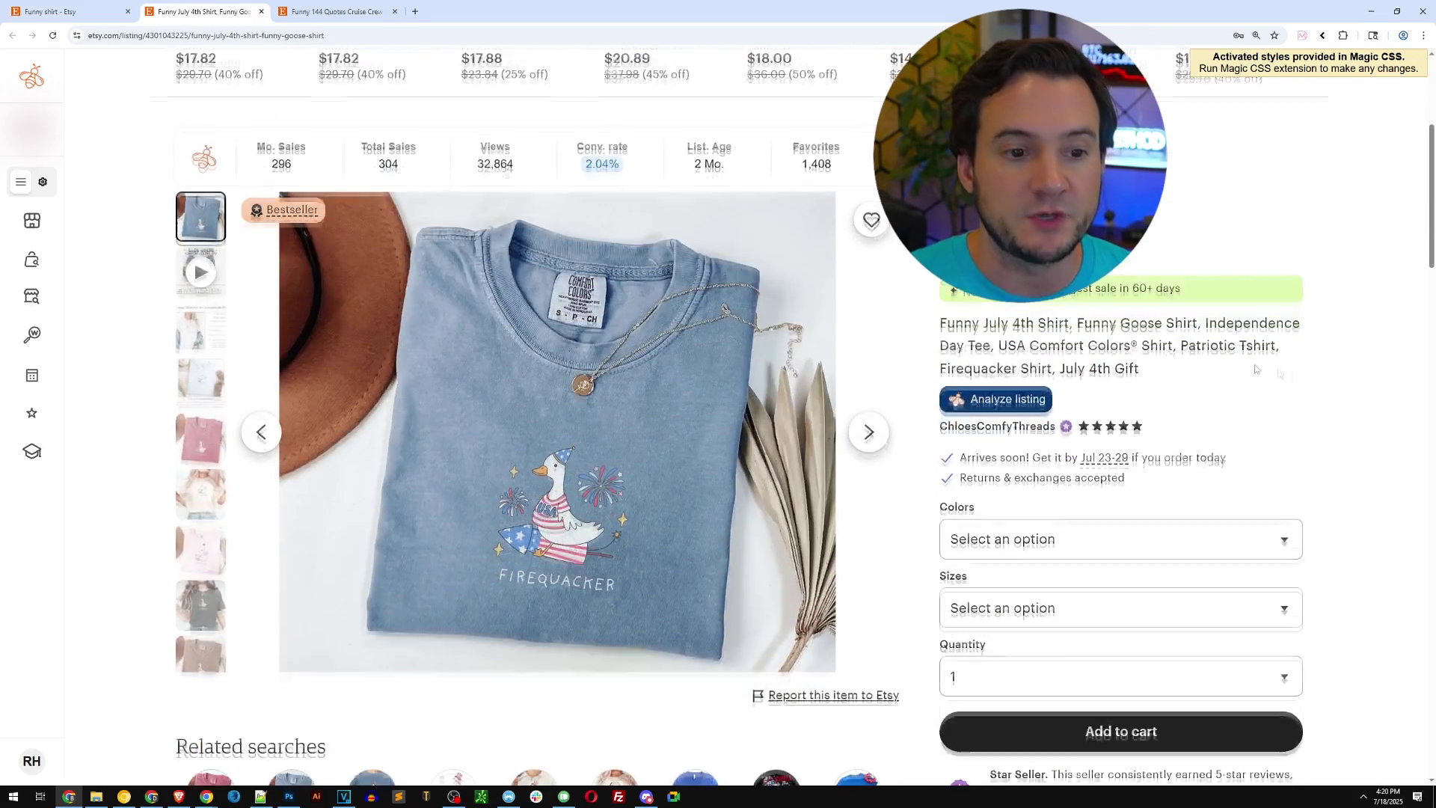
pyautogui.click(1007, 398)
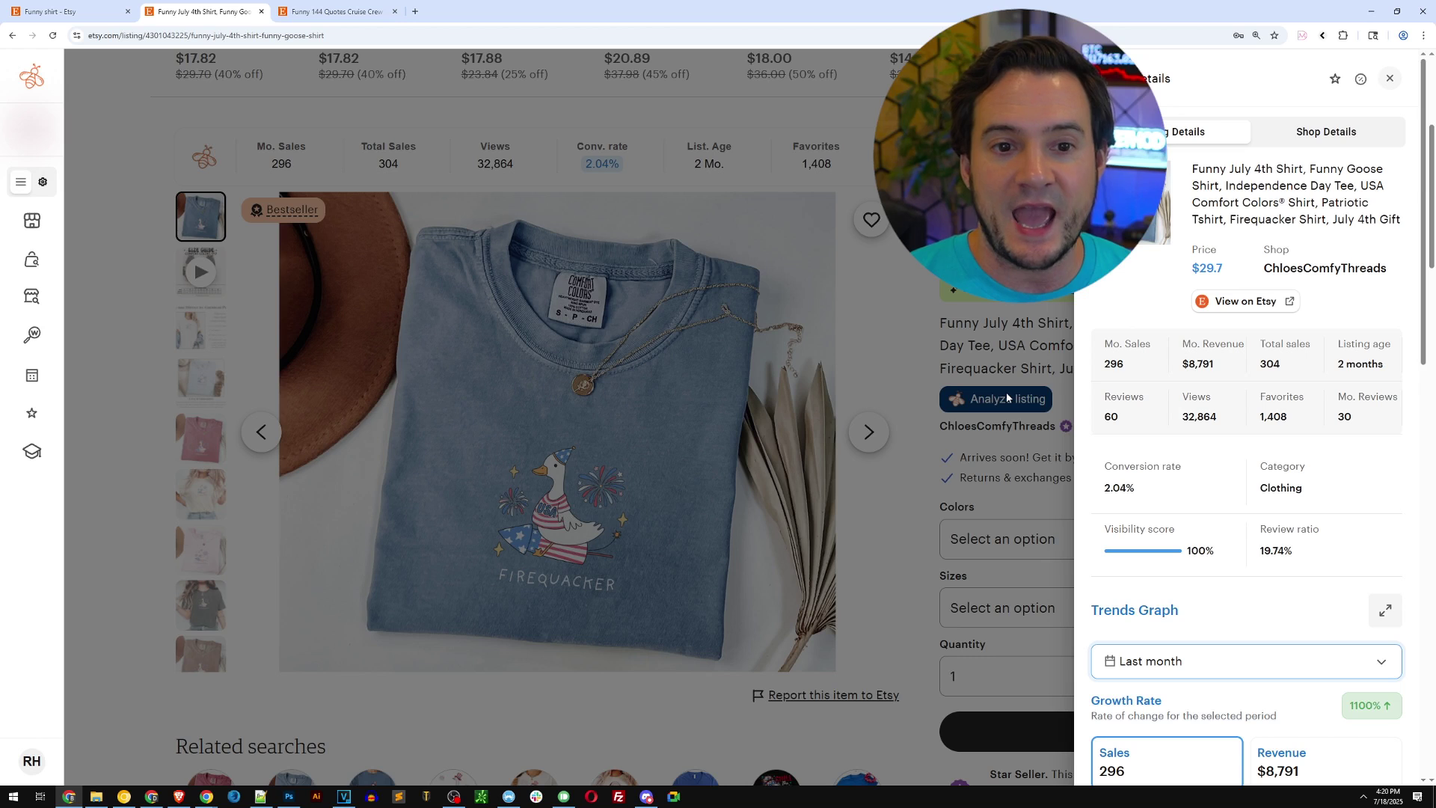
pyautogui.scroll(-3, 1263, 432)
pyautogui.scroll(-5, 1264, 433)
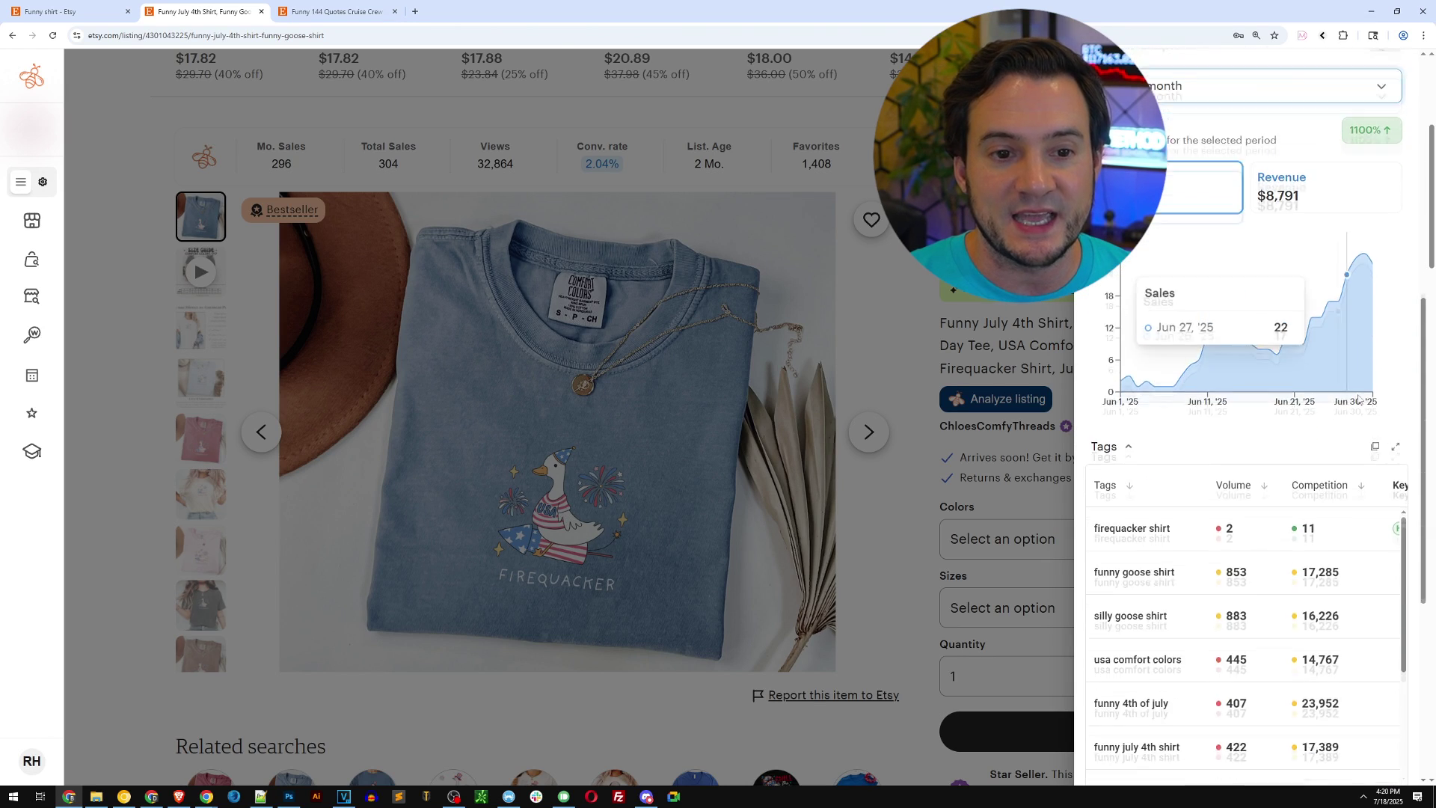
pyautogui.scroll(3, 1383, 426)
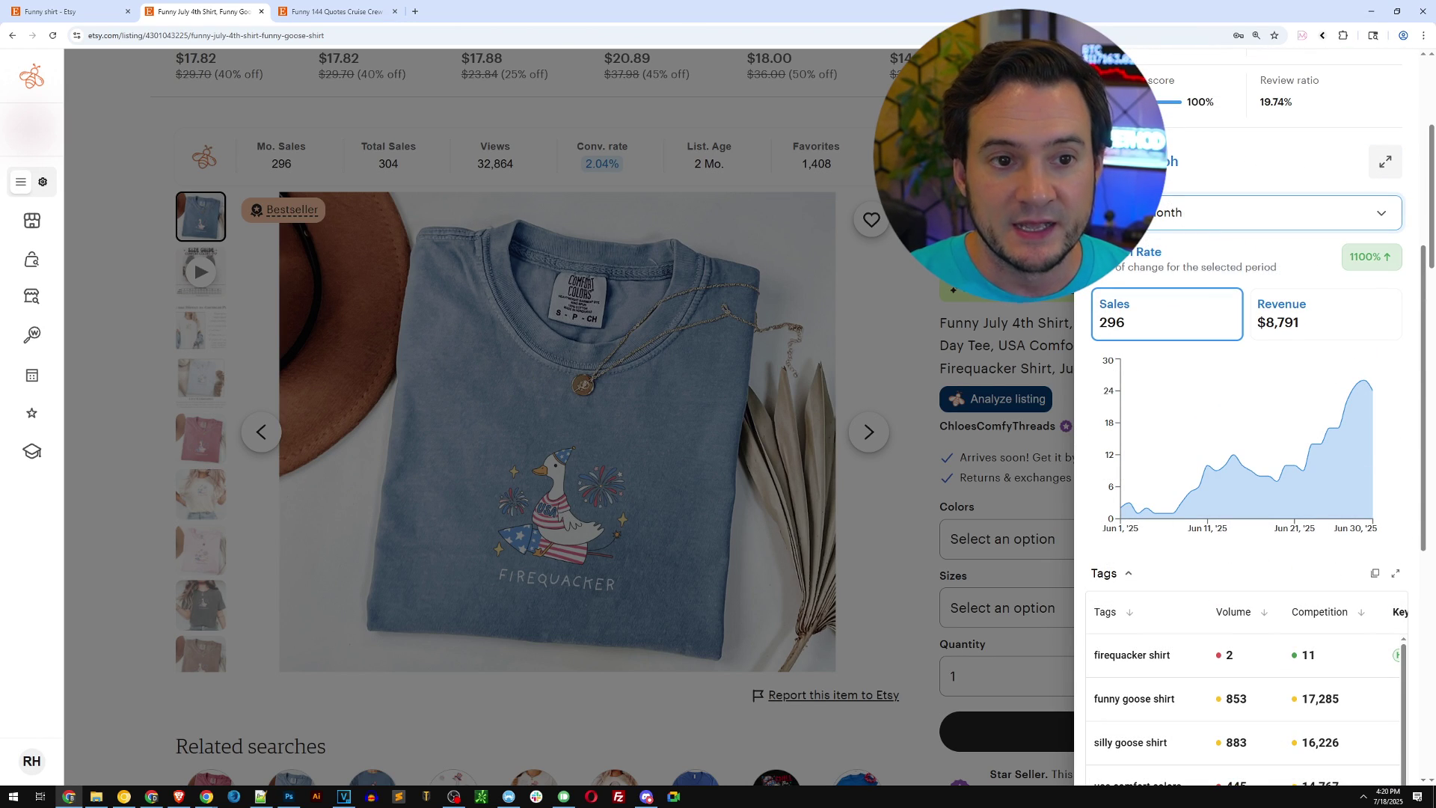
pyautogui.click(1194, 224)
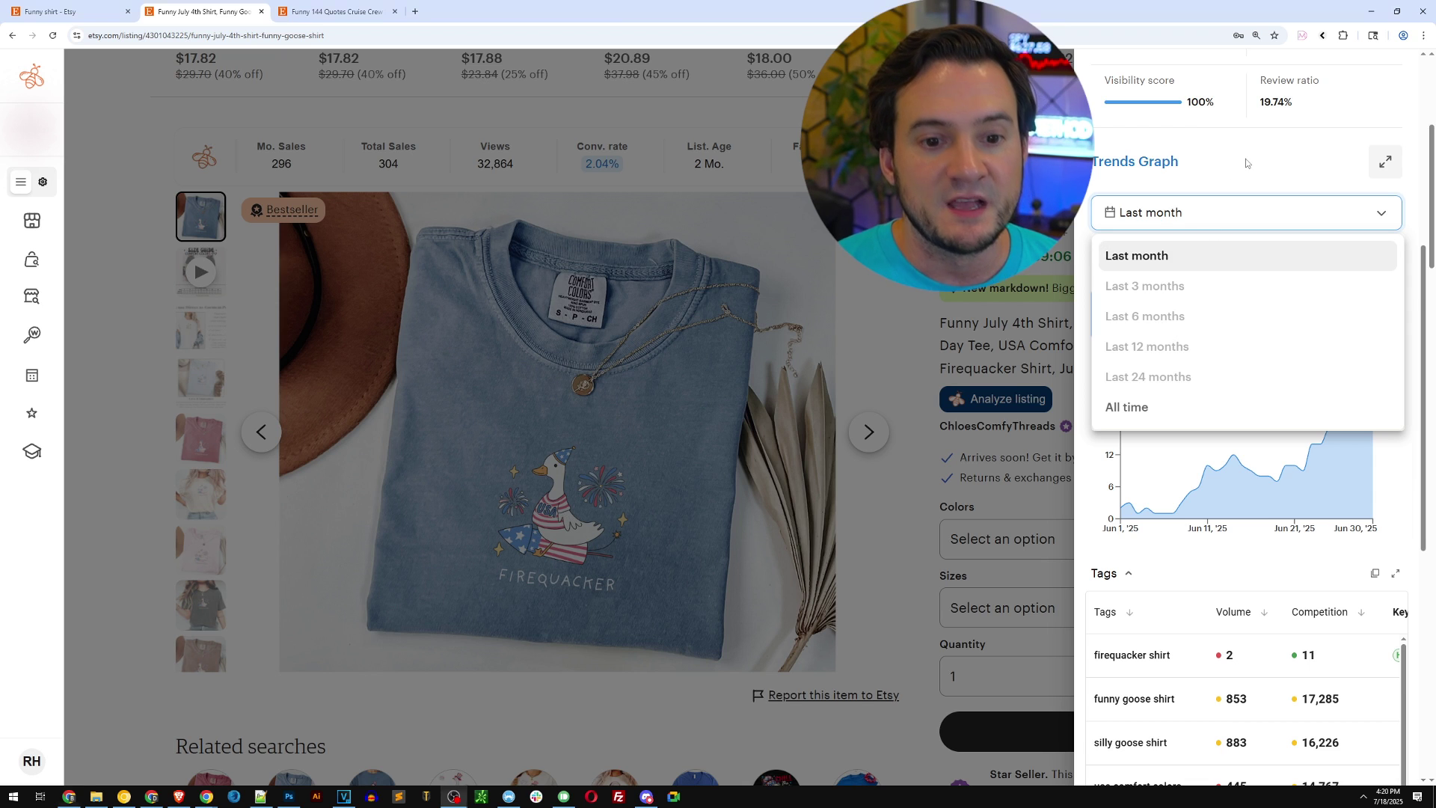
pyautogui.click(1161, 249)
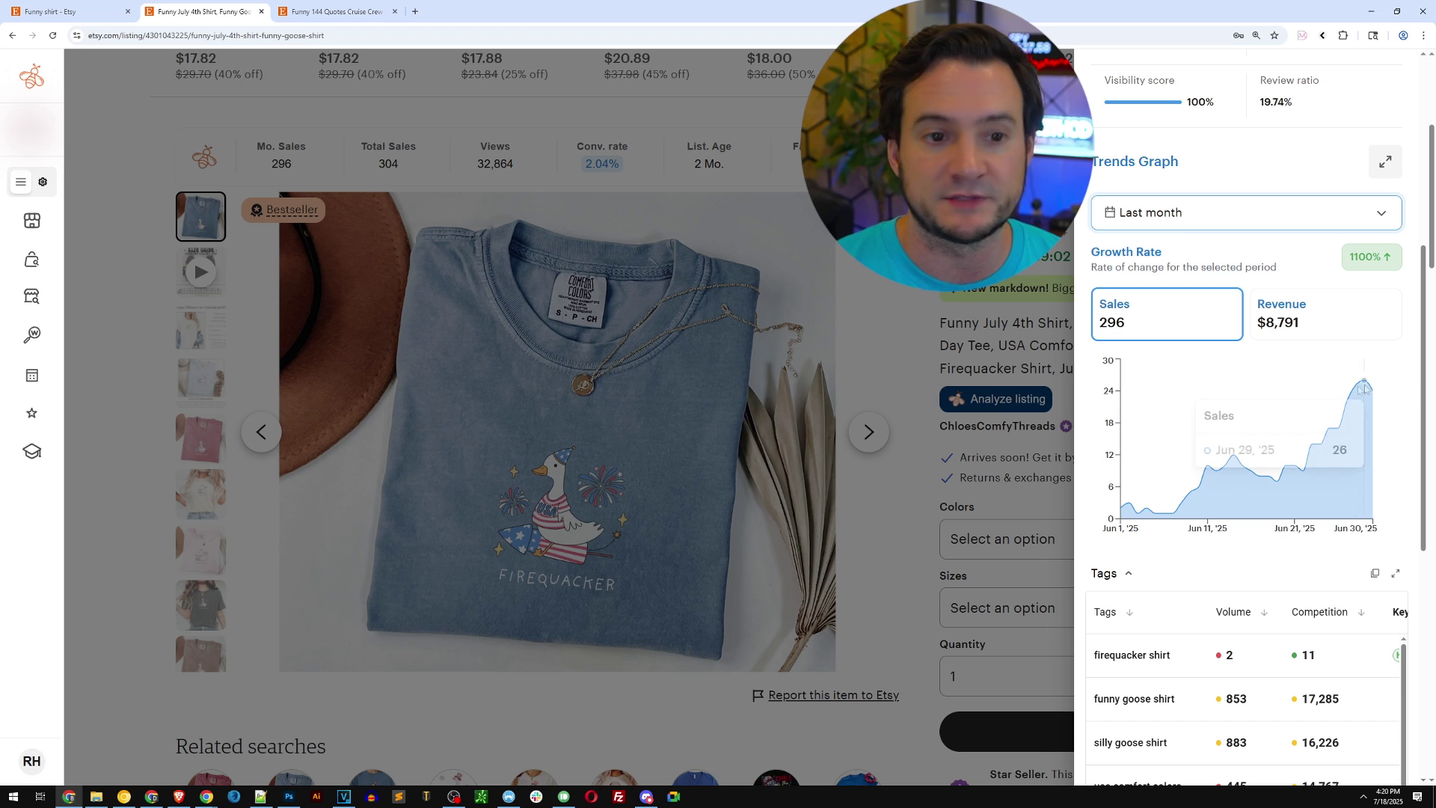
# Step: Close the listing analysis and view the shirt's colours, priced $17.82–$32.23
pyautogui.moveTo(1322, 386)
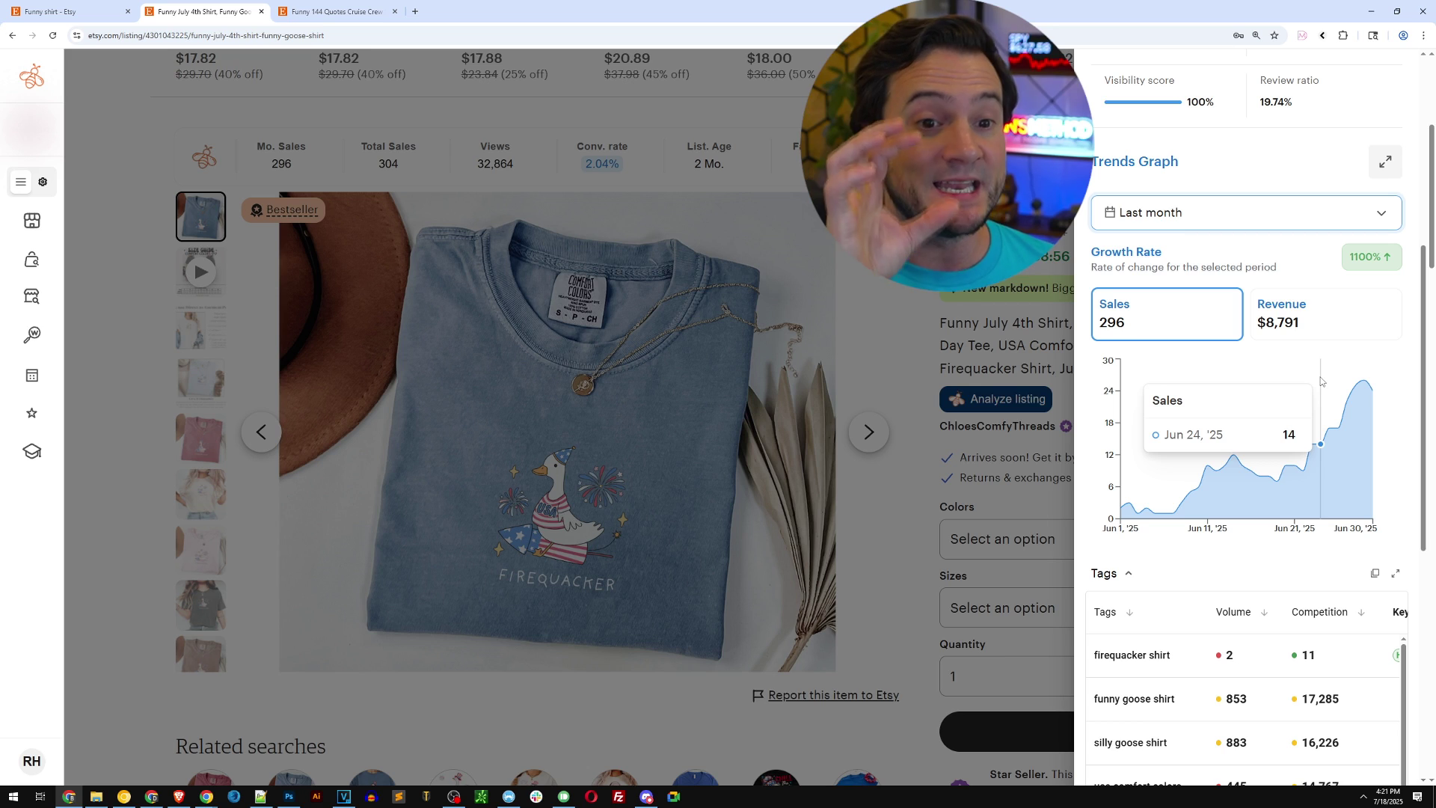
pyautogui.click(1047, 538)
pyautogui.click(1051, 539)
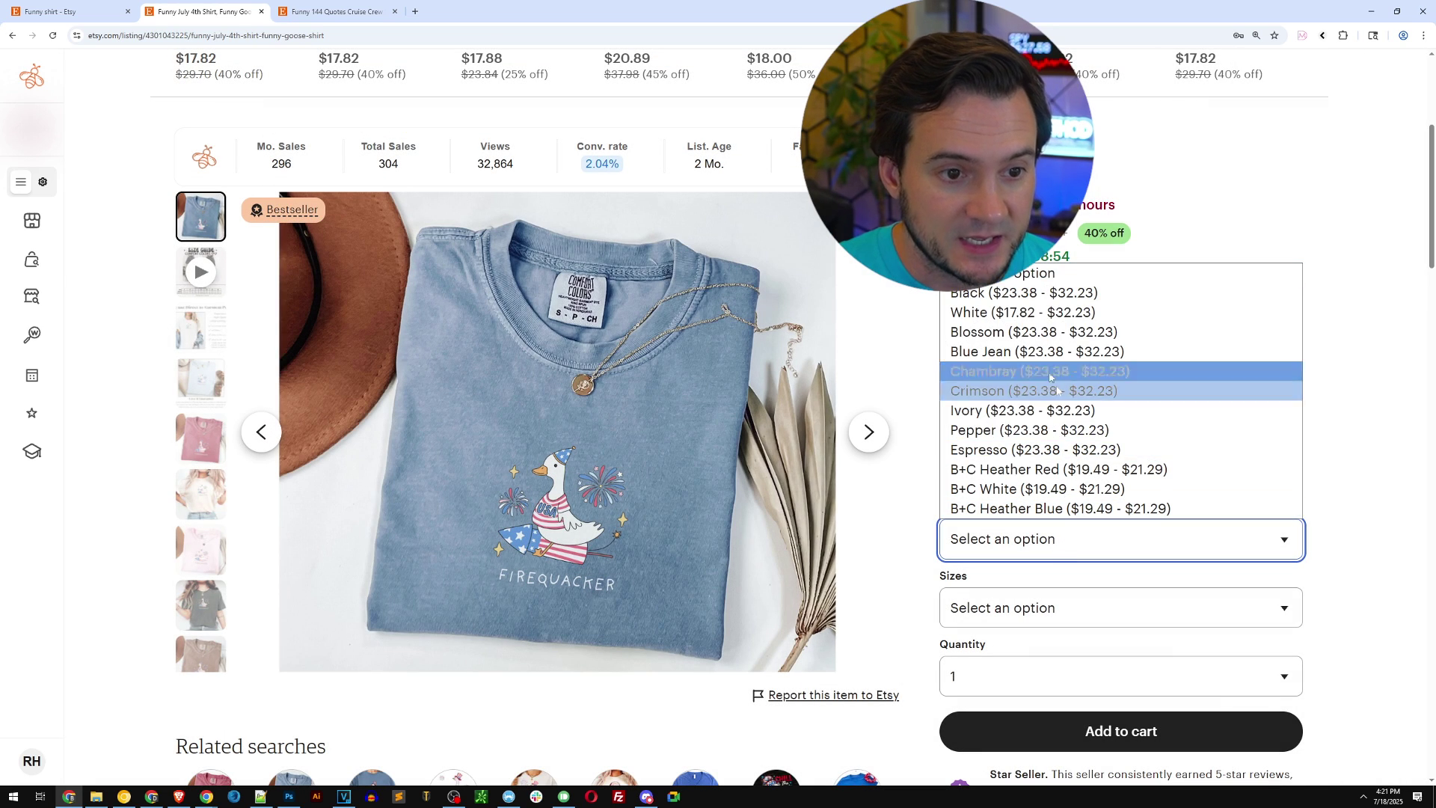
# Step: Dismiss the colour list and view the main shirt photo full-size, then close the viewer
pyautogui.click(1085, 273)
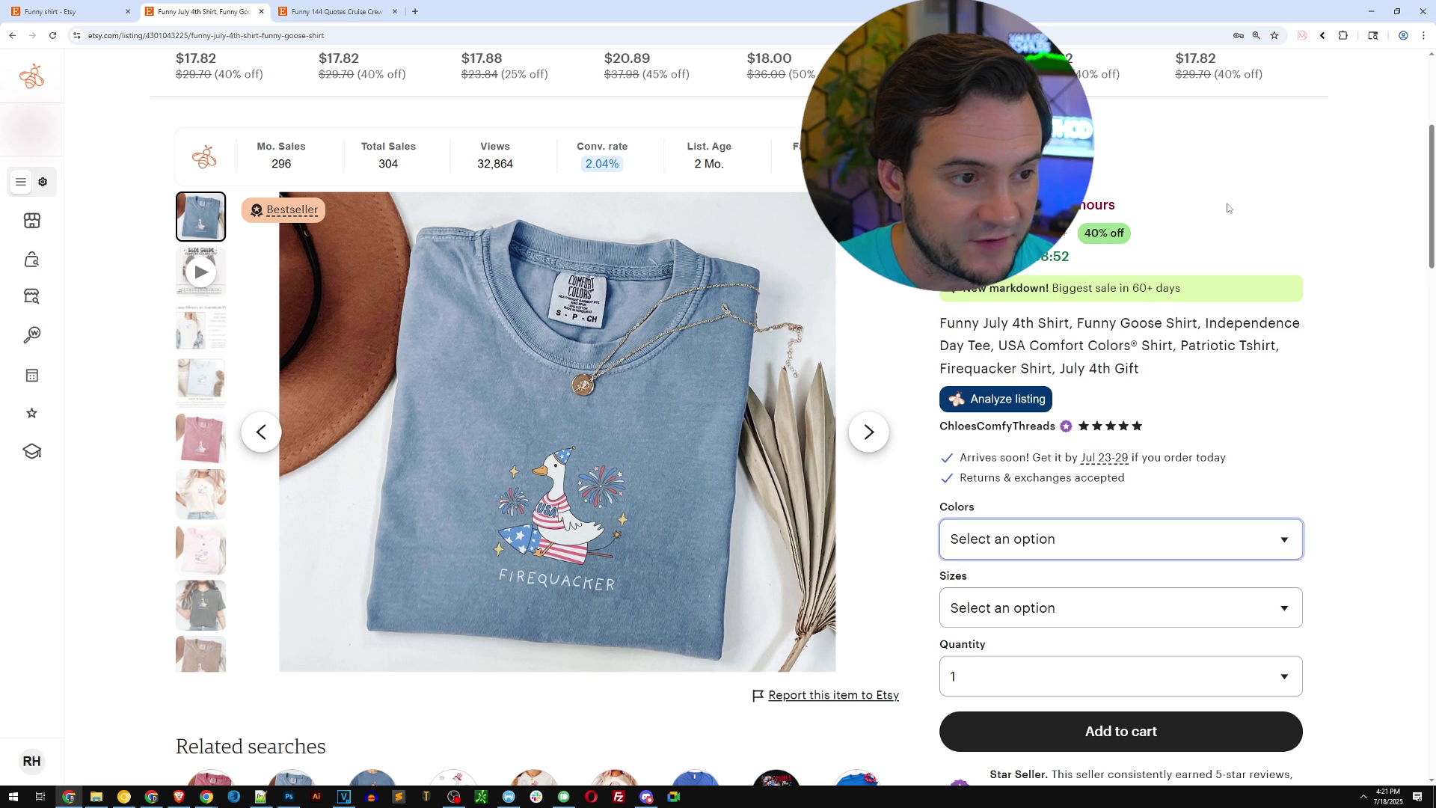
pyautogui.click(584, 443)
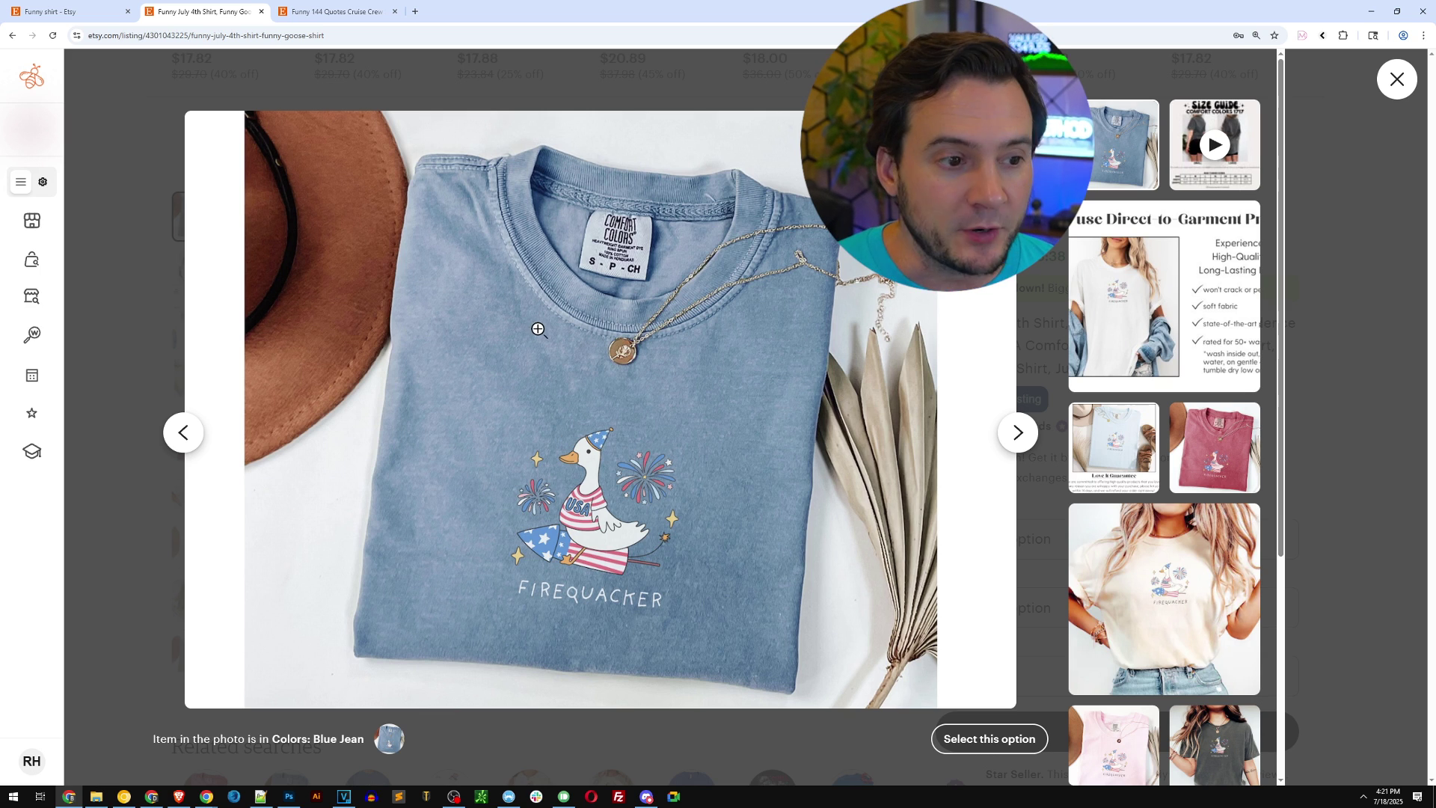
pyautogui.press('Escape')
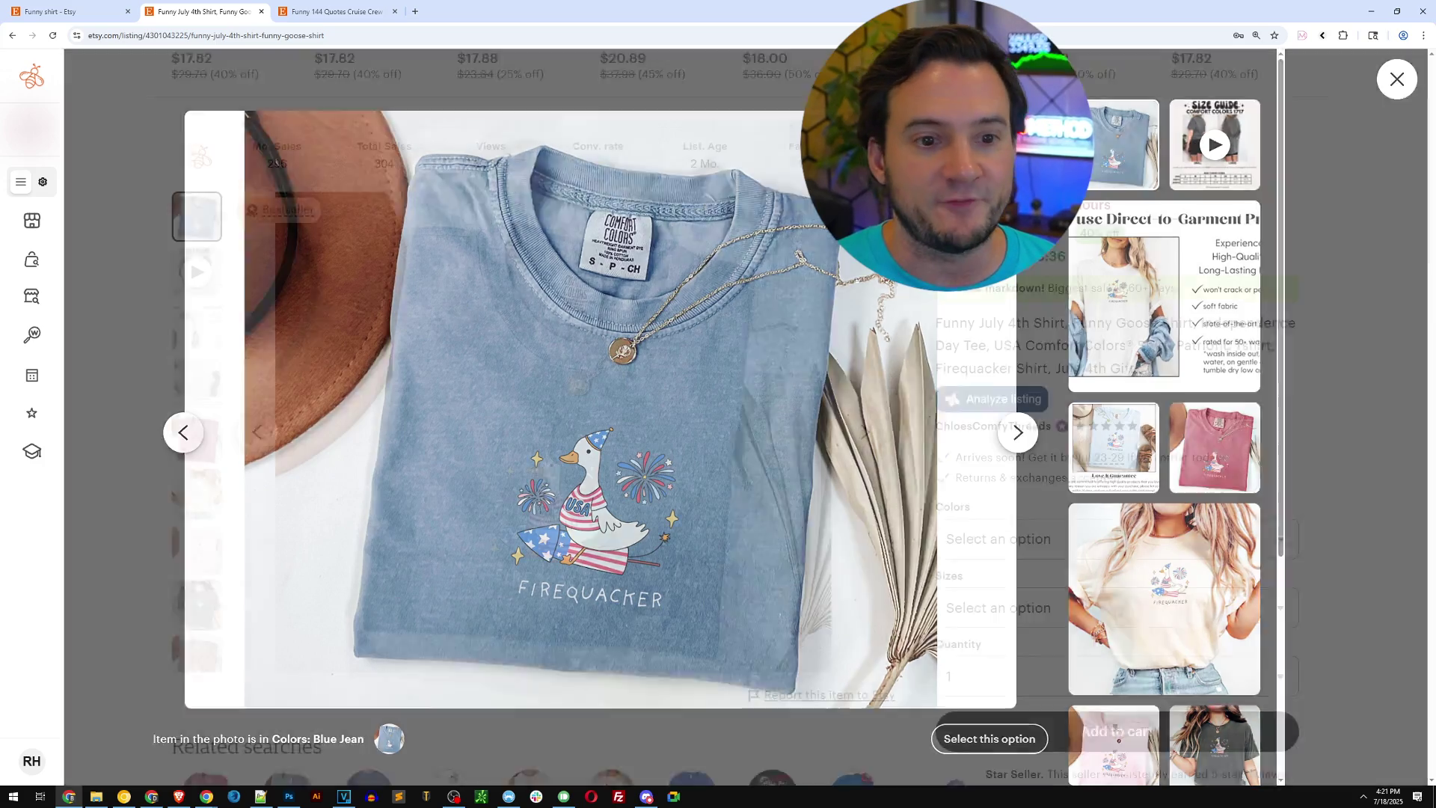
# Step: Show the pink shirt photo, then the light-blue Firequacker photo, and reopen EverBee's listing analysis
pyautogui.scroll(-2, 183, 268)
pyautogui.click(183, 267)
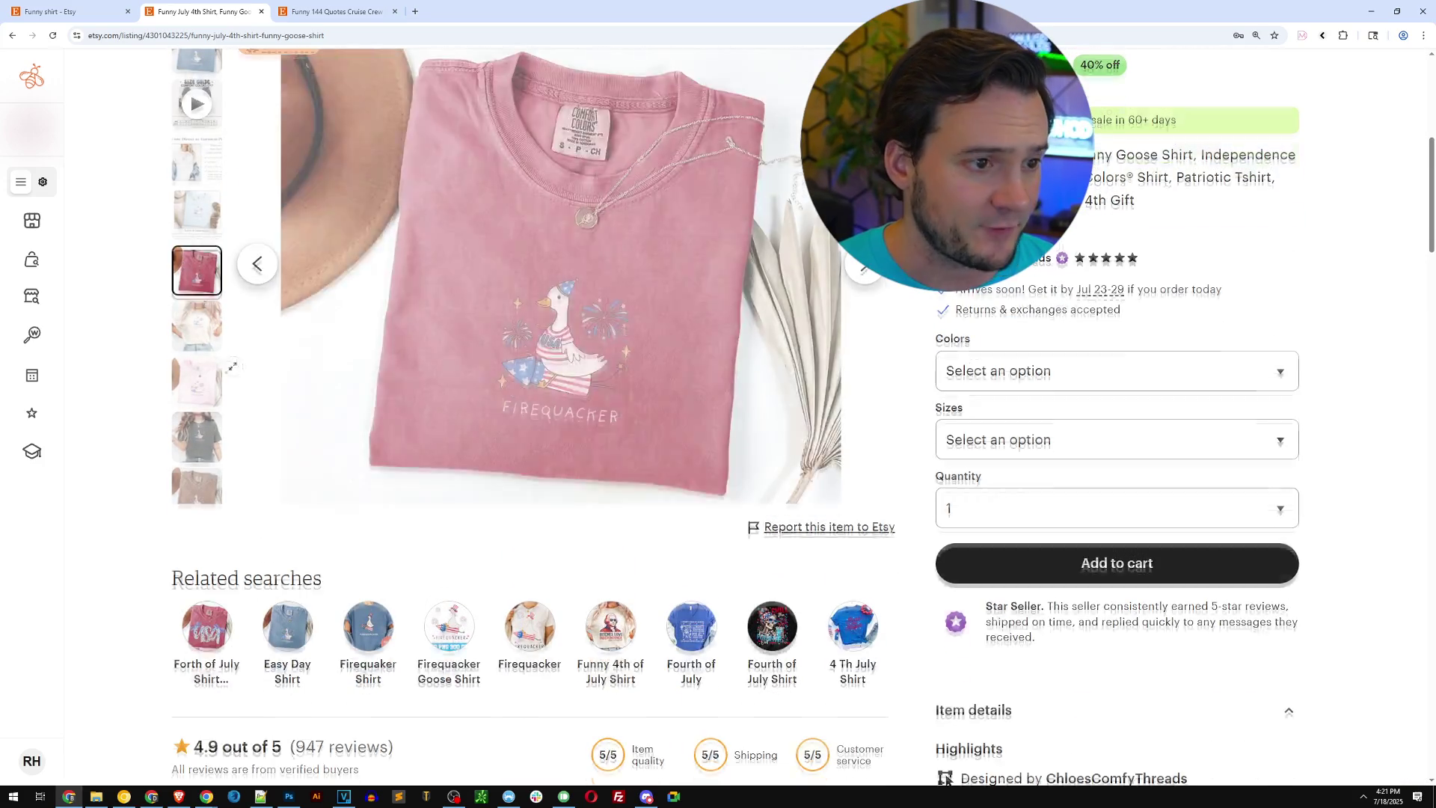
pyautogui.scroll(2, 183, 269)
pyautogui.click(205, 325)
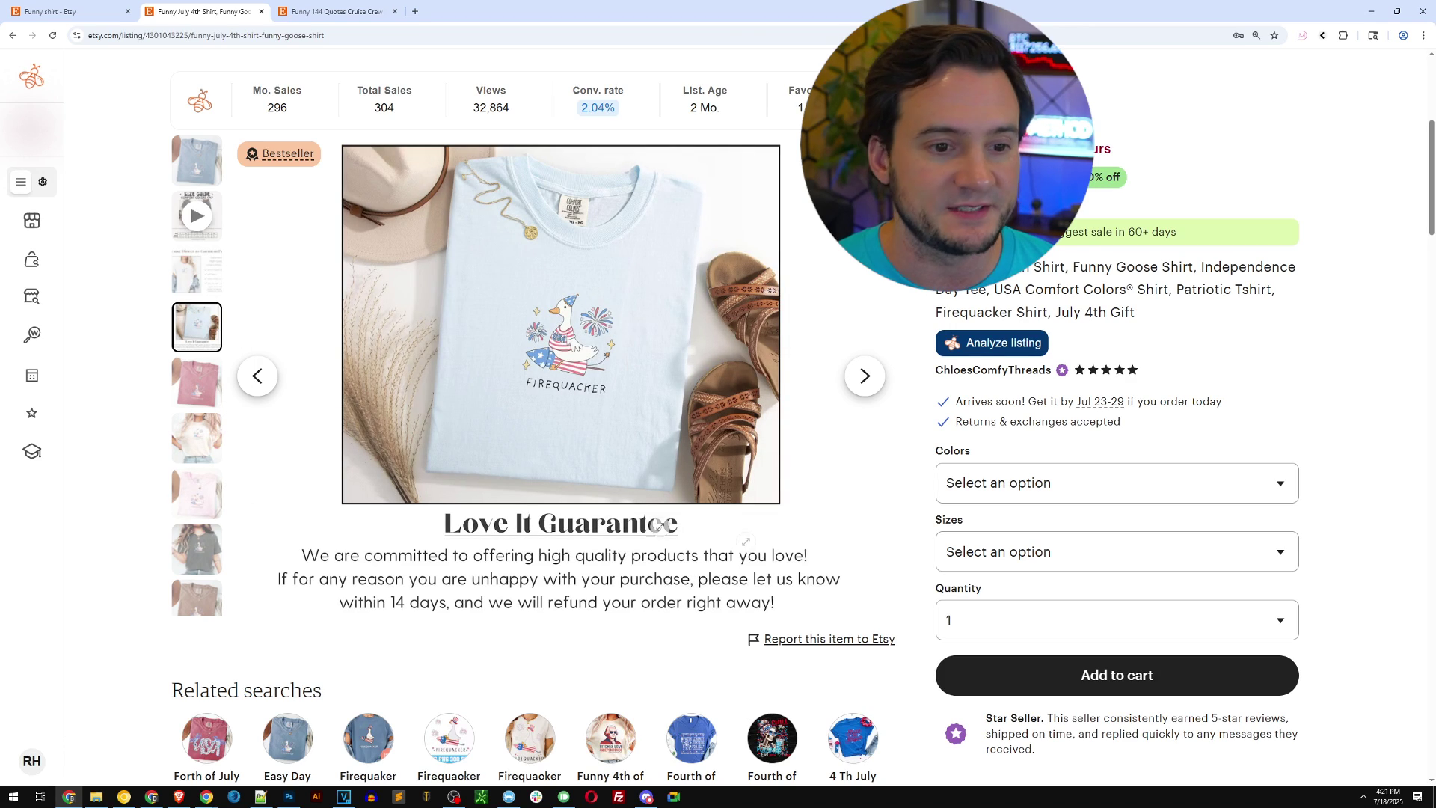
pyautogui.click(997, 341)
# Step: Expand the listing's tags into a full table led by firequacker shirt (230.0) and snip it
pyautogui.scroll(-7, 1269, 392)
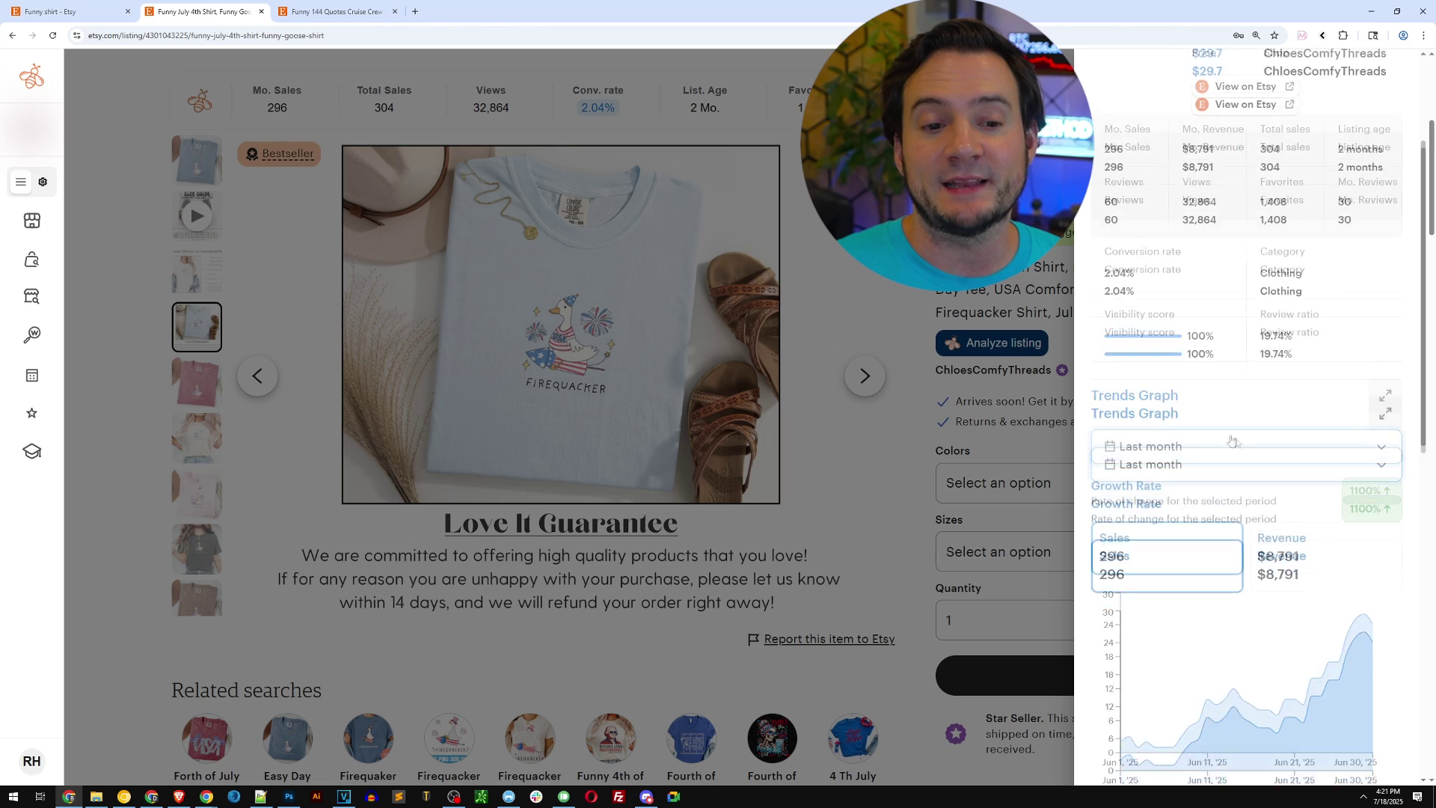
pyautogui.scroll(-3, 1195, 428)
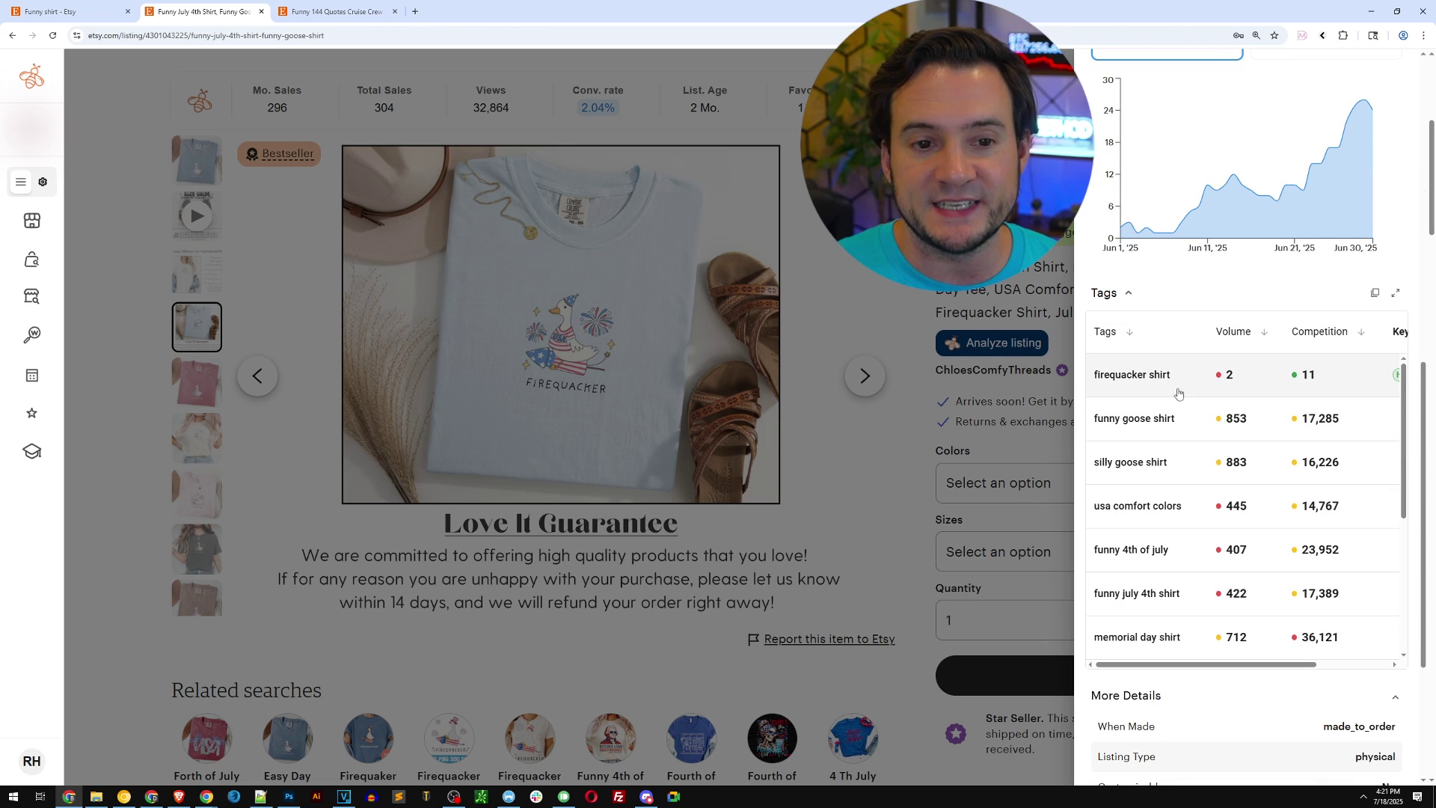
pyautogui.click(1396, 295)
pyautogui.scroll(-4, 712, 468)
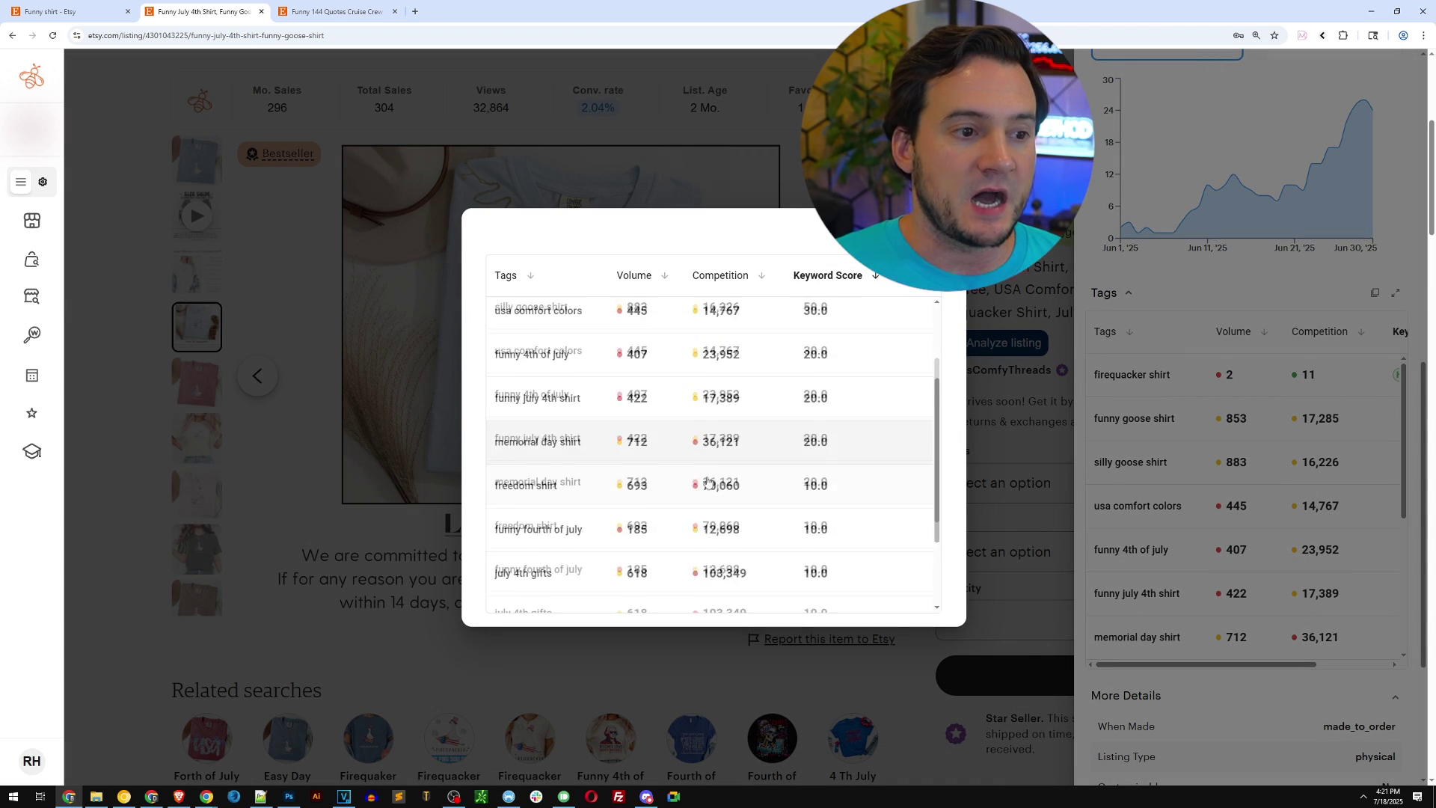
pyautogui.scroll(3, 734, 490)
pyautogui.scroll(3, 735, 491)
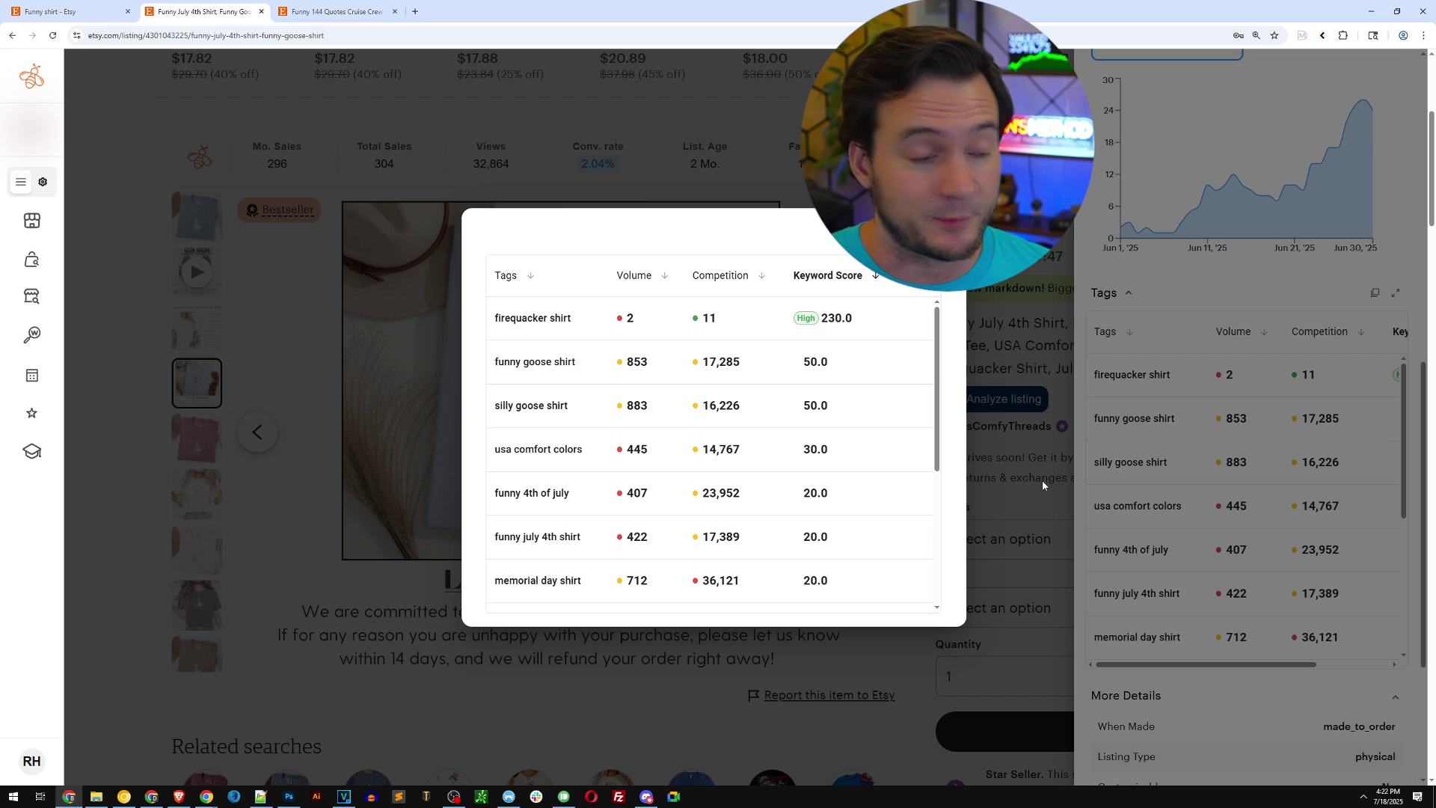
pyautogui.press('shift+super+s')
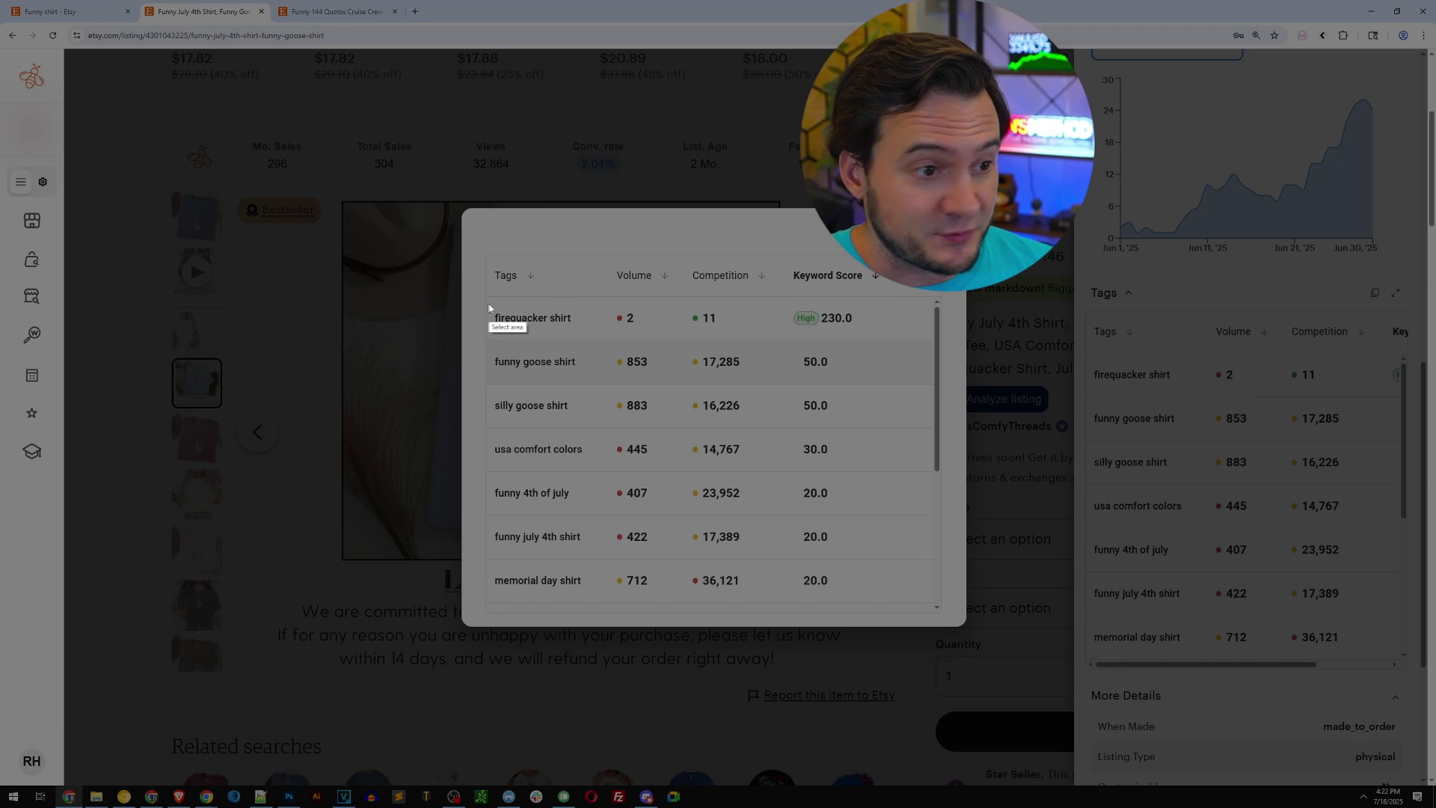
pyautogui.moveTo(482, 297); pyautogui.dragTo(879, 342)
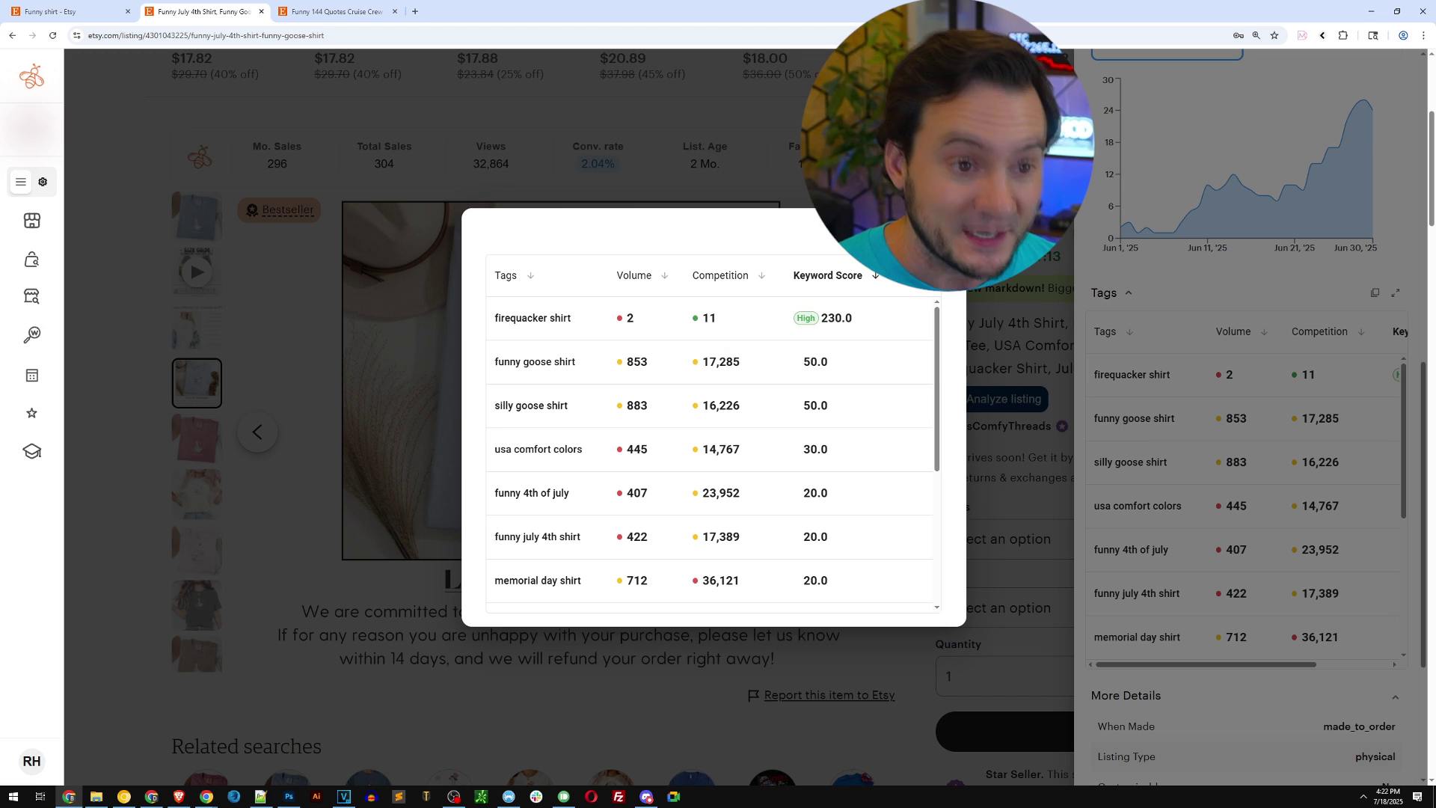
# Step: Paste the copied tags into the address bar to read them, then close the enlarged tags table
pyautogui.hotkey('ctrl', 'l')
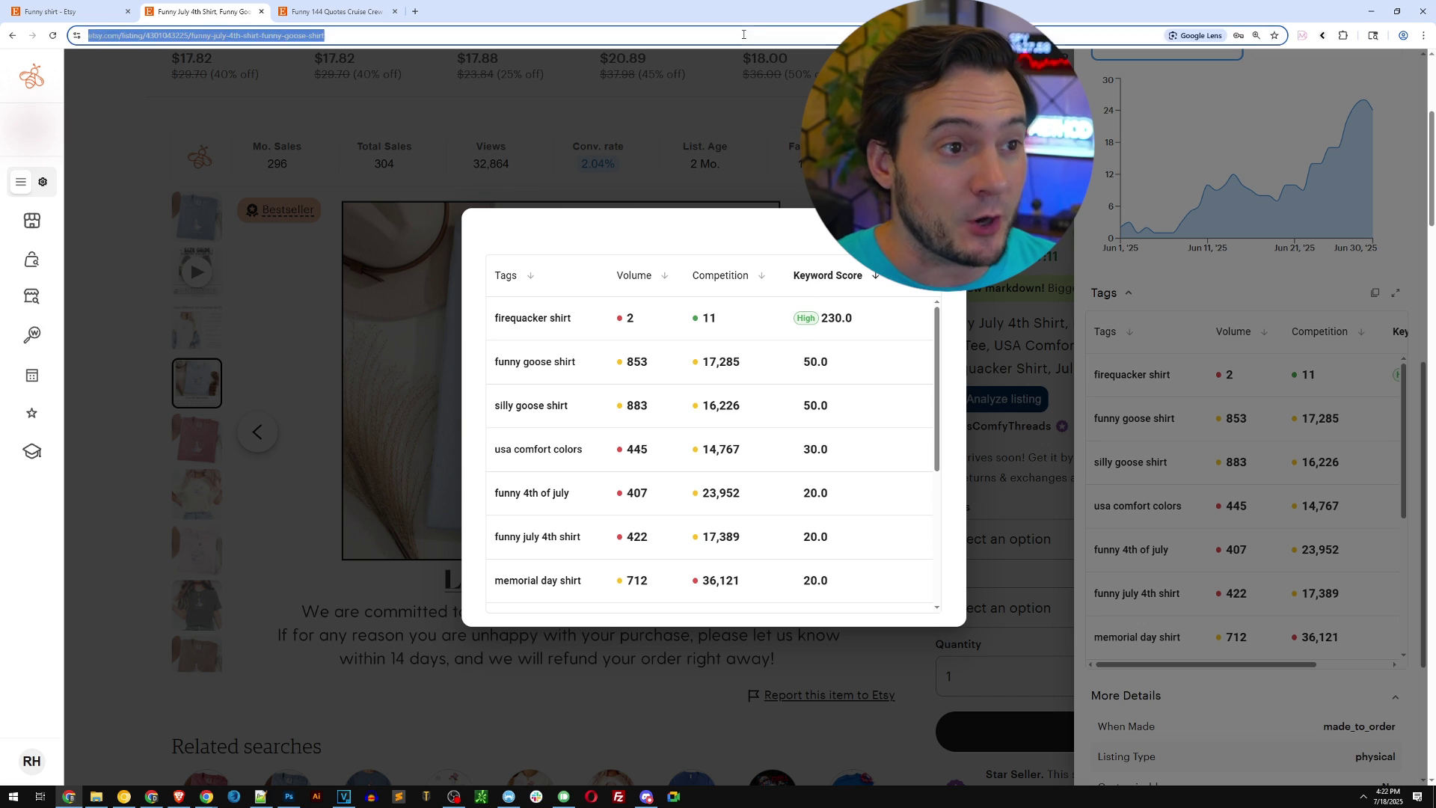
pyautogui.hotkey('ctrl', 'v')
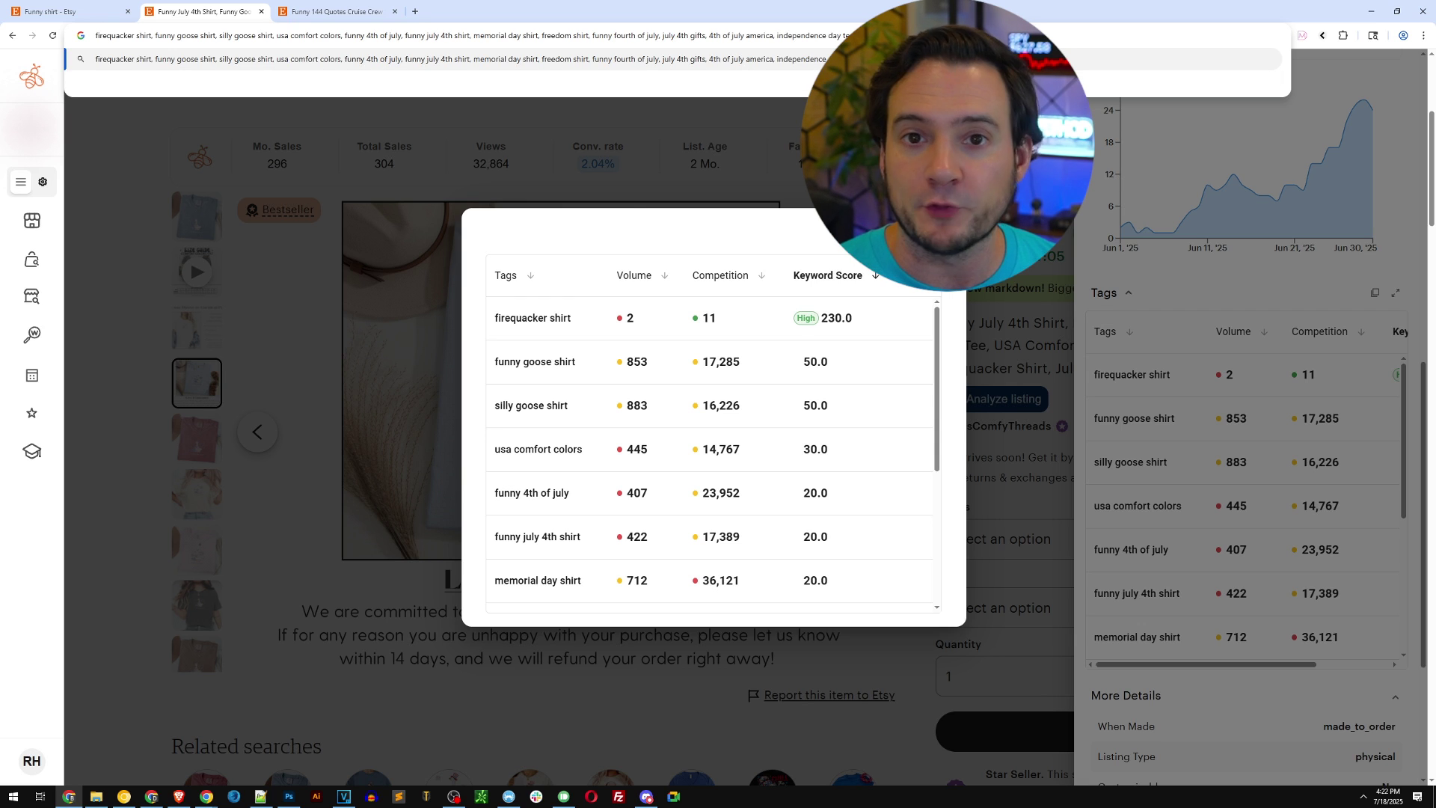
pyautogui.click(814, 240)
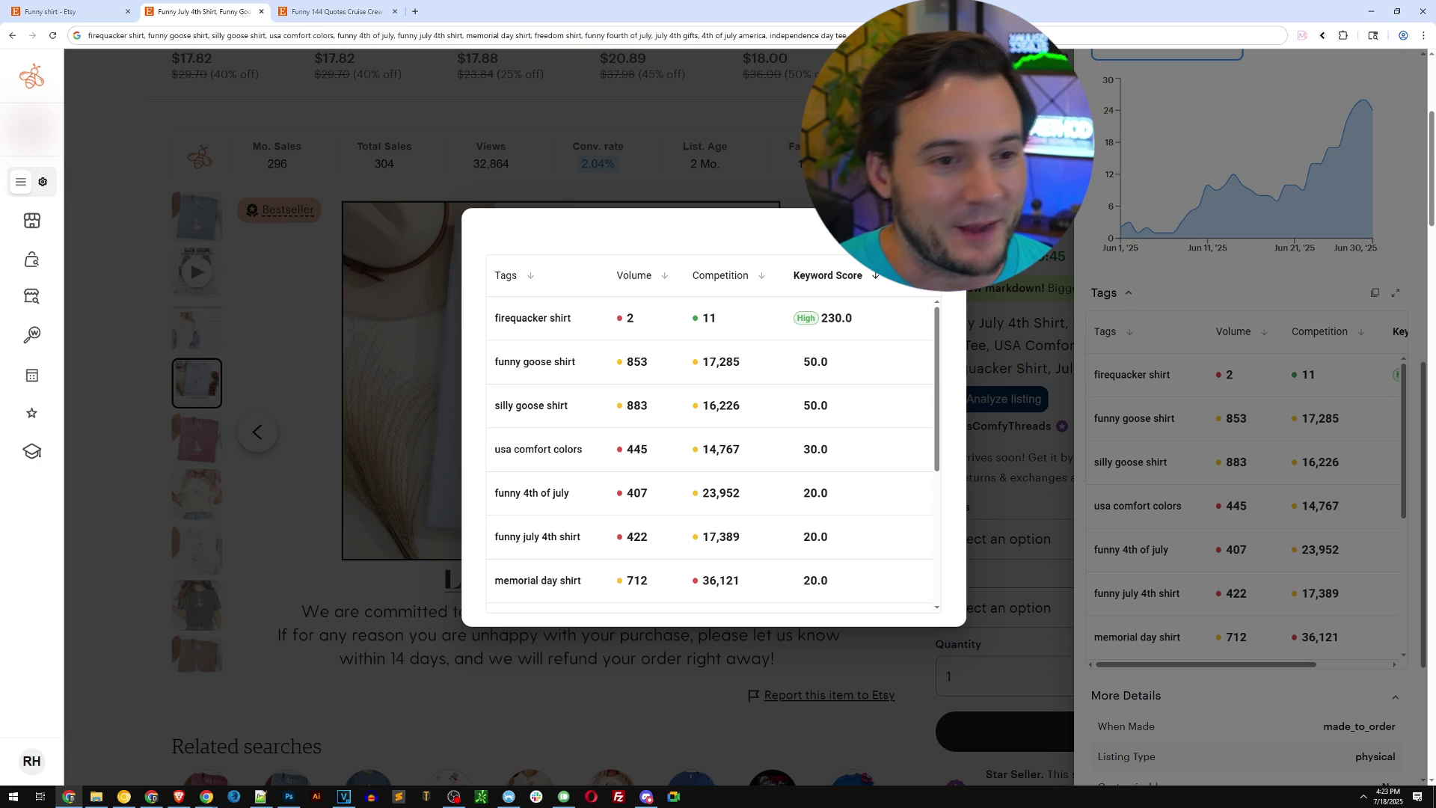
pyautogui.press('Escape')
pyautogui.scroll(5, 980, 290)
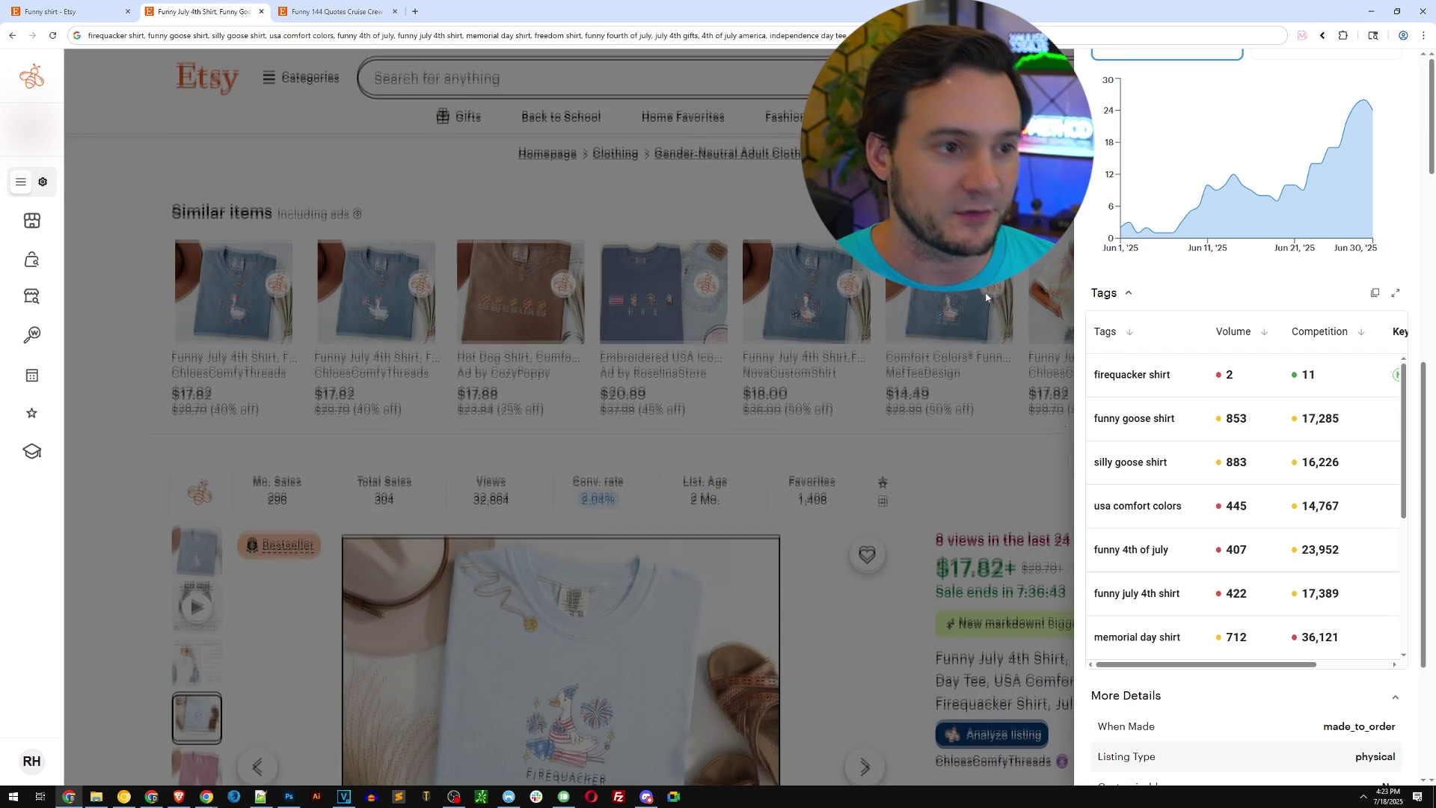
# Step: Close the EverBee listing analysis panel on the Funny July 4th Shirt page
pyautogui.scroll(5, 1344, 332)
pyautogui.scroll(-5, 1345, 332)
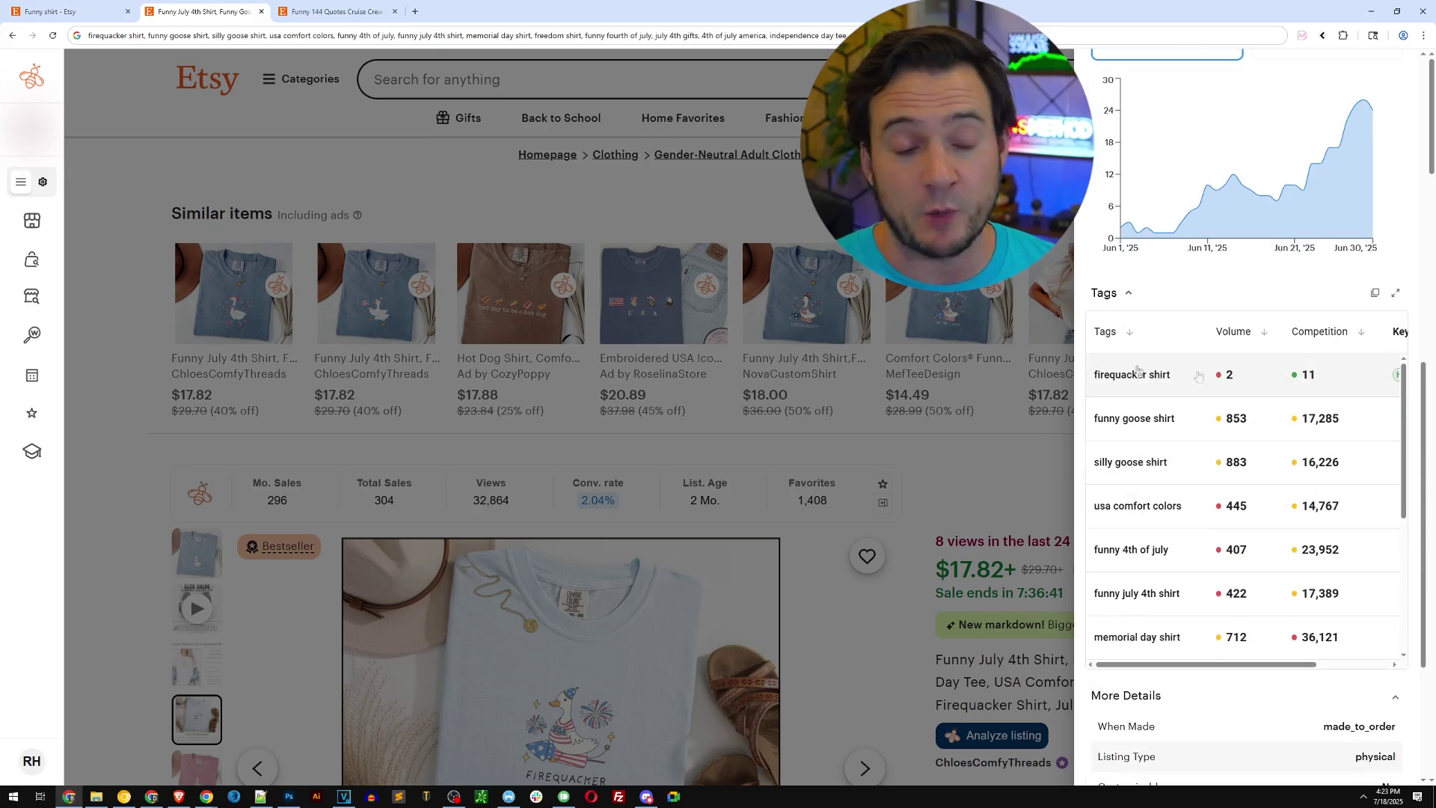
pyautogui.click(949, 358)
# Step: Snip the listing's sales stats strip and return to the funny shirt search tab
pyautogui.scroll(-4, 1047, 464)
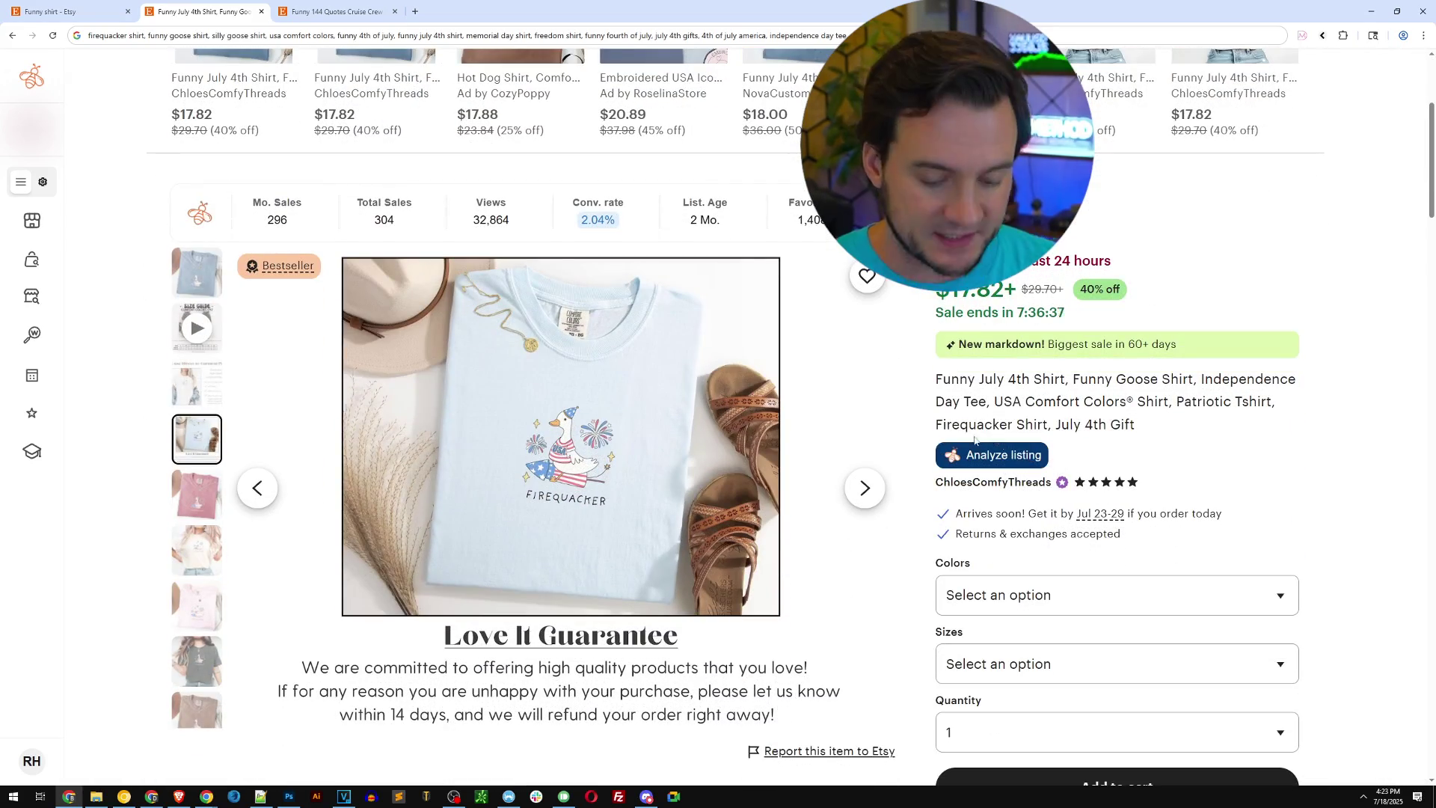
pyautogui.press('Print')
pyautogui.moveTo(142, 178); pyautogui.dragTo(1036, 280)
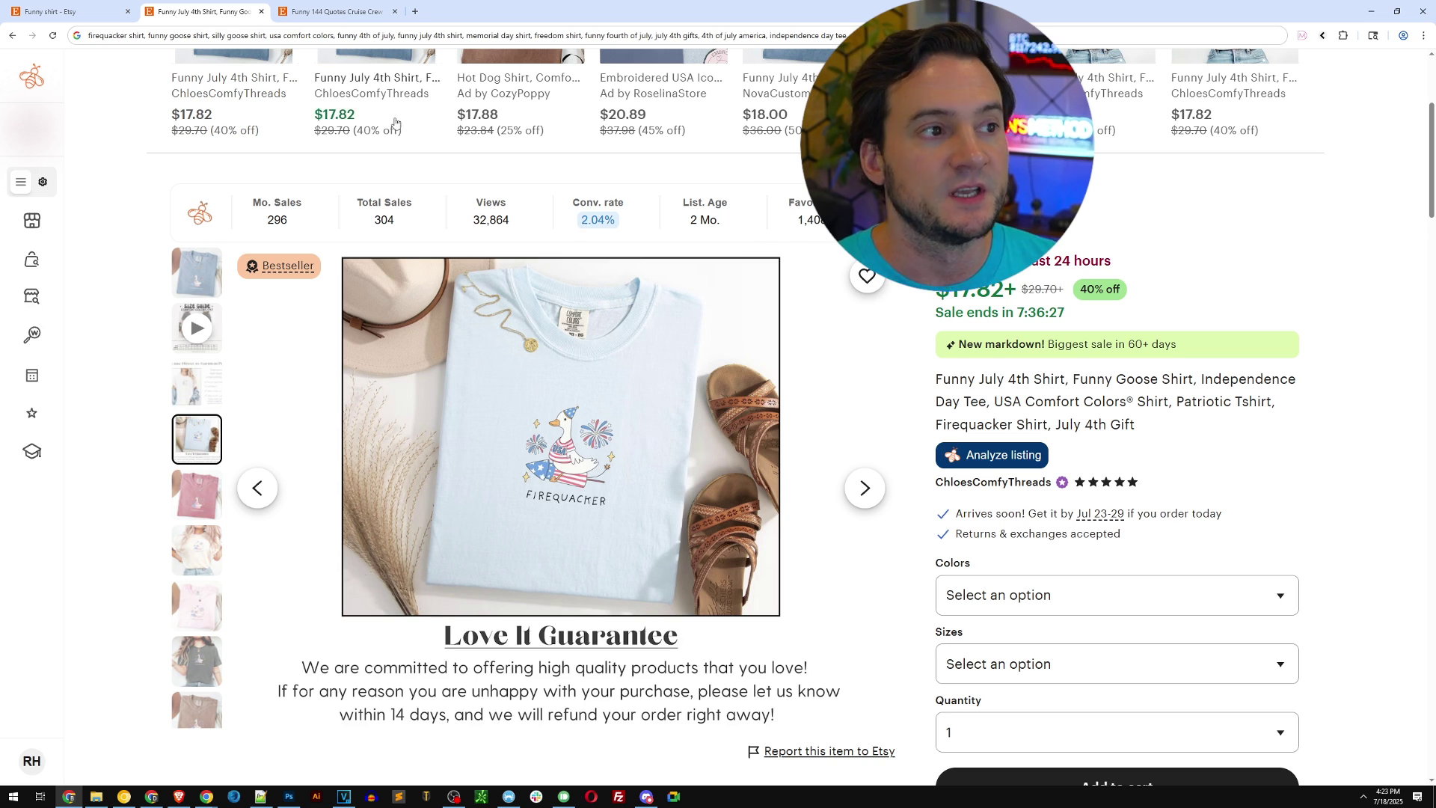
pyautogui.hotkey('ctrl', 'shift', 'Tab')
# Step: Close the listing details, scan growth rates down the table, and open the Anti Trump Shirt (500% growth)
pyautogui.click(793, 229)
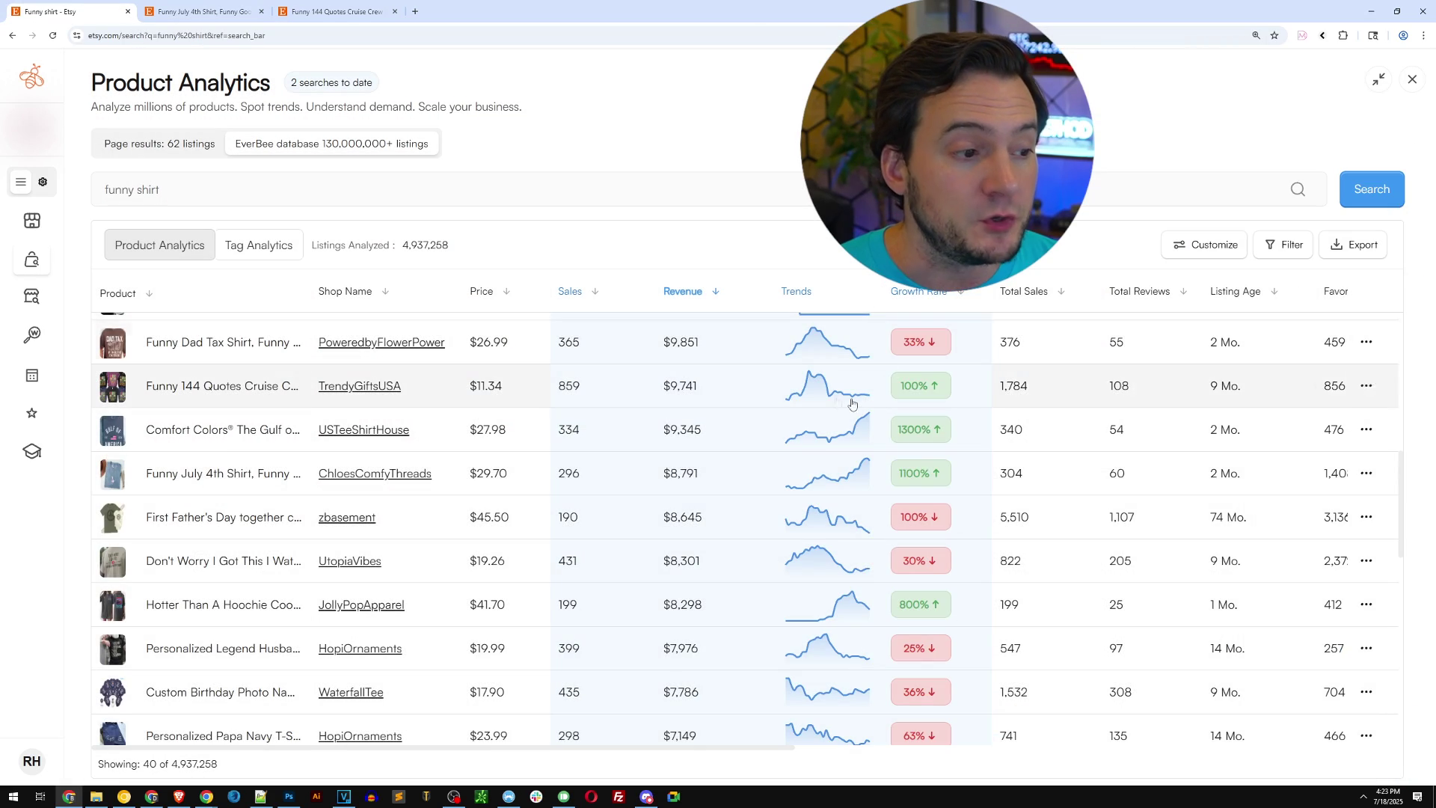
pyautogui.scroll(-2, 765, 397)
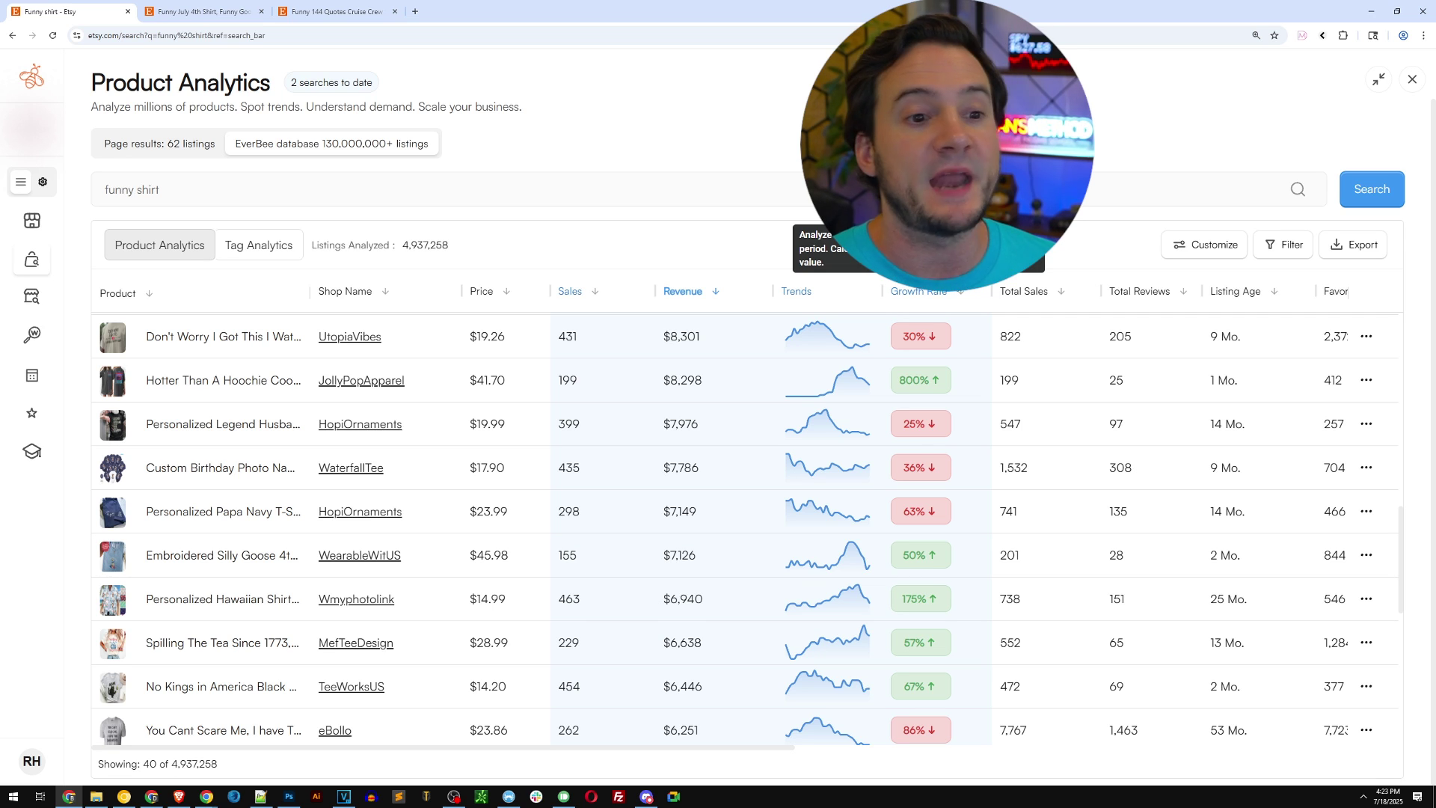
pyautogui.scroll(-3, 892, 408)
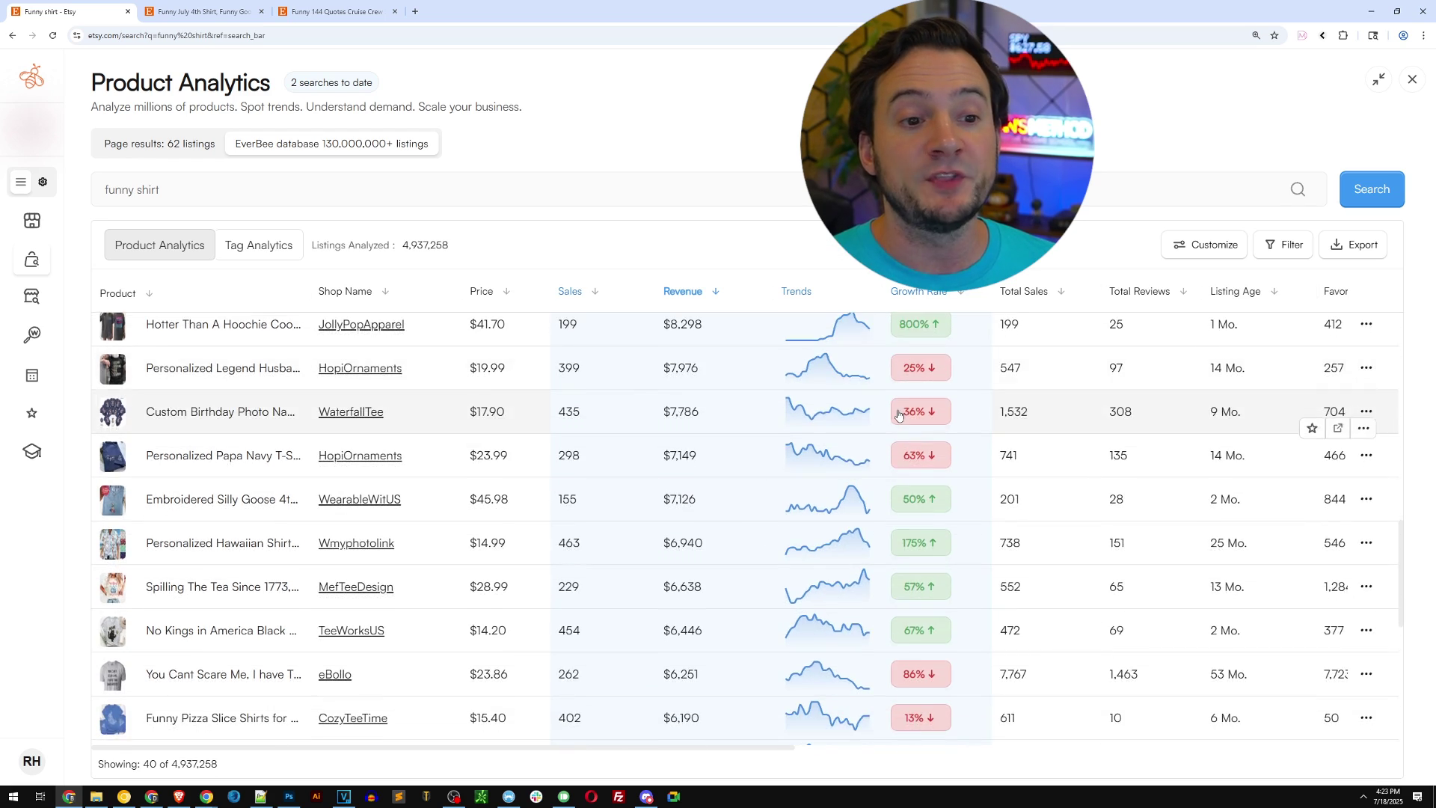
pyautogui.scroll(-1, 892, 410)
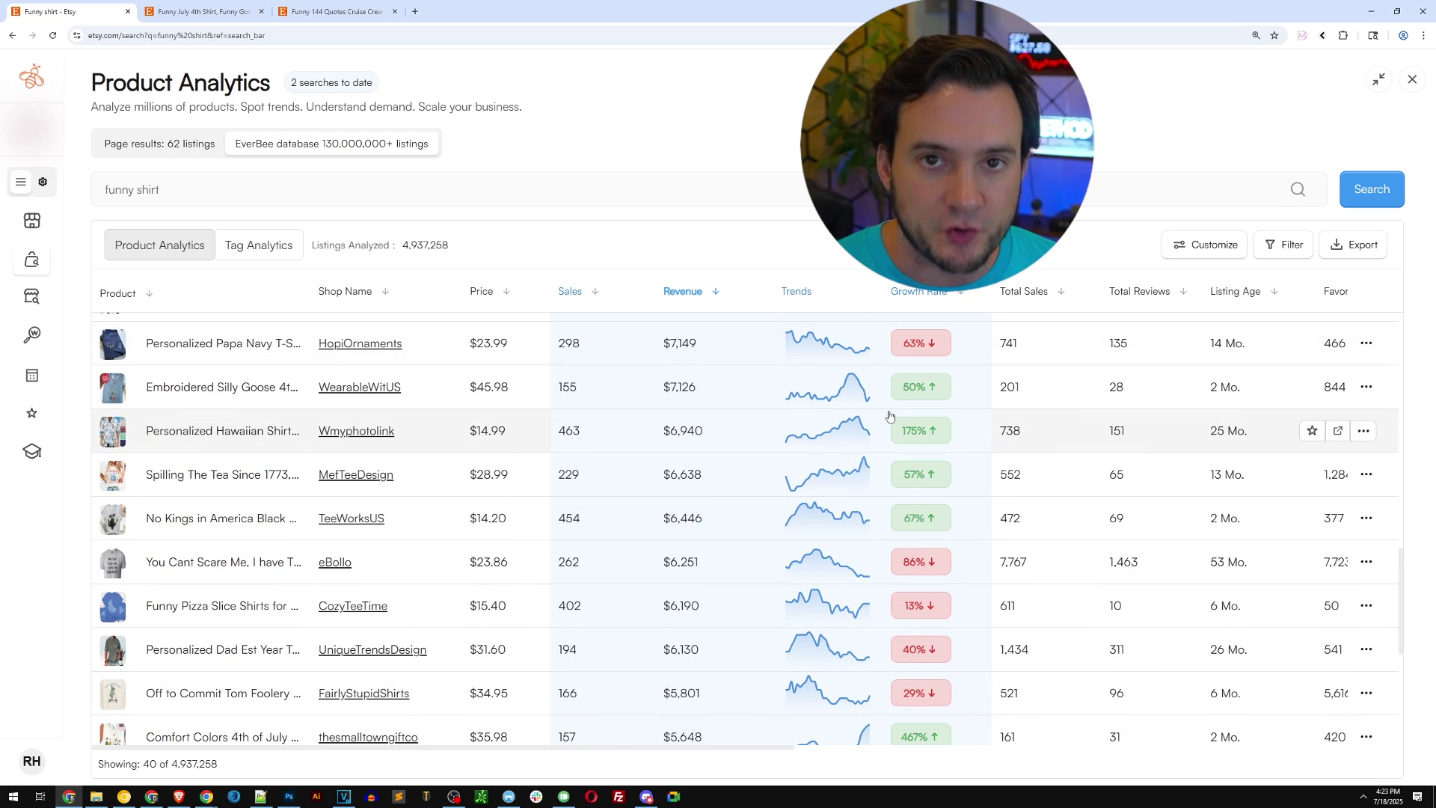
pyautogui.scroll(-1, 867, 427)
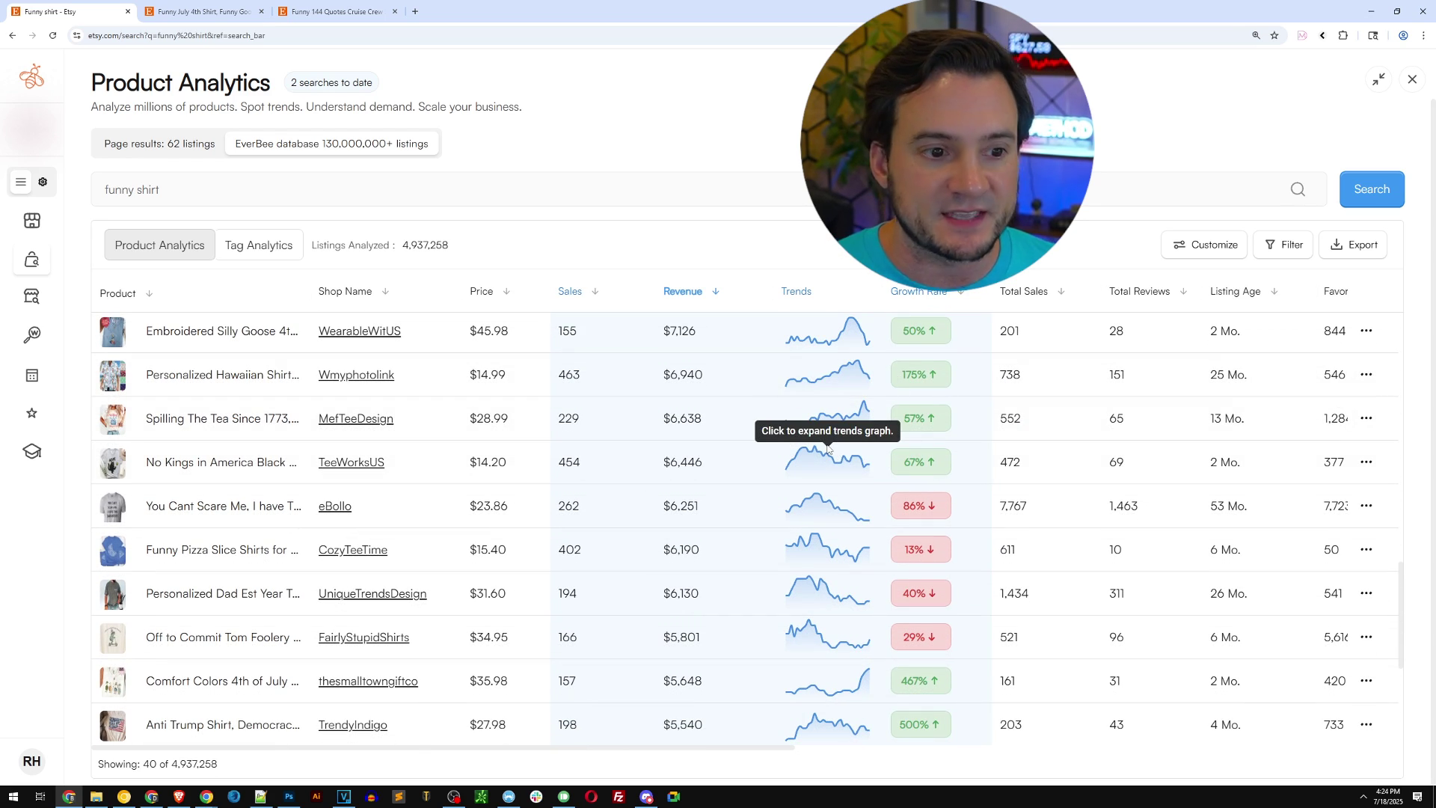
pyautogui.scroll(-1, 748, 479)
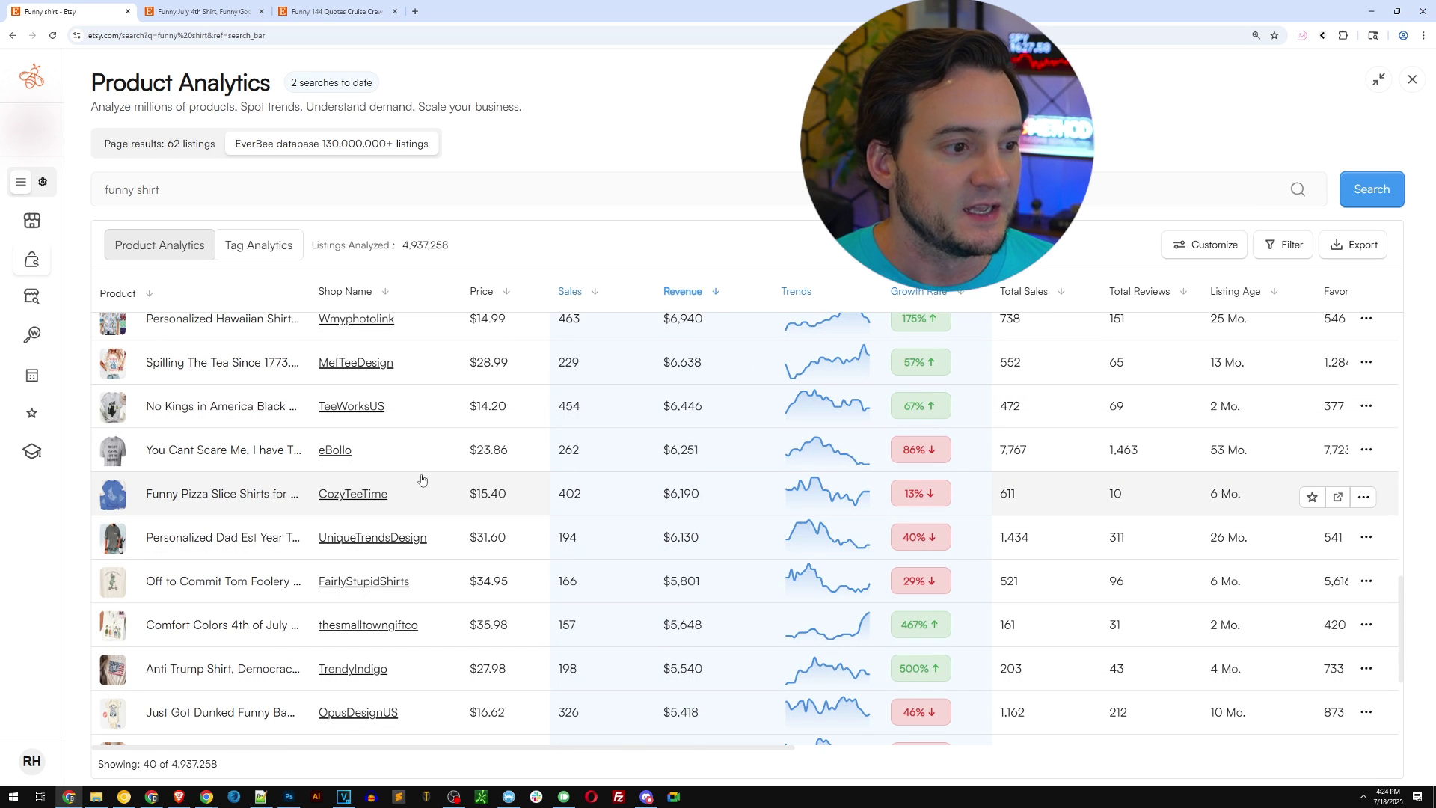
pyautogui.scroll(-2, 358, 503)
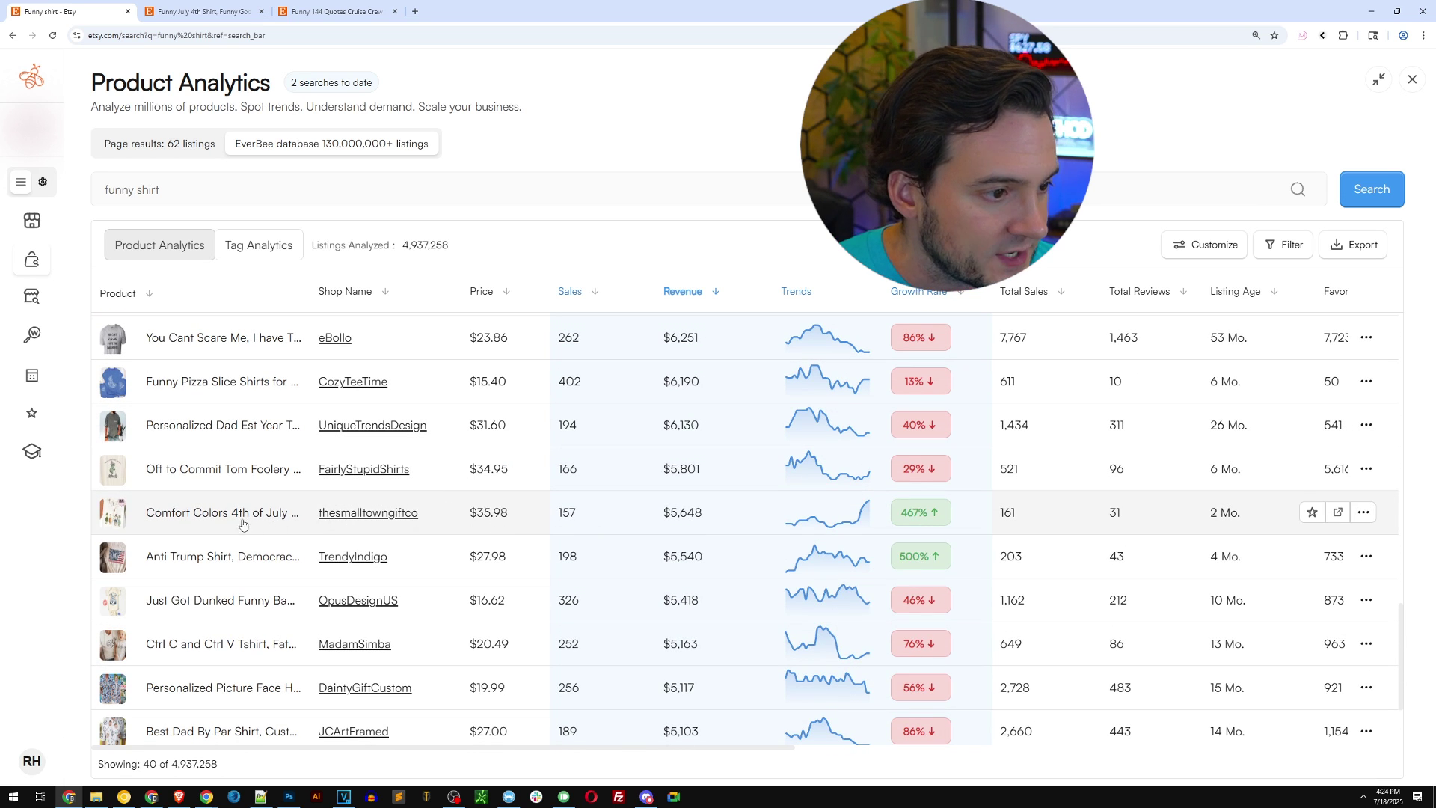
pyautogui.scroll(-1, 213, 530)
pyautogui.click(211, 501)
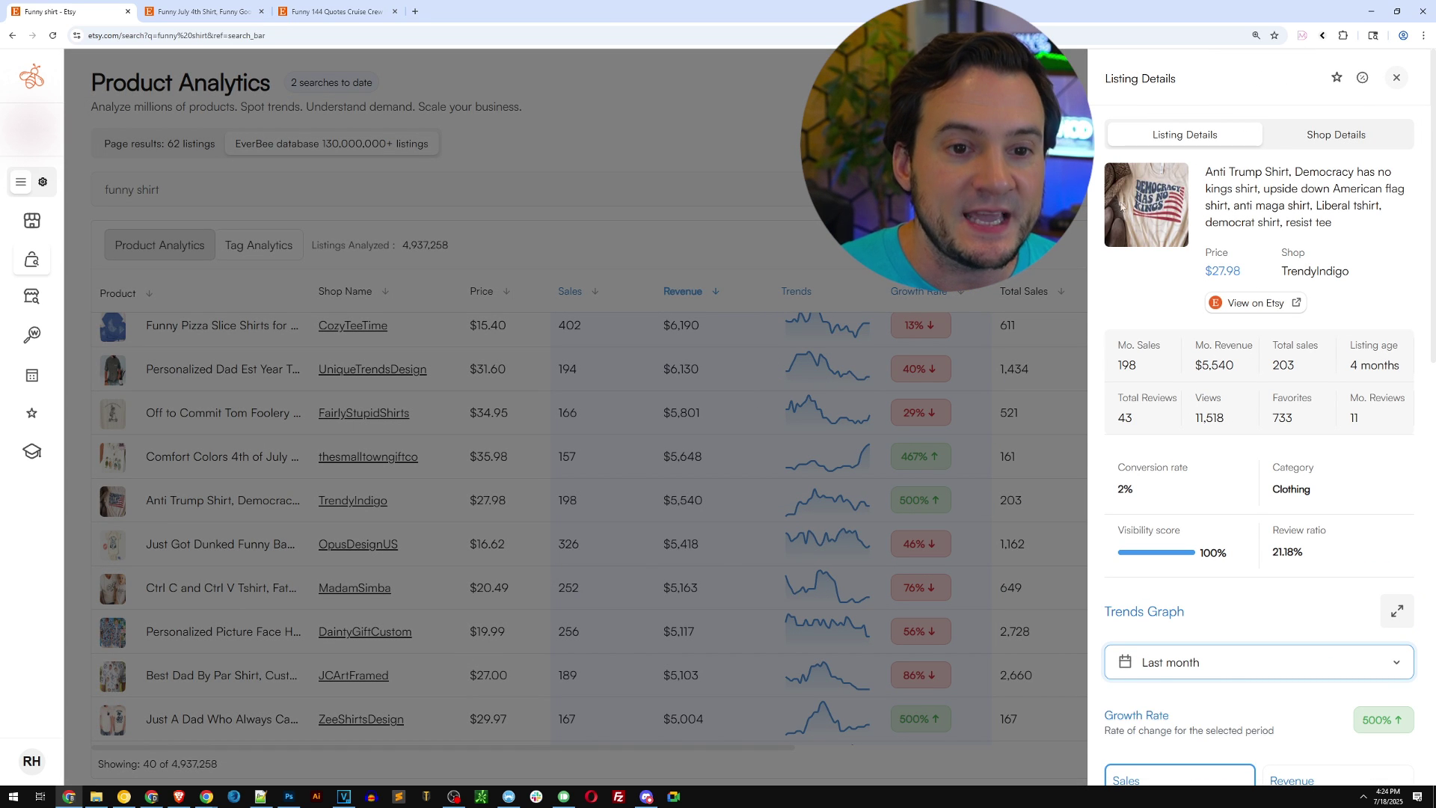
# Step: View the Anti Trump Shirt's Etsy listing with EverBee's sales analysis, then return to the funny shirt tab
pyautogui.click(1236, 302)
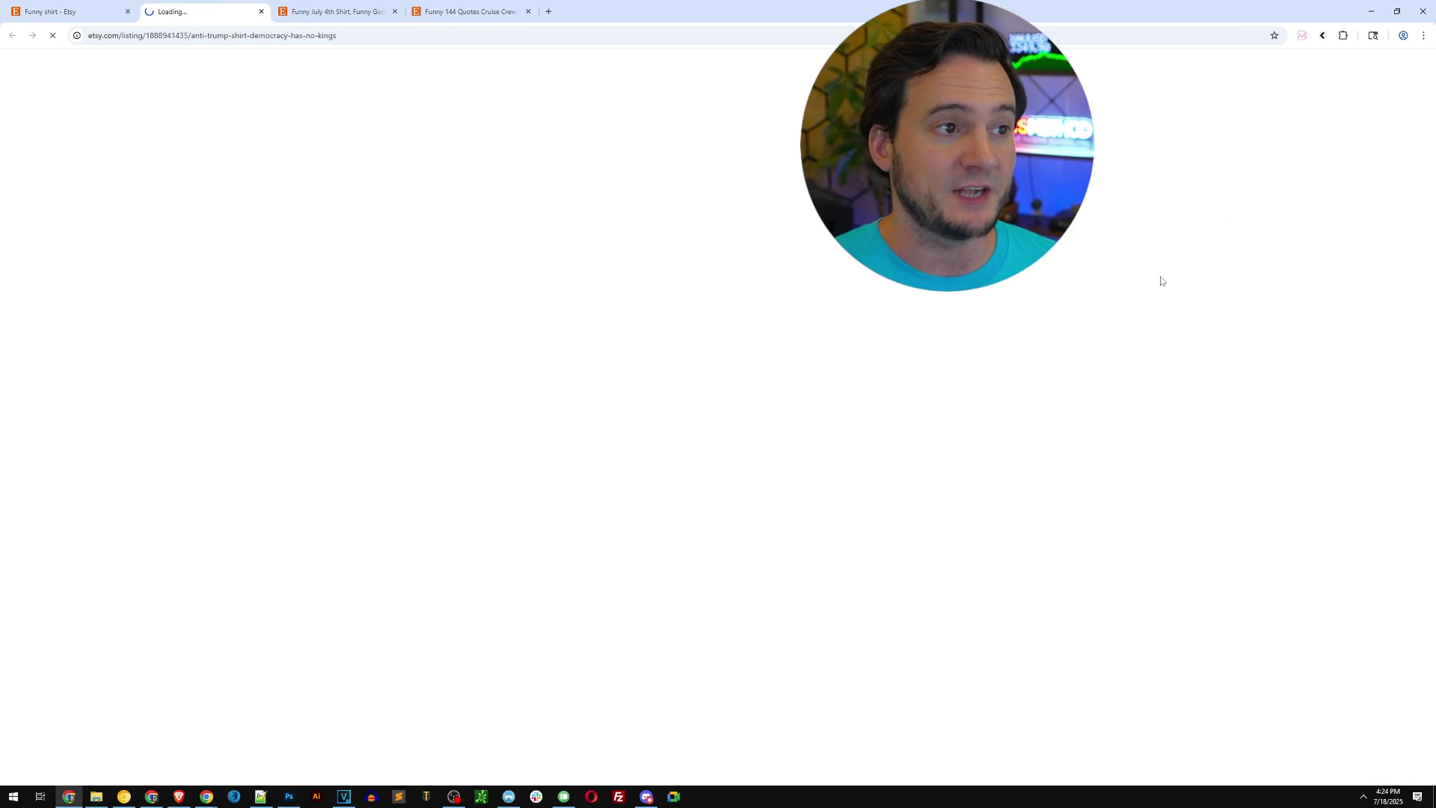
pyautogui.scroll(-1, 1161, 310)
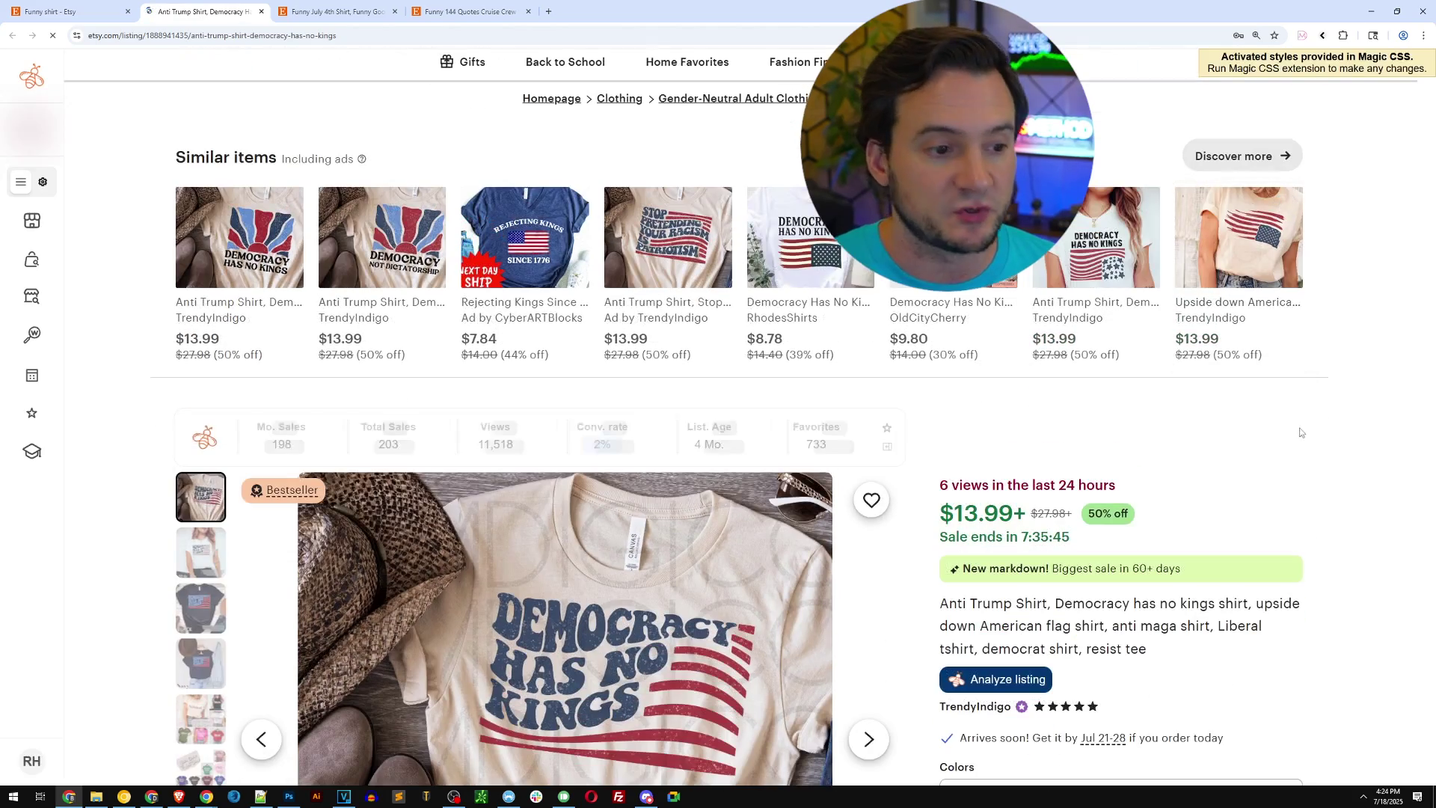
pyautogui.scroll(-2, 1288, 440)
pyautogui.scroll(-2, 1288, 439)
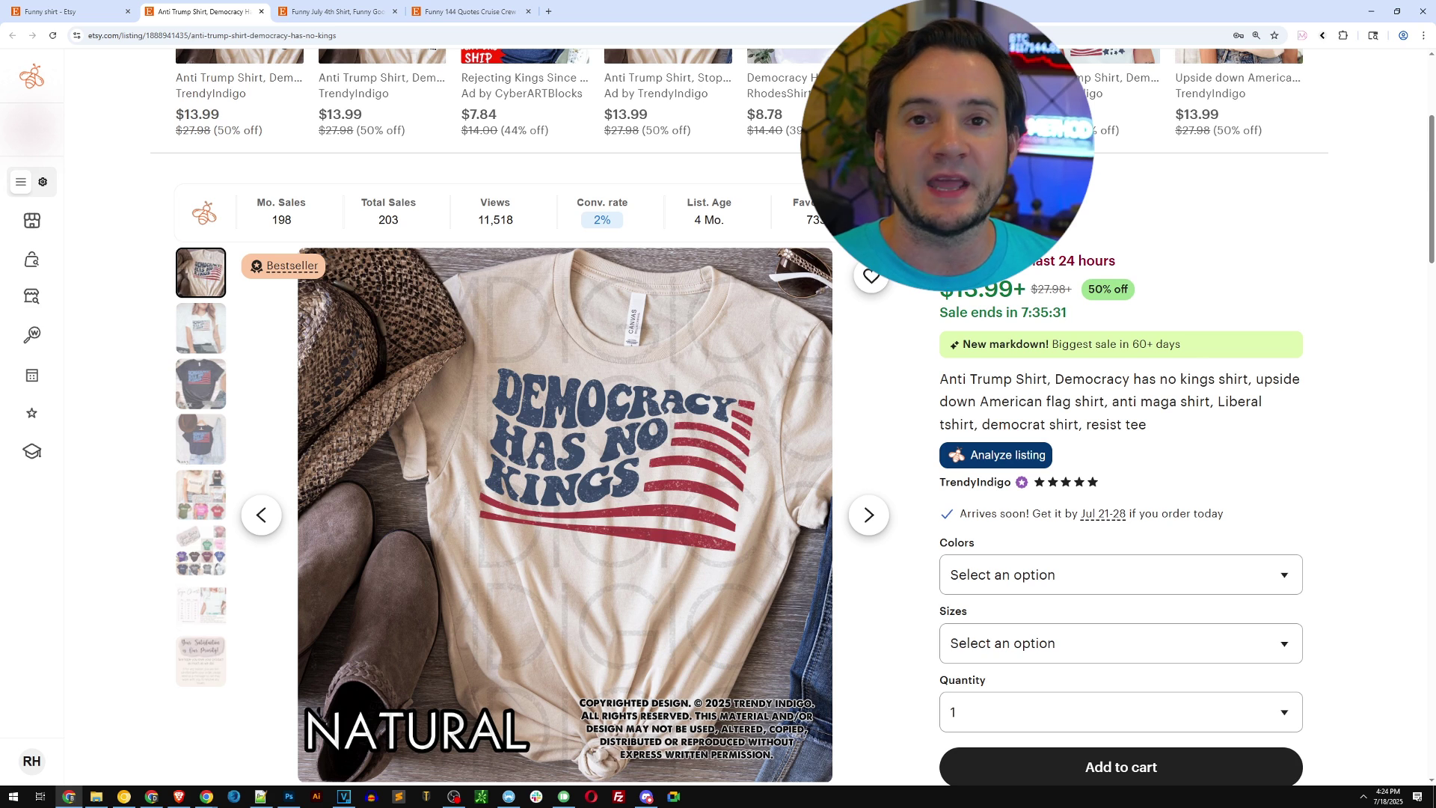
pyautogui.click(986, 454)
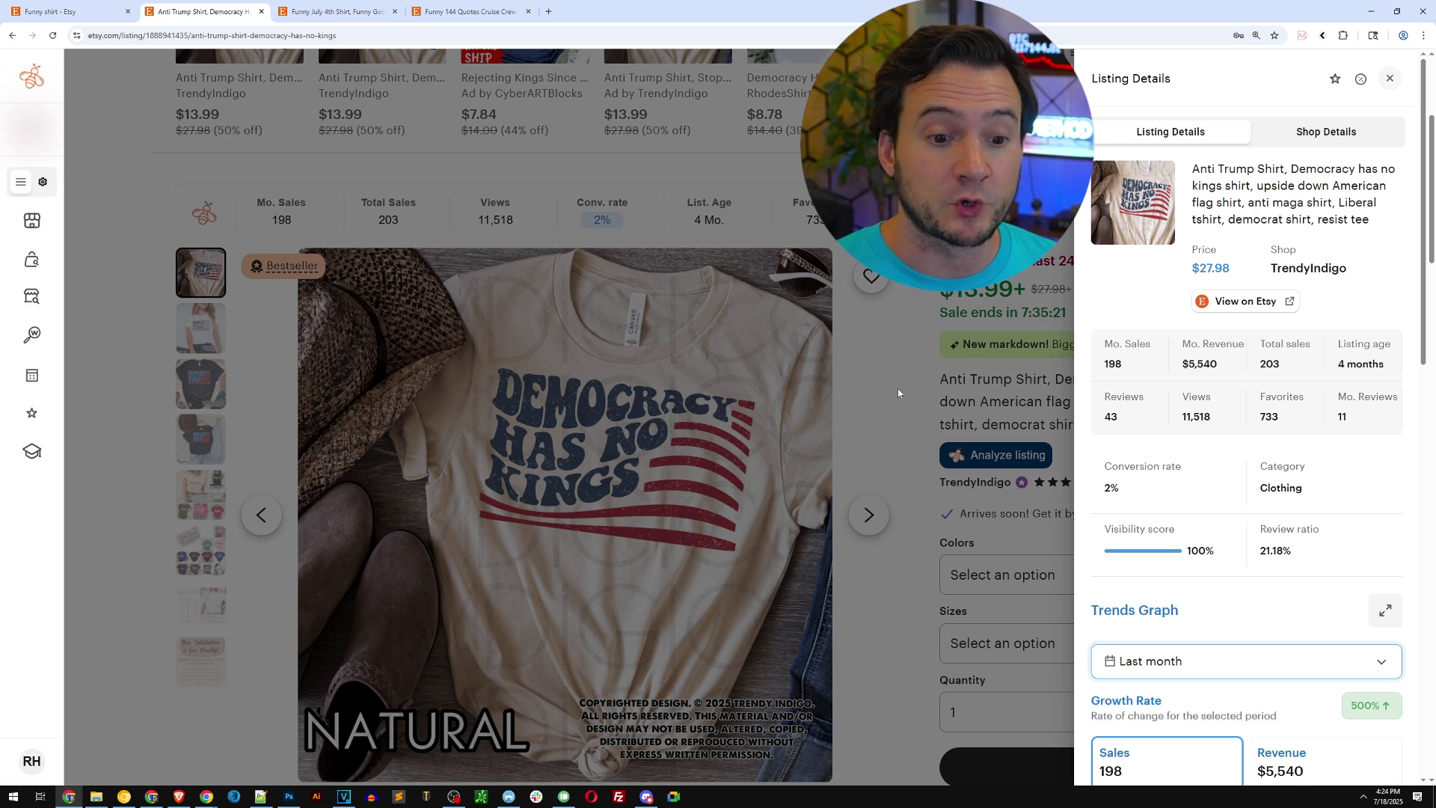
pyautogui.click(69, 14)
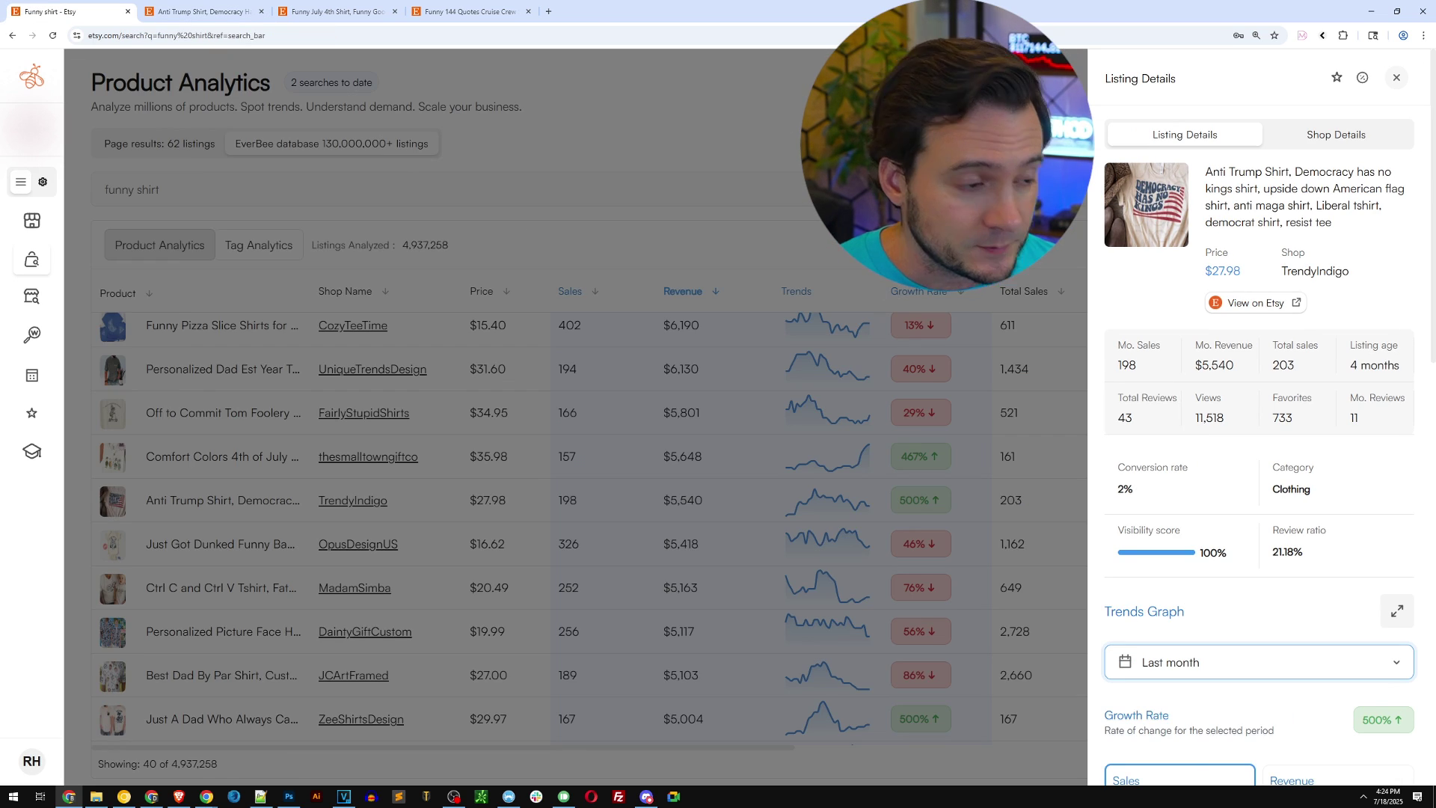
# Step: Close Listing Details and scroll the table to 60 listings, reaching Hotter Than A Hoochie Coo (700% growth)
pyautogui.press('Escape')
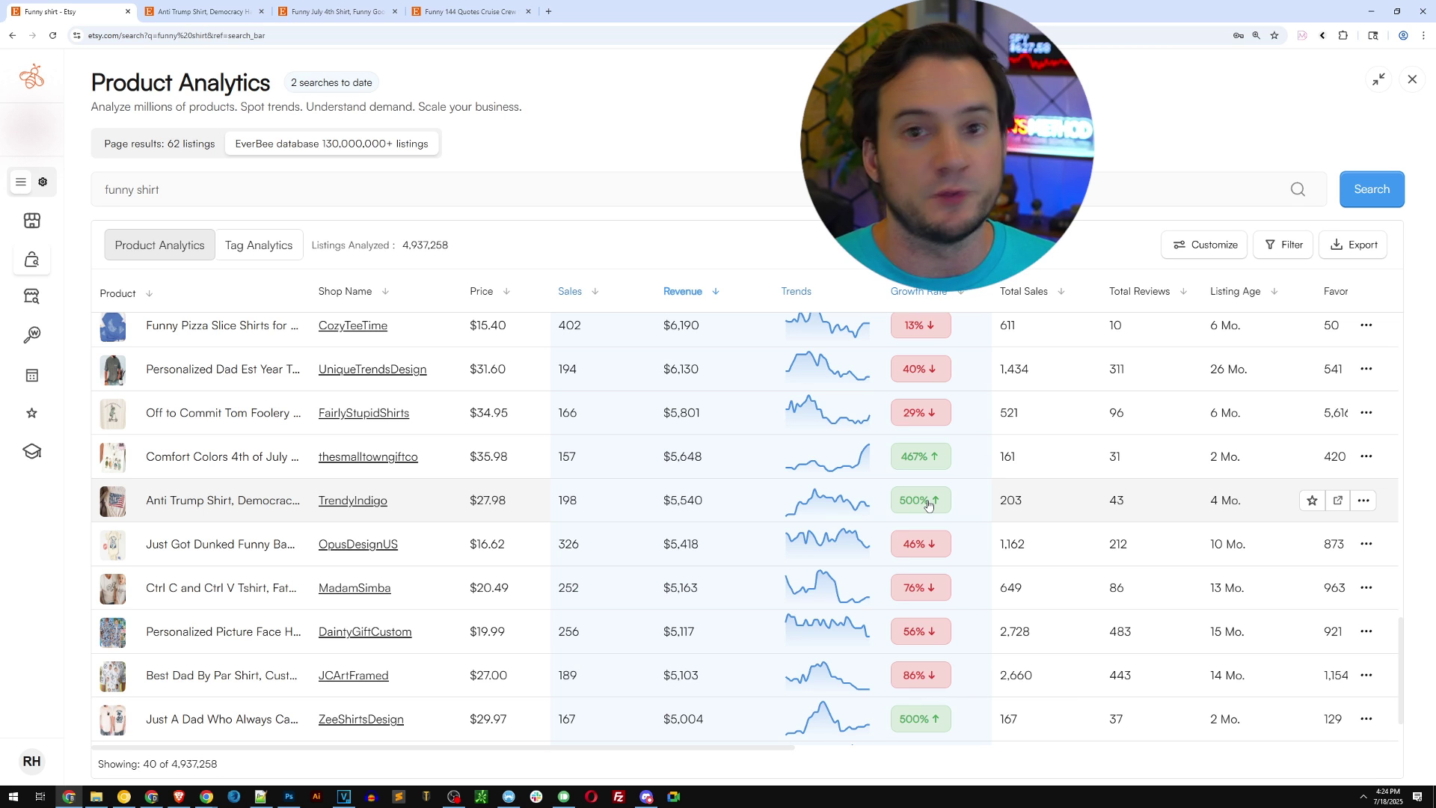
pyautogui.scroll(10, 928, 505)
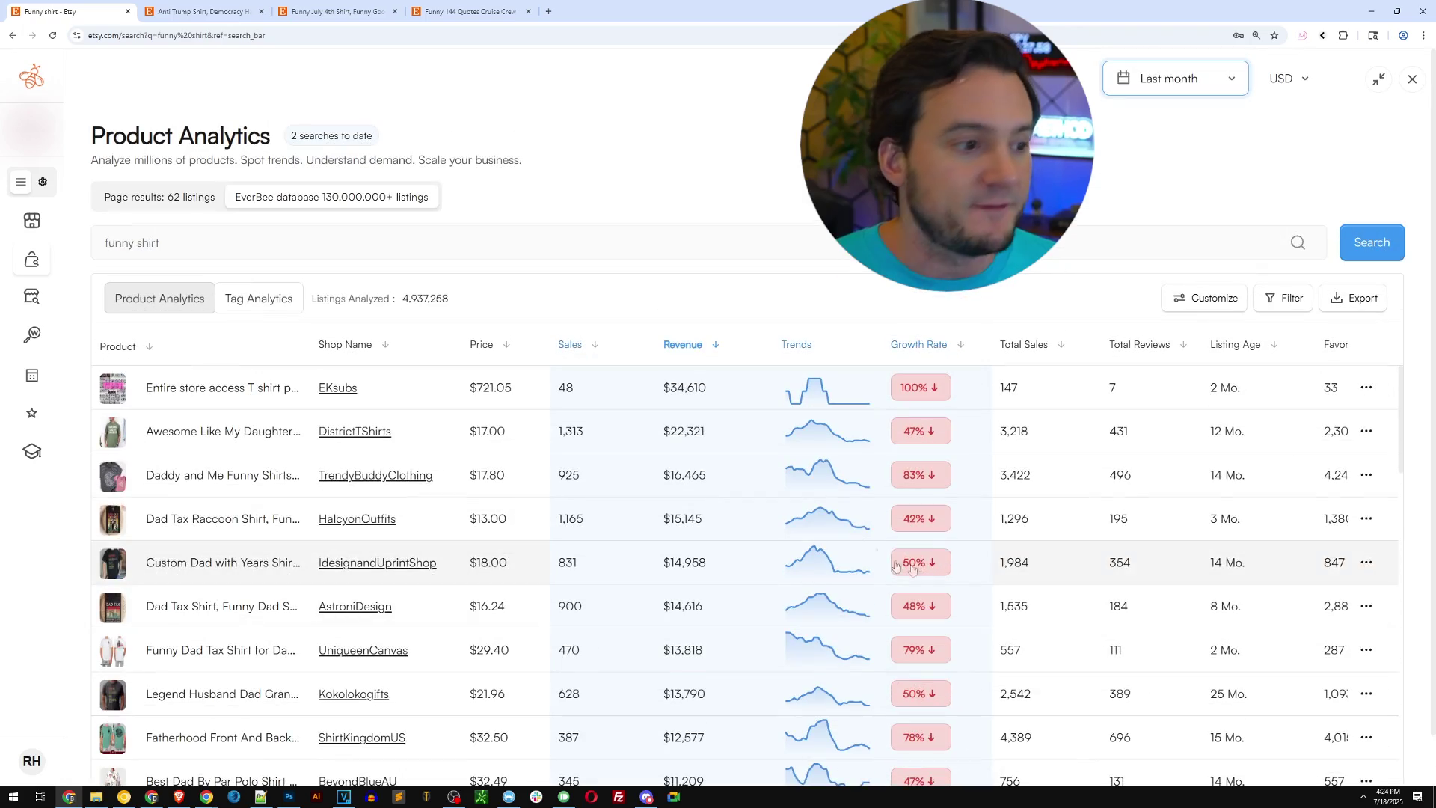
pyautogui.scroll(-10, 902, 492)
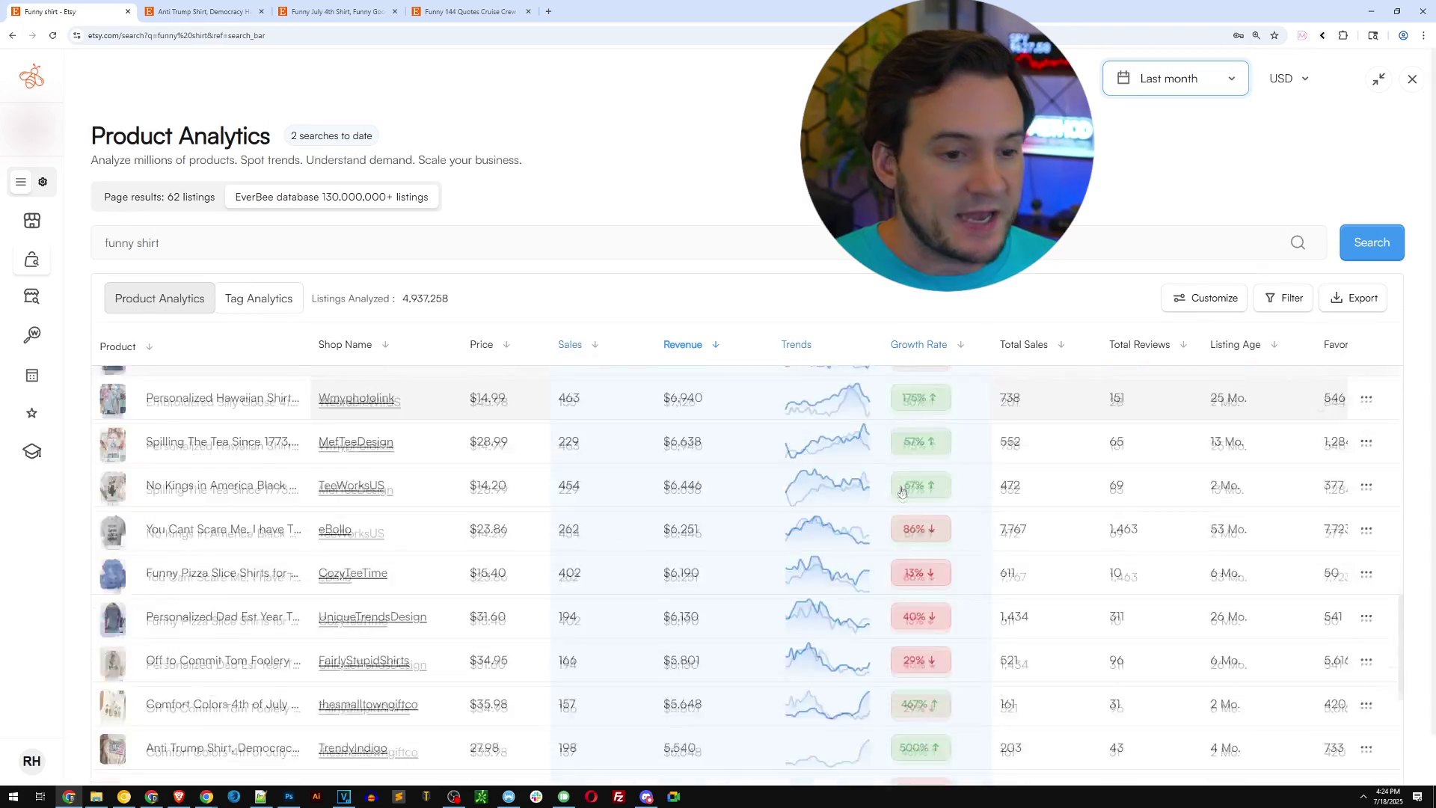
pyautogui.scroll(-3, 903, 491)
pyautogui.scroll(-3, 723, 527)
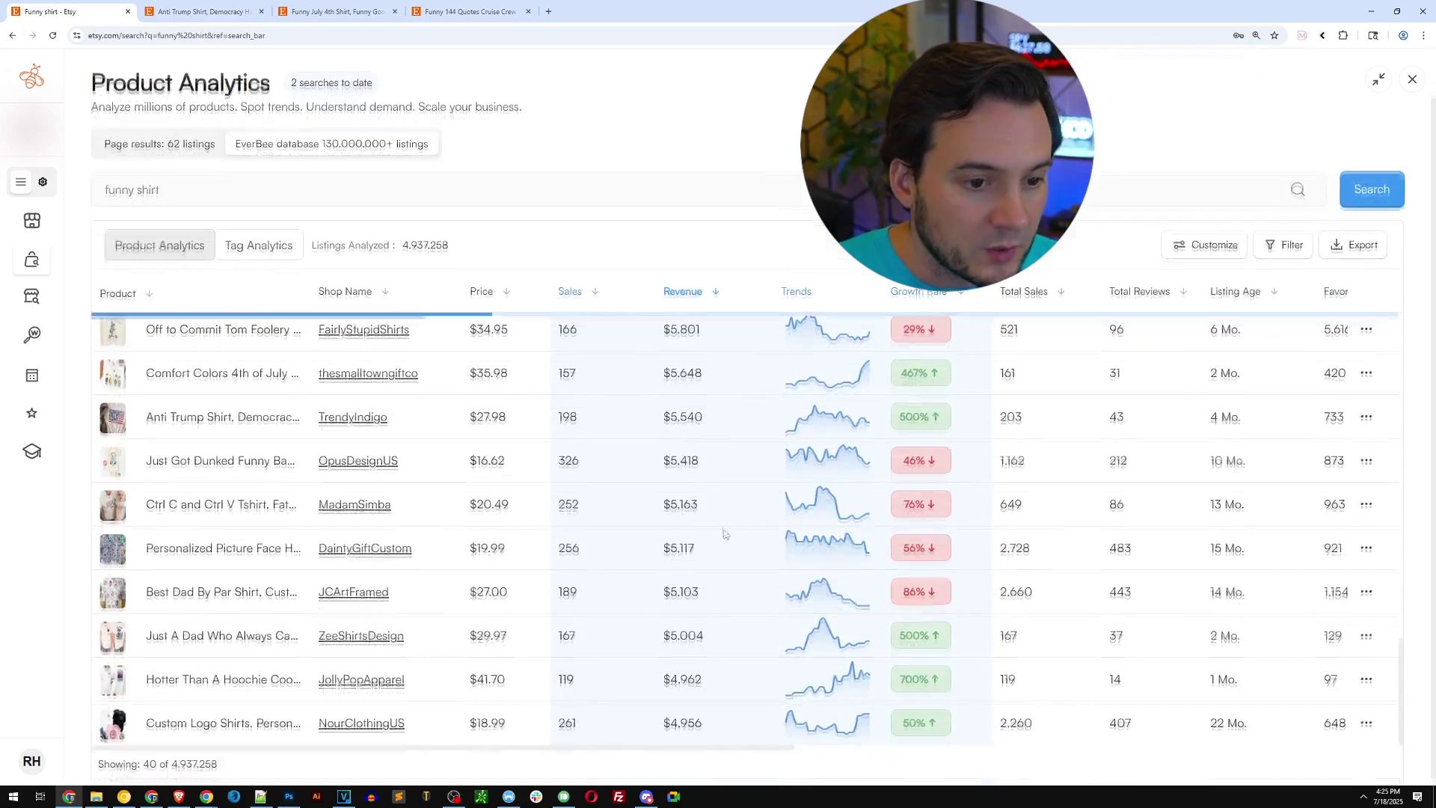
pyautogui.scroll(-1, 257, 591)
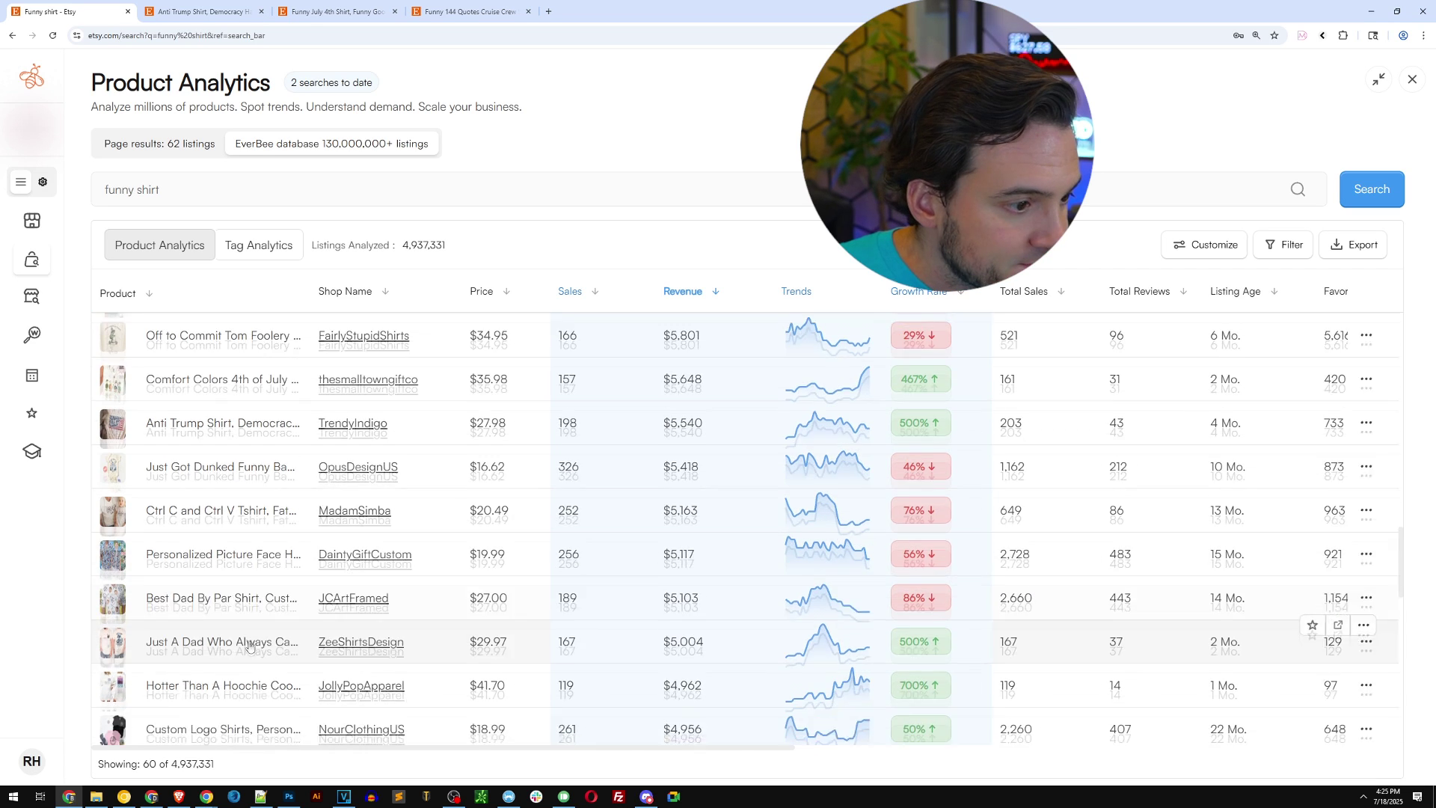
# Step: Inspect the Just A Dad and Hotter Than A Hoochie Coochie listing details, closing each afterward
pyautogui.click(348, 603)
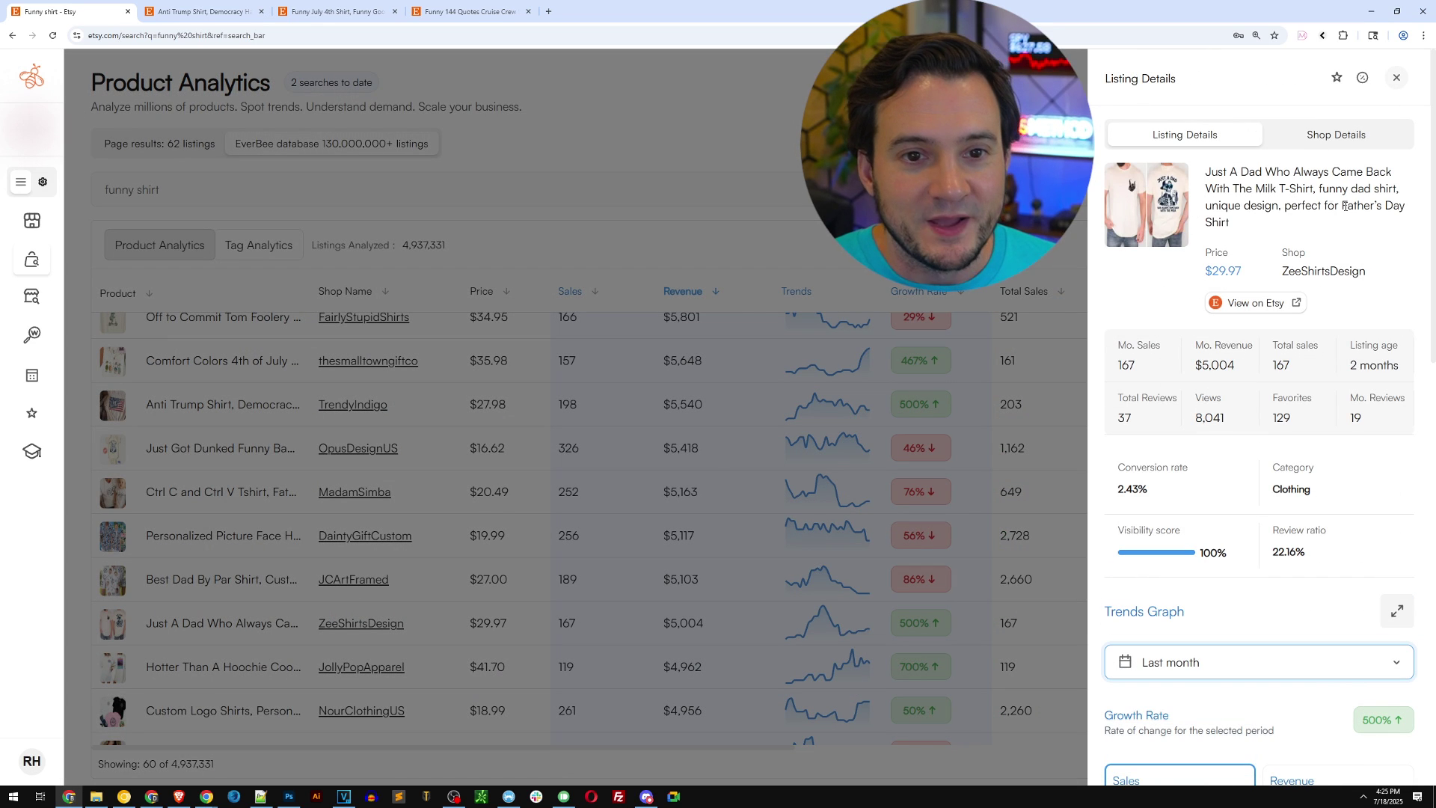
pyautogui.click(747, 567)
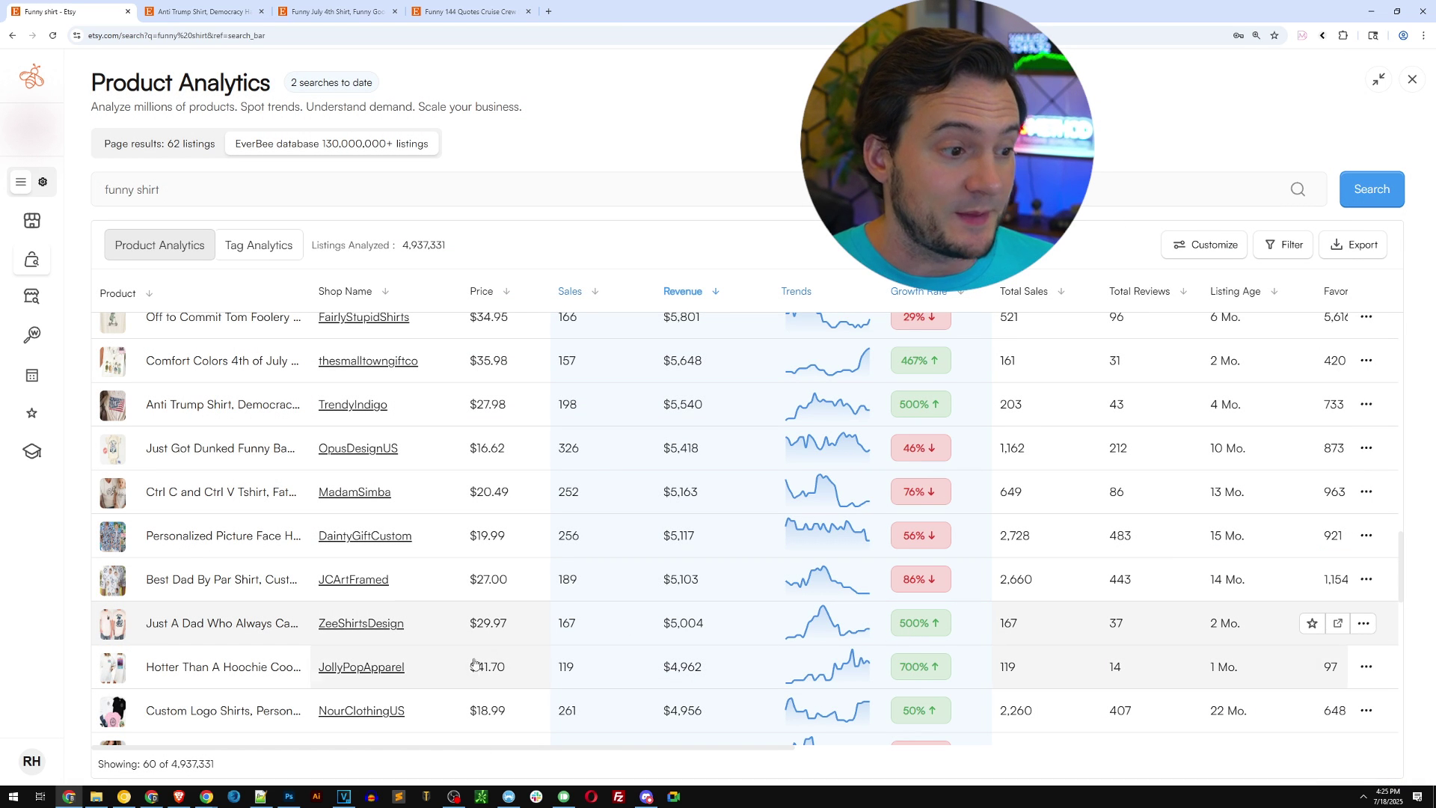
pyautogui.click(231, 680)
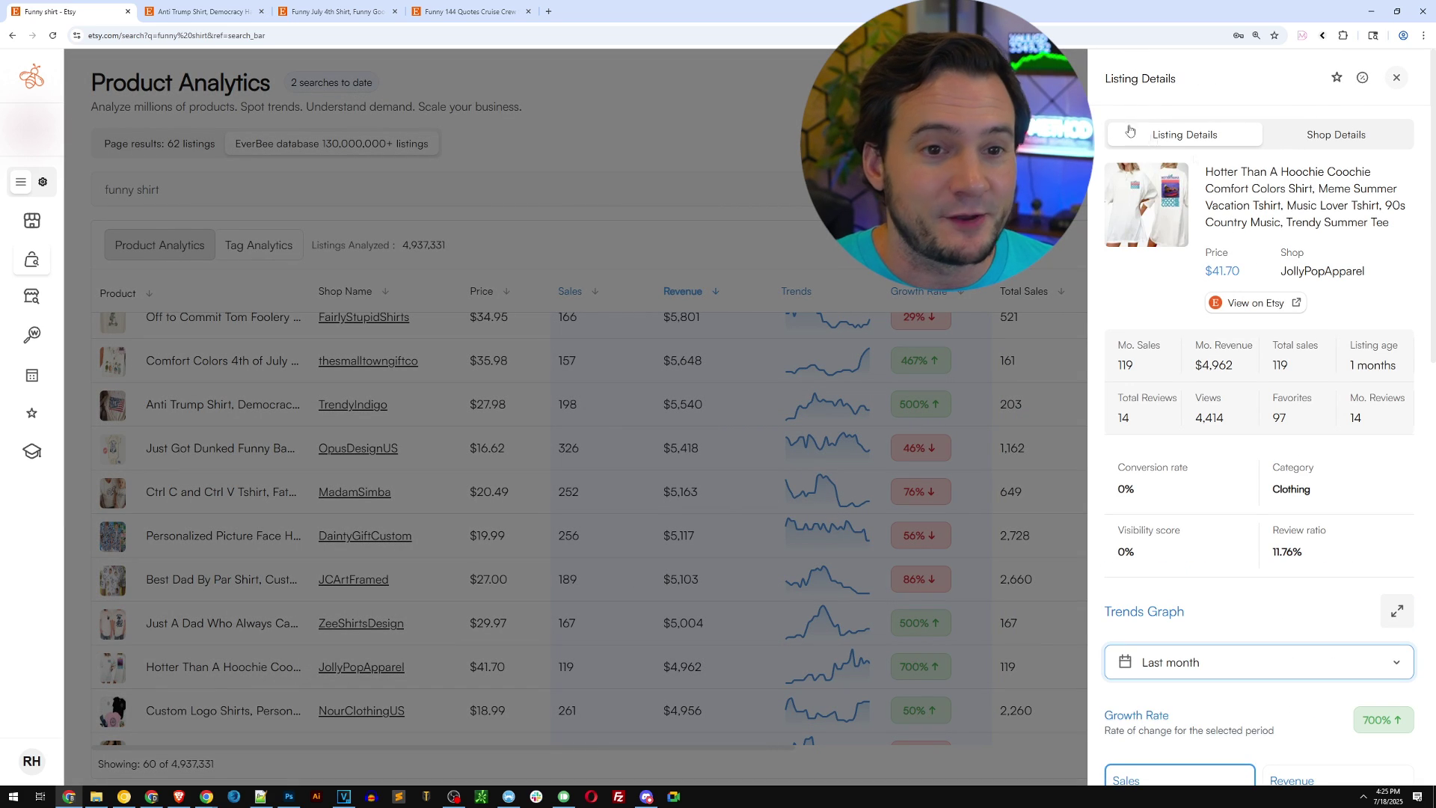
pyautogui.click(624, 462)
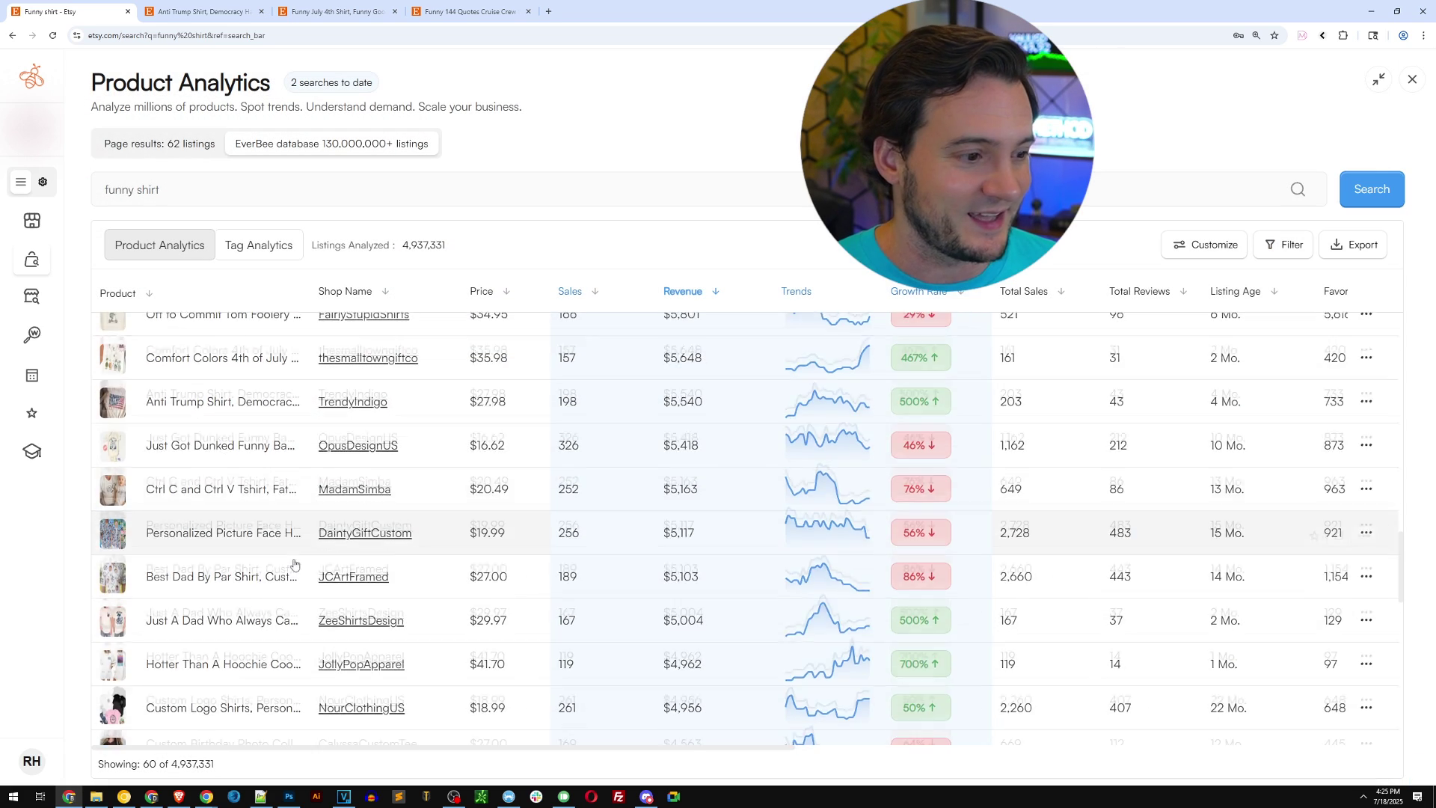
# Step: Scroll further down to the Hot Dog Shirt at $4,427 with 1400% growth
pyautogui.scroll(-2, 225, 538)
pyautogui.scroll(-2, 226, 607)
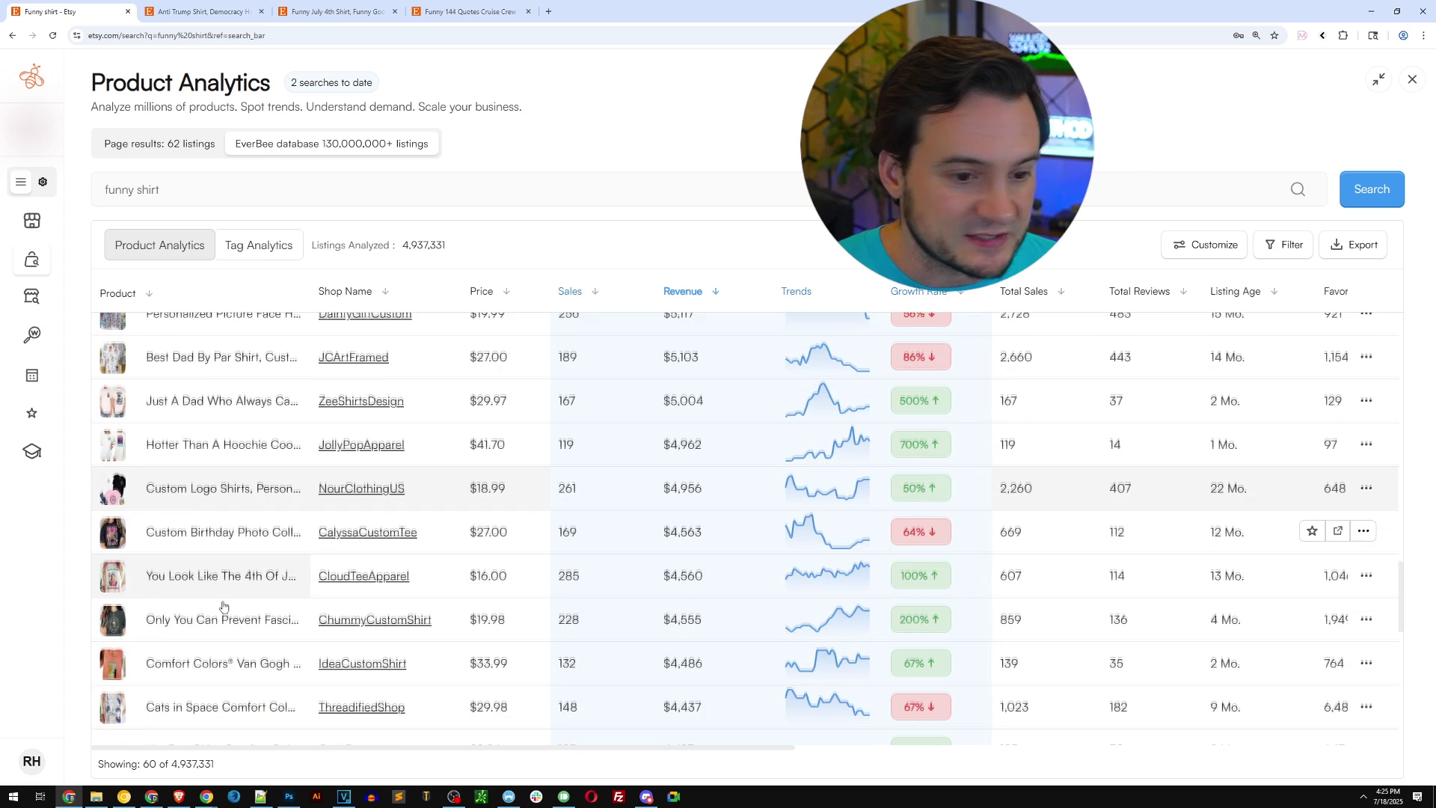
pyautogui.scroll(-1, 305, 608)
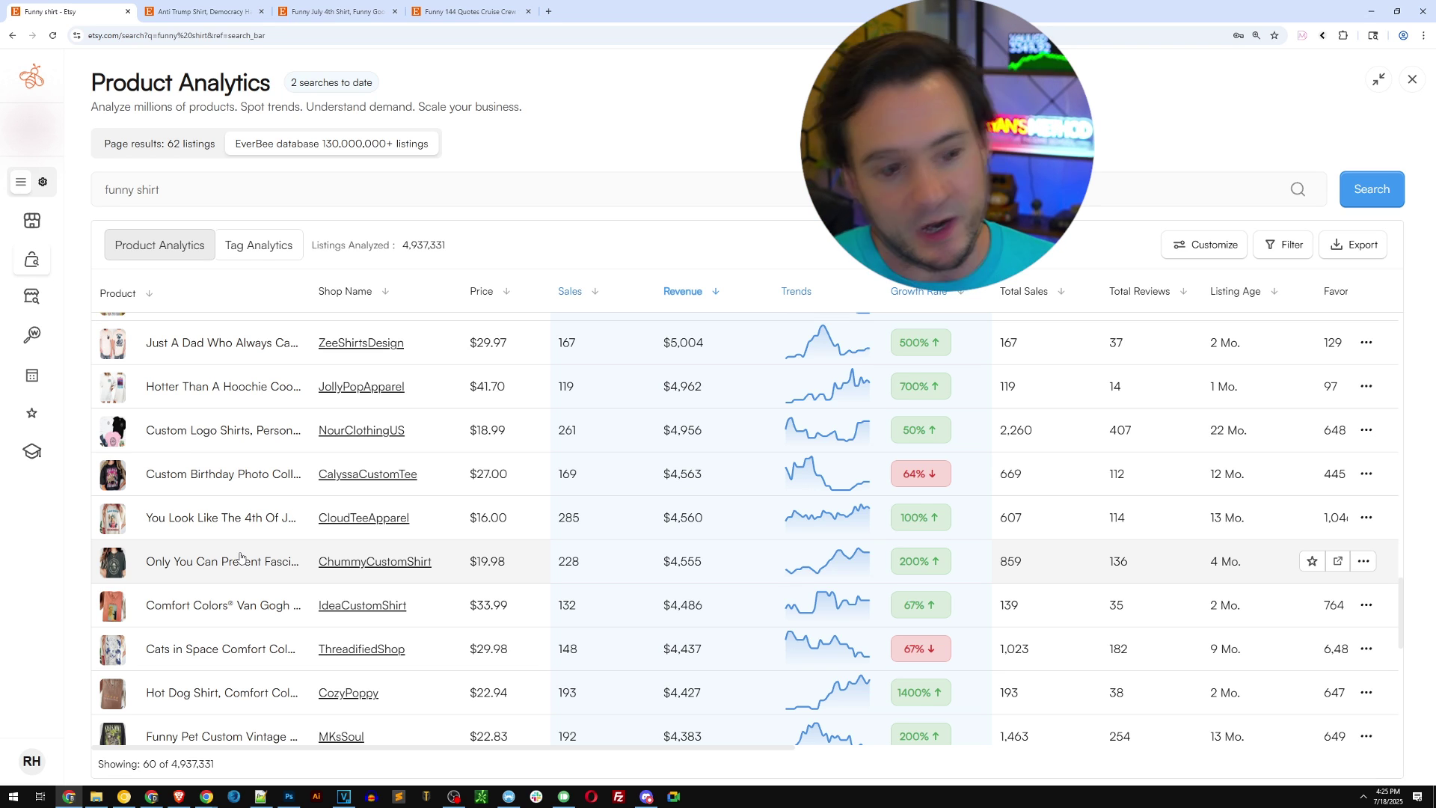
# Step: Open the Comfort Colors Van Gogh Cat Shirt's Etsy listing, skim it, and switch back to the funny shirt tab
pyautogui.click(223, 609)
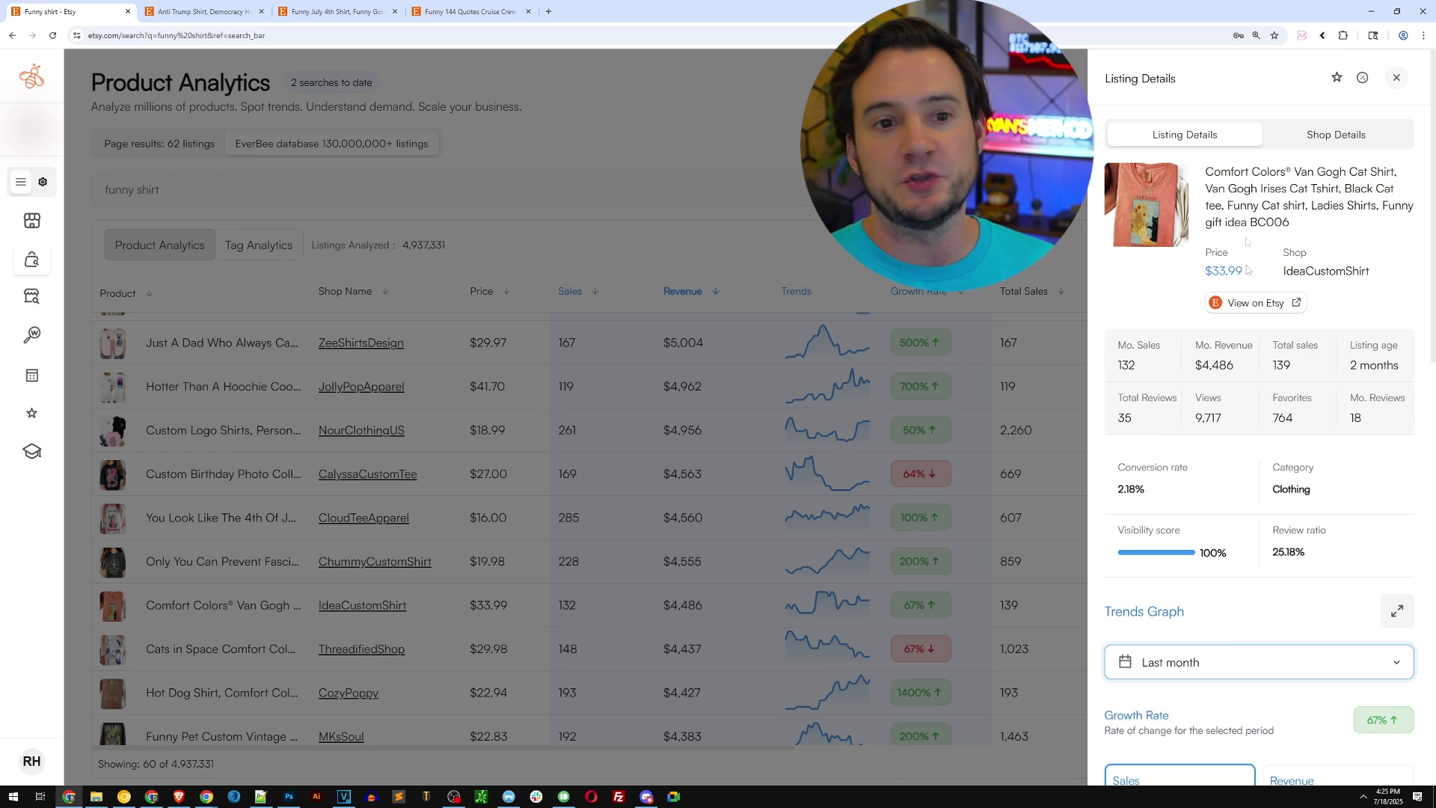
pyautogui.click(1254, 302)
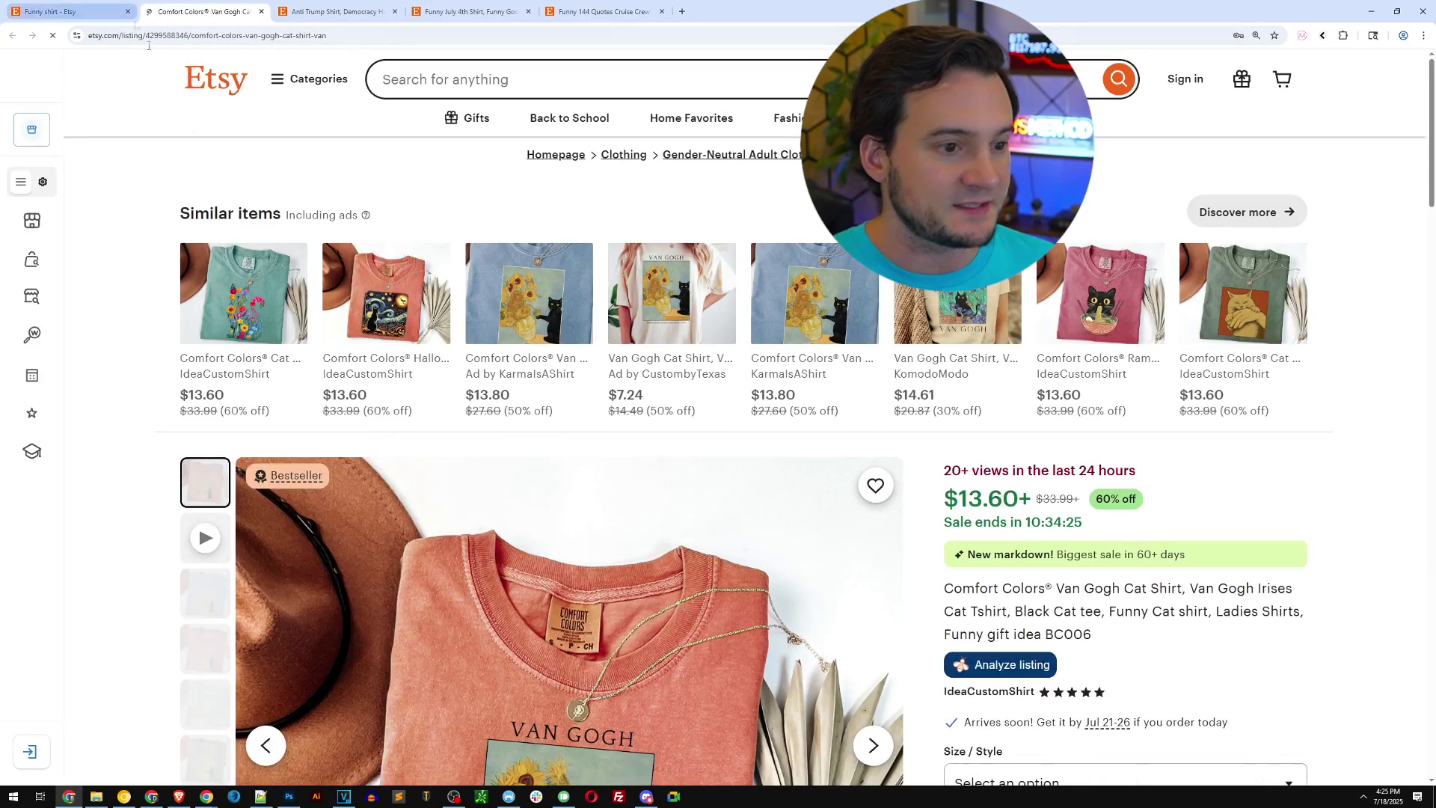
pyautogui.scroll(-4, 617, 274)
pyautogui.scroll(-2, 524, 269)
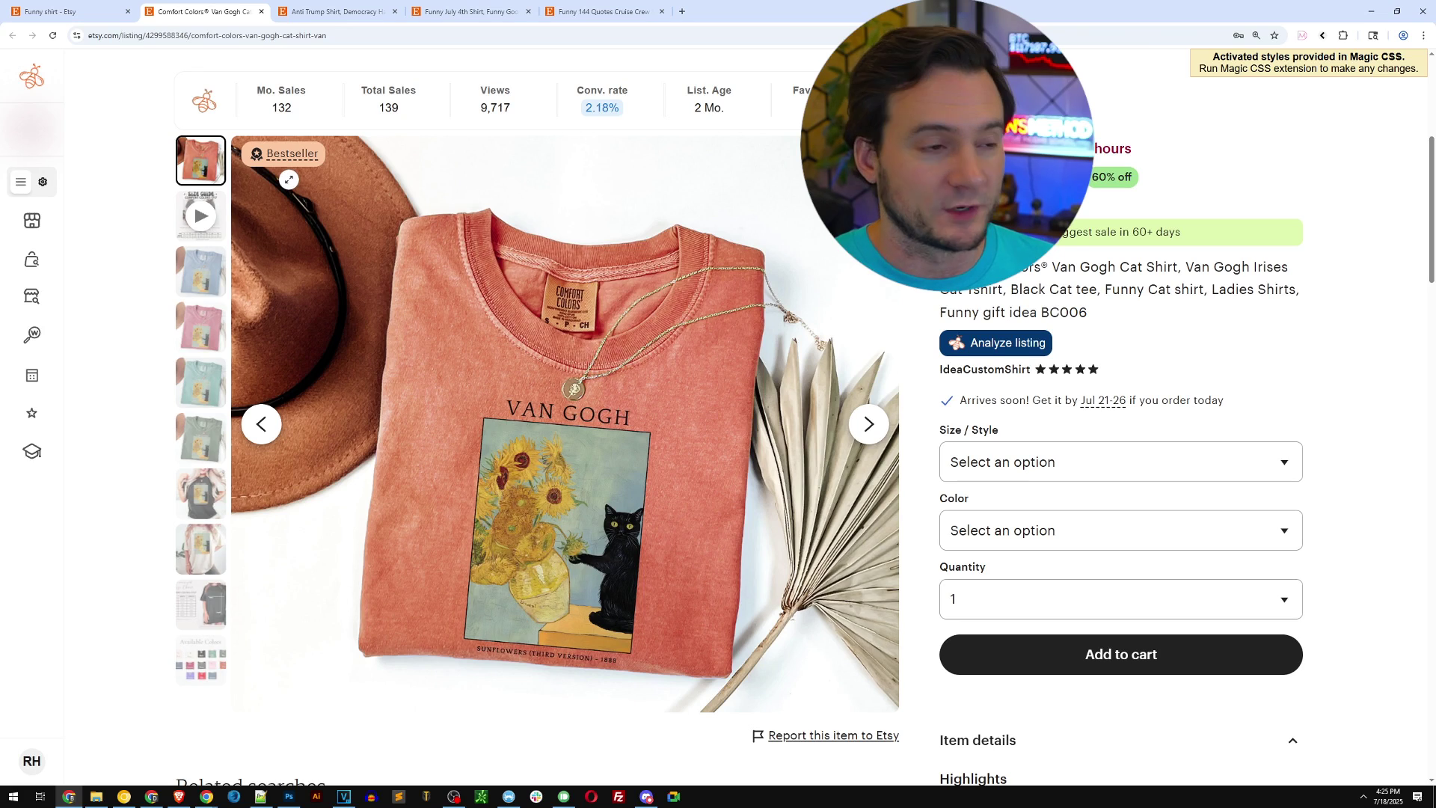
pyautogui.click(84, 19)
# Step: Close the Van Gogh details and scroll down to the Joe Dirt shirt at $4,237, 320% growth
pyautogui.click(571, 626)
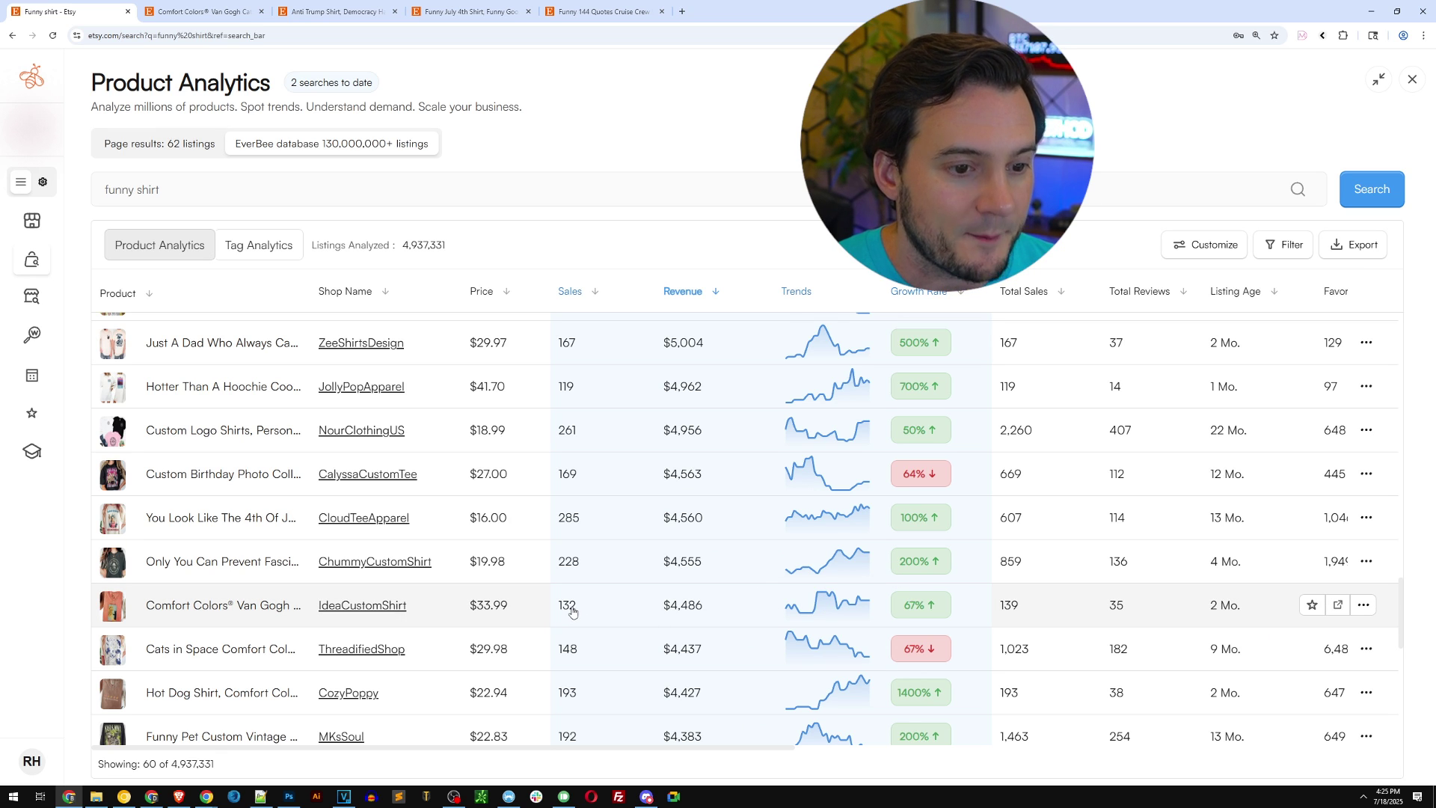
pyautogui.scroll(-1, 578, 611)
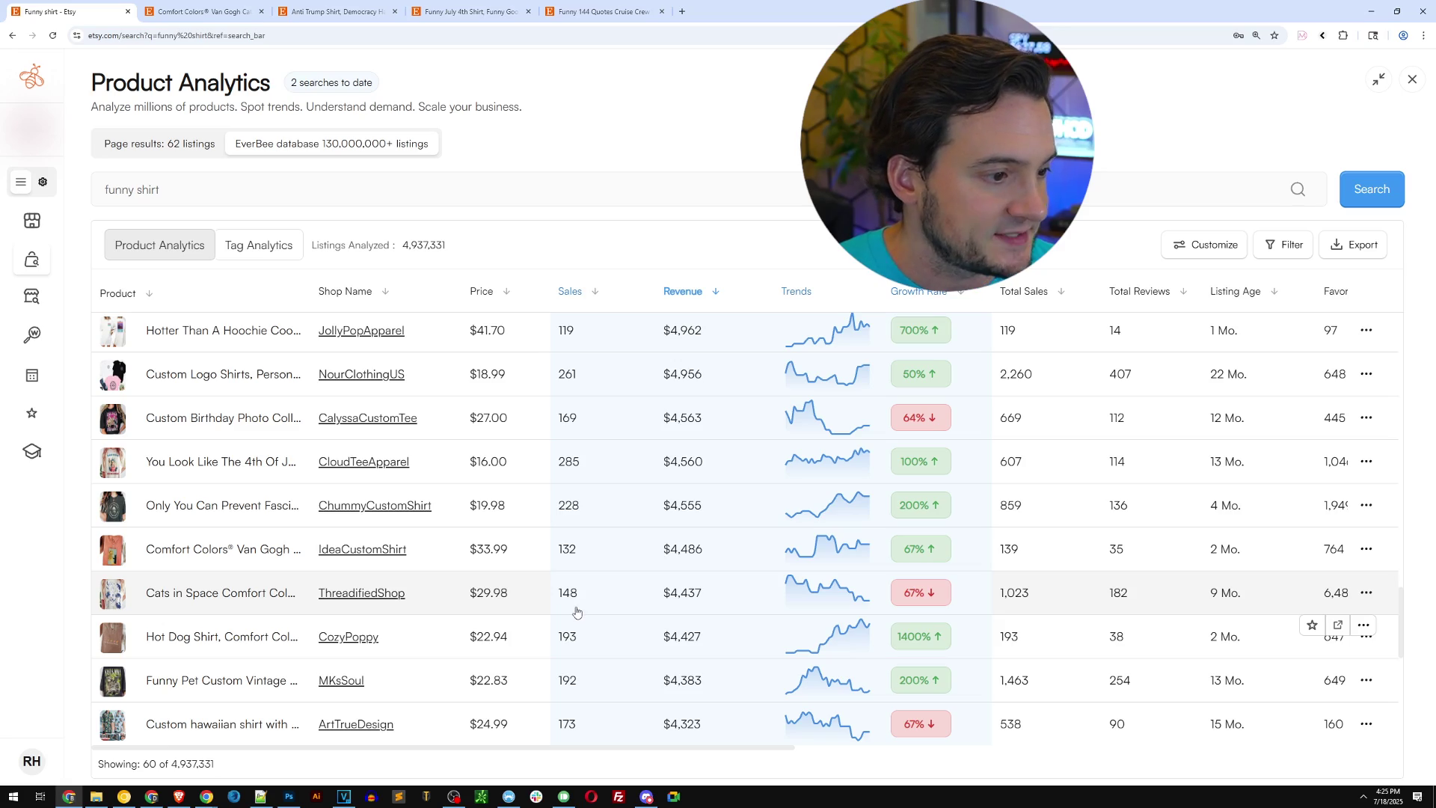
pyautogui.scroll(-3, 498, 593)
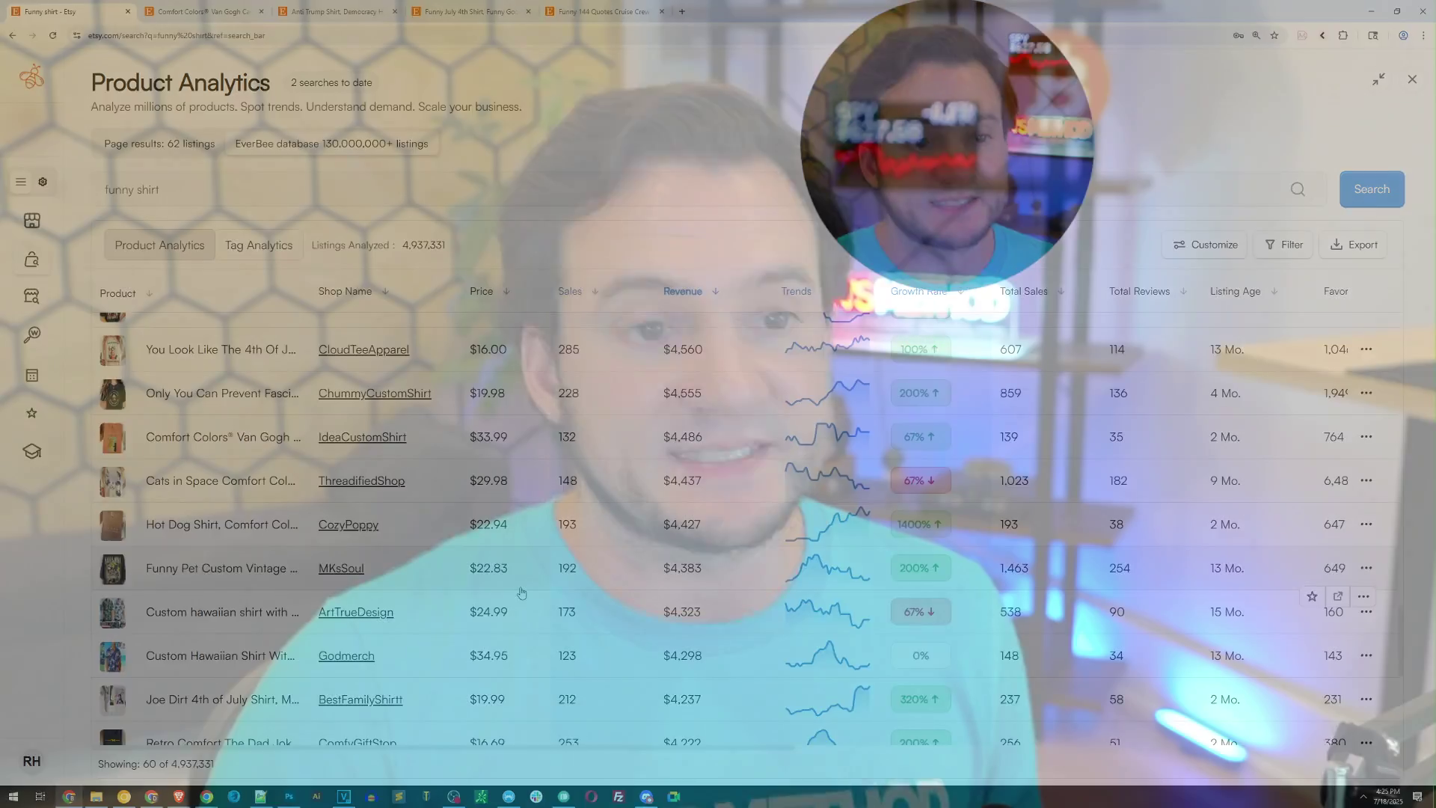